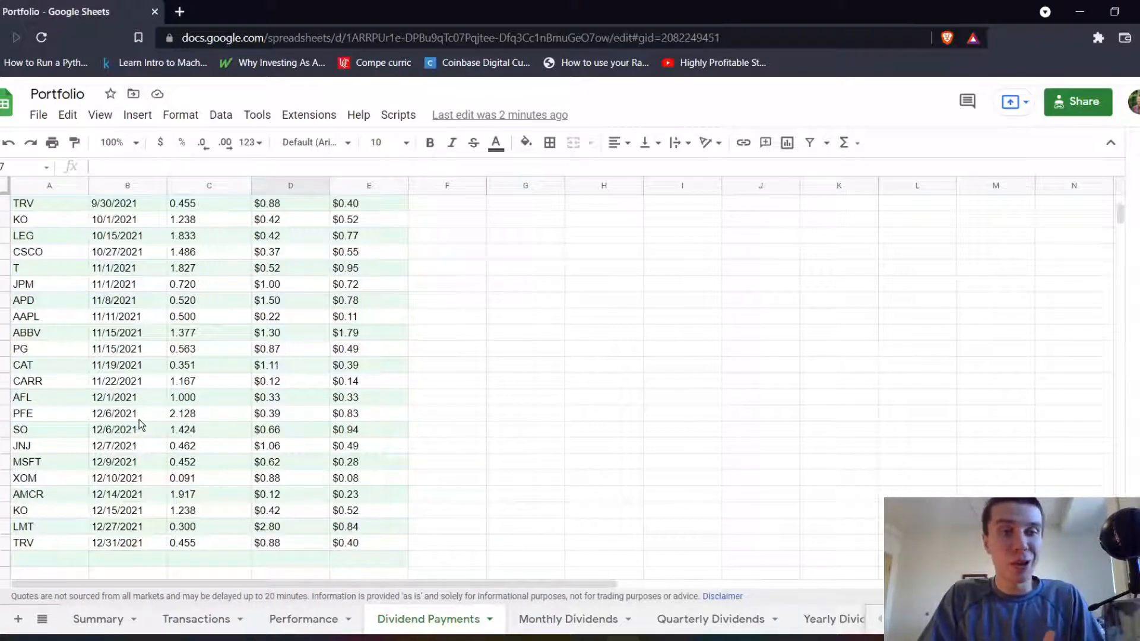
Review the existing dividend charts on the Monthly, Quarterly and Yearly Dividends sheets and the Dividend Payments source table.
{"action": "left_click", "coordinate": [577, 628]}
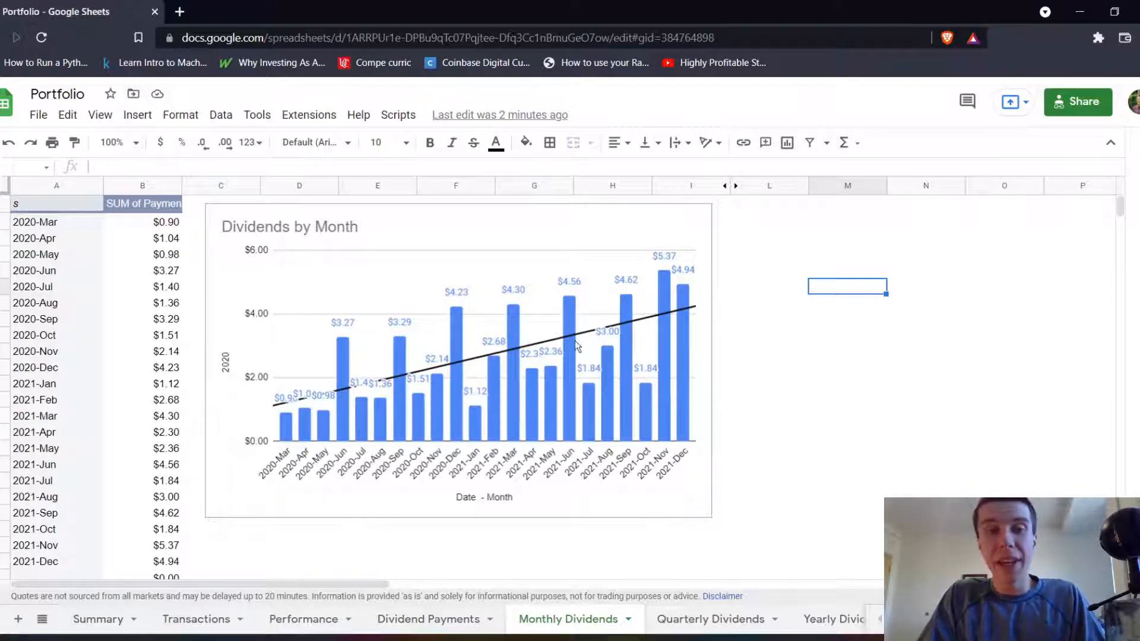
{"action": "left_click", "coordinate": [677, 621]}
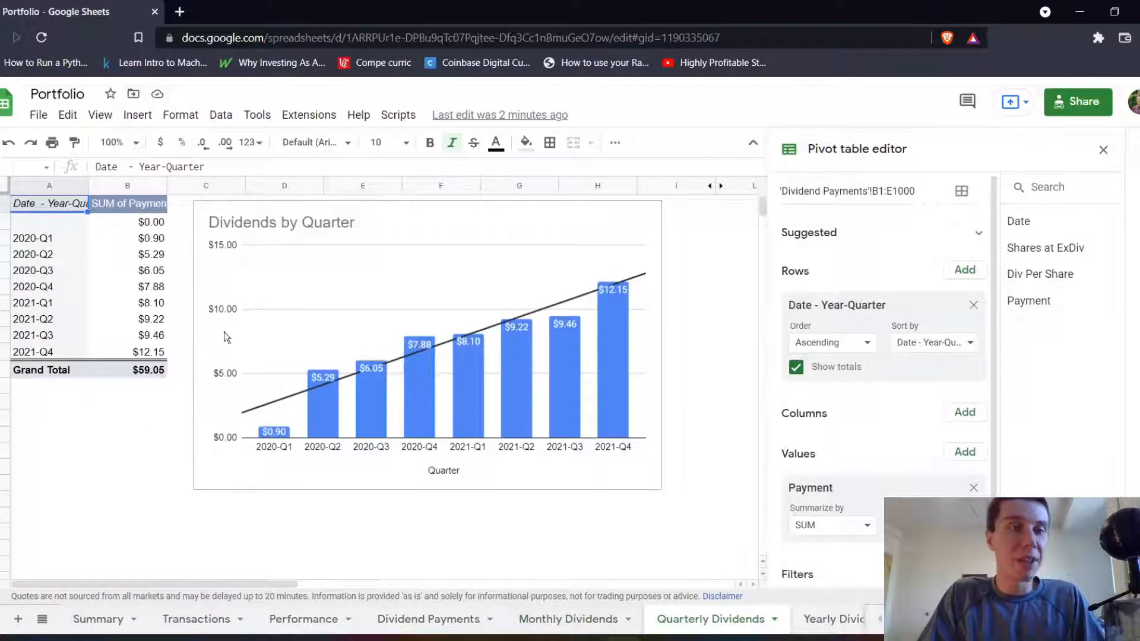
{"action": "left_click", "coordinate": [822, 618]}
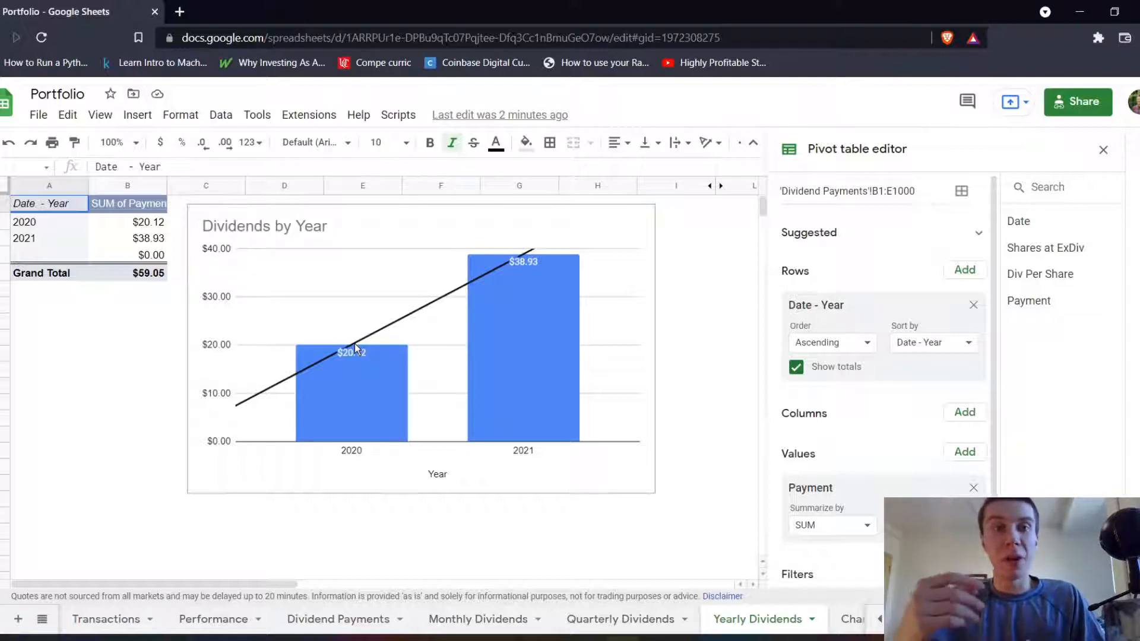
{"action": "left_click", "coordinate": [472, 619]}
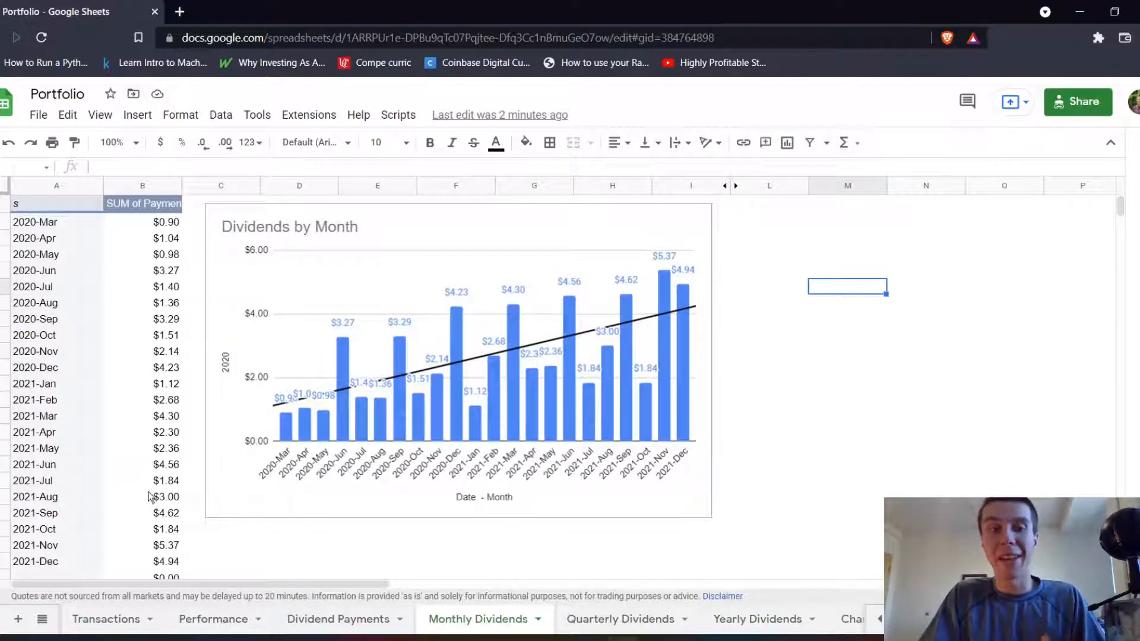
{"action": "left_click", "coordinate": [356, 620]}
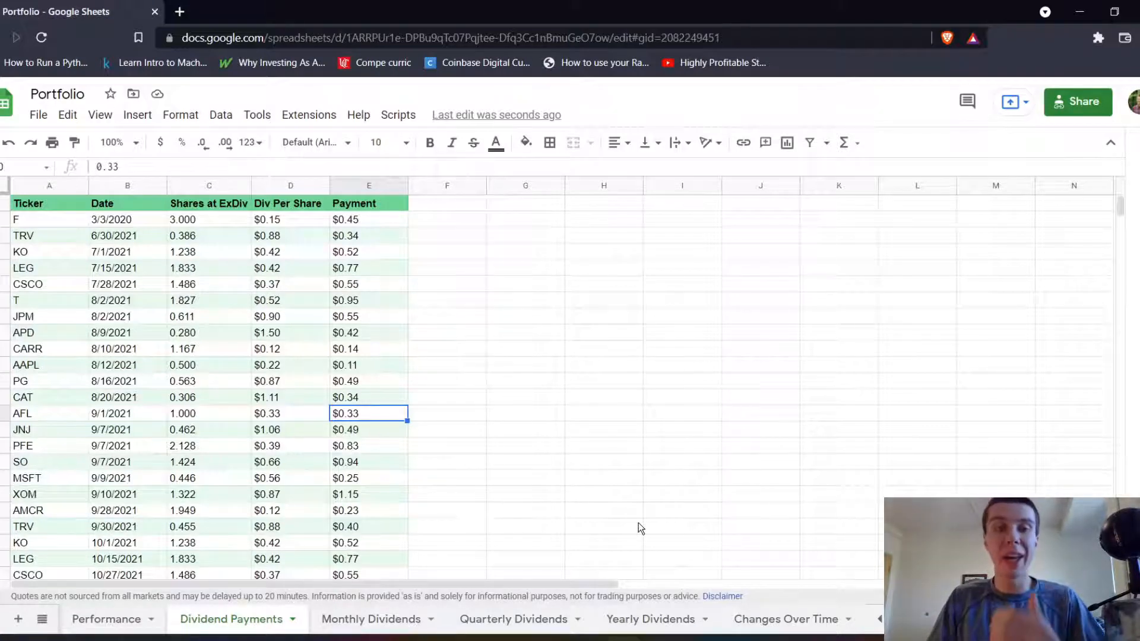
{"action": "left_click", "coordinate": [376, 619]}
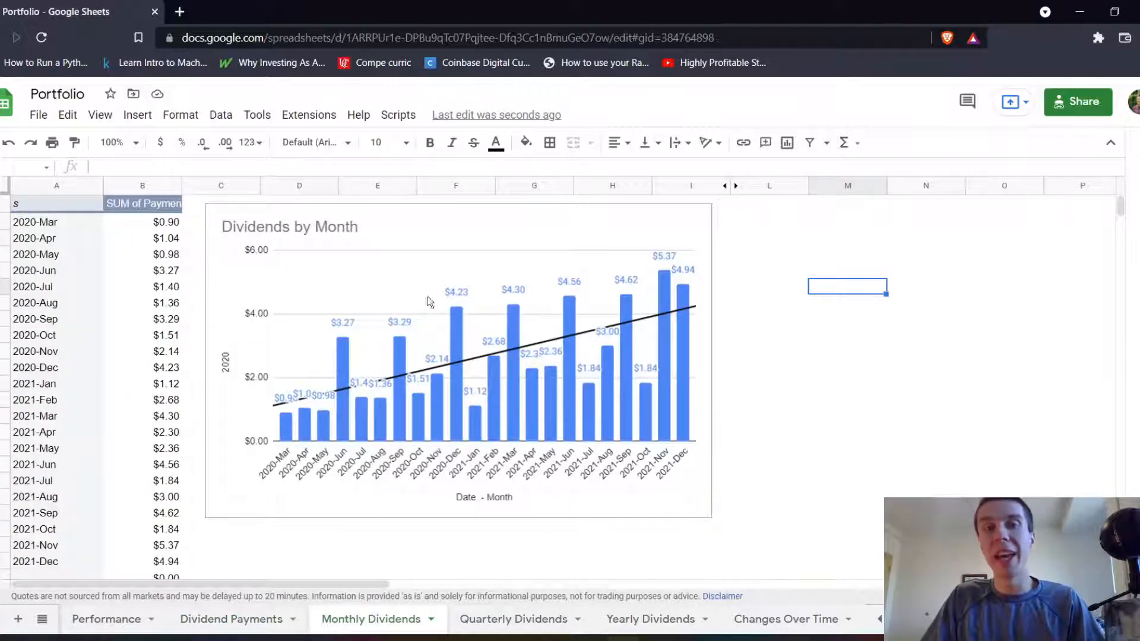
Create a pivot table on a new sheet from the Dividend Payments data range A1:E193.
{"action": "left_click", "coordinate": [224, 621]}
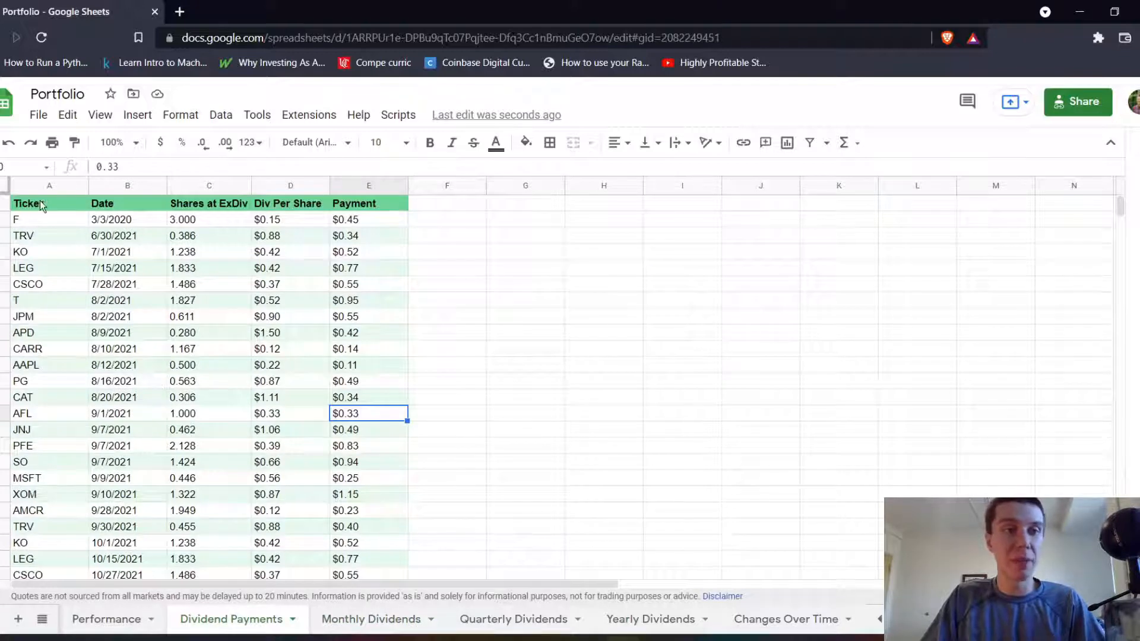
{"action": "left_click_drag", "start_coordinate": [41, 201], "coordinate": [376, 557]}
{"action": "scroll", "coordinate": [274, 467], "scroll_direction": "up", "scroll_amount": 20}
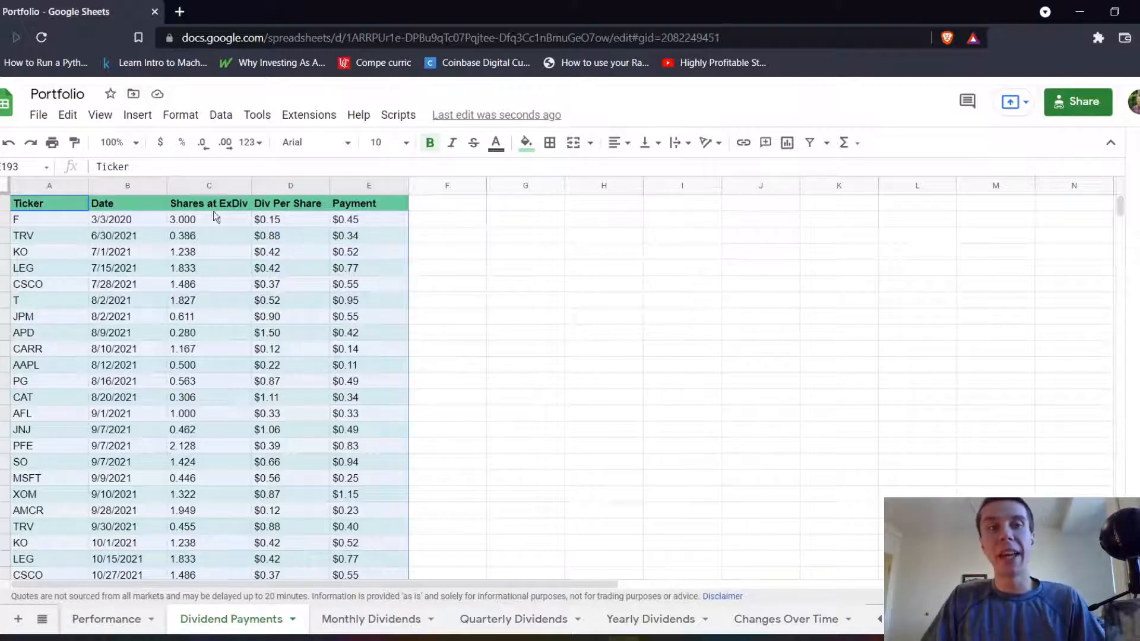
{"action": "left_click", "coordinate": [137, 114]}
{"action": "left_click", "coordinate": [188, 280]}
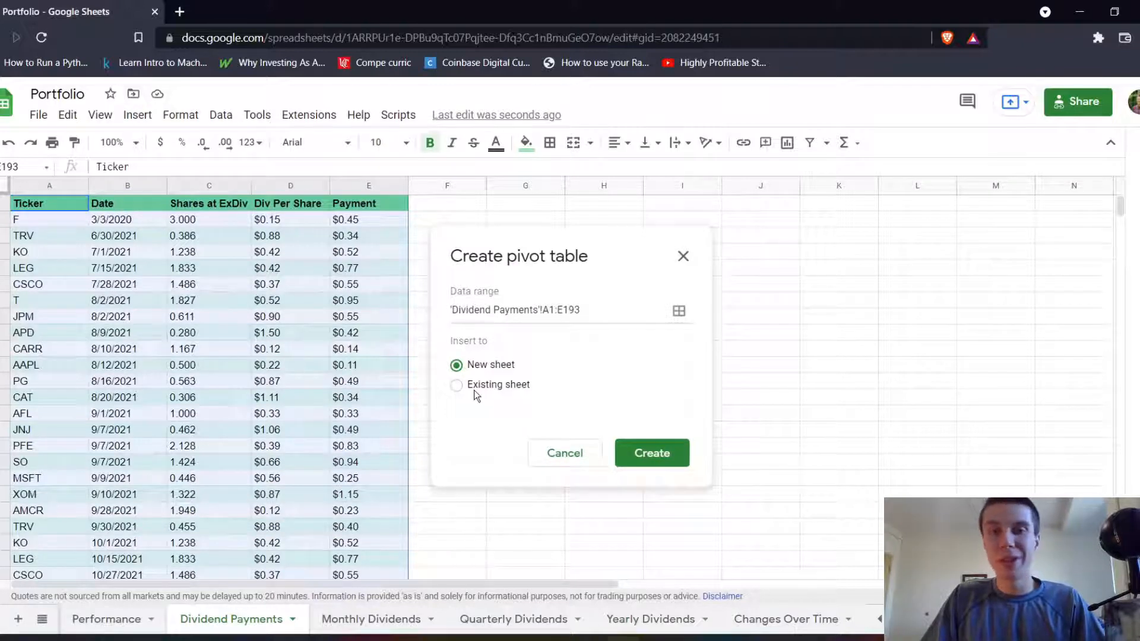
{"action": "left_click", "coordinate": [653, 454]}
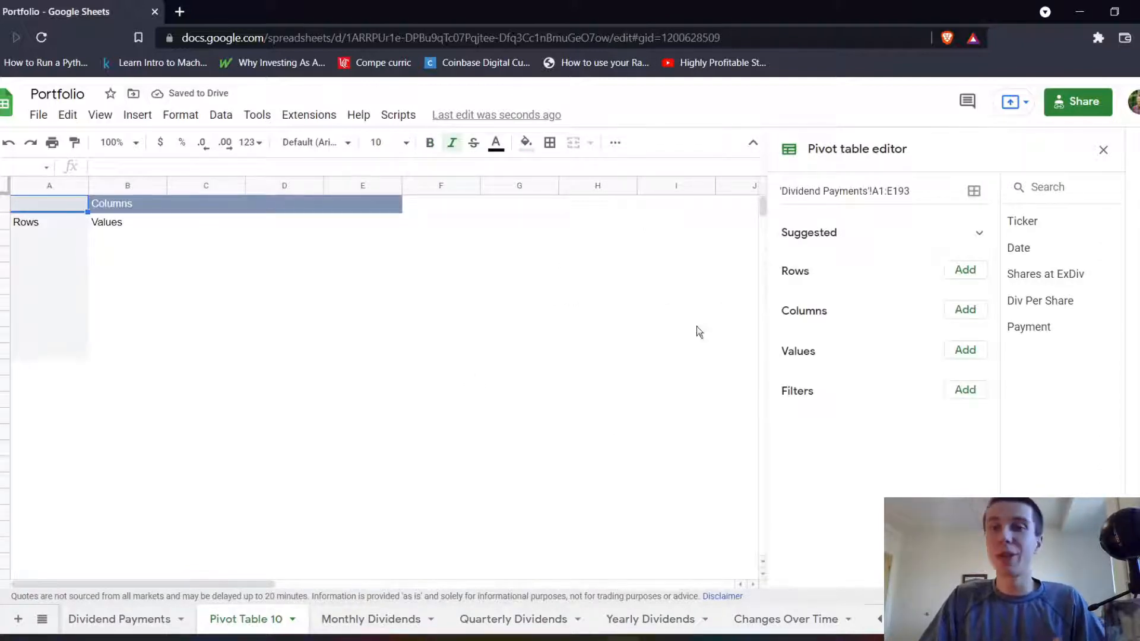
Add Date to the pivot table's rows and group the dates by Year-Month.
{"action": "left_click", "coordinate": [972, 279]}
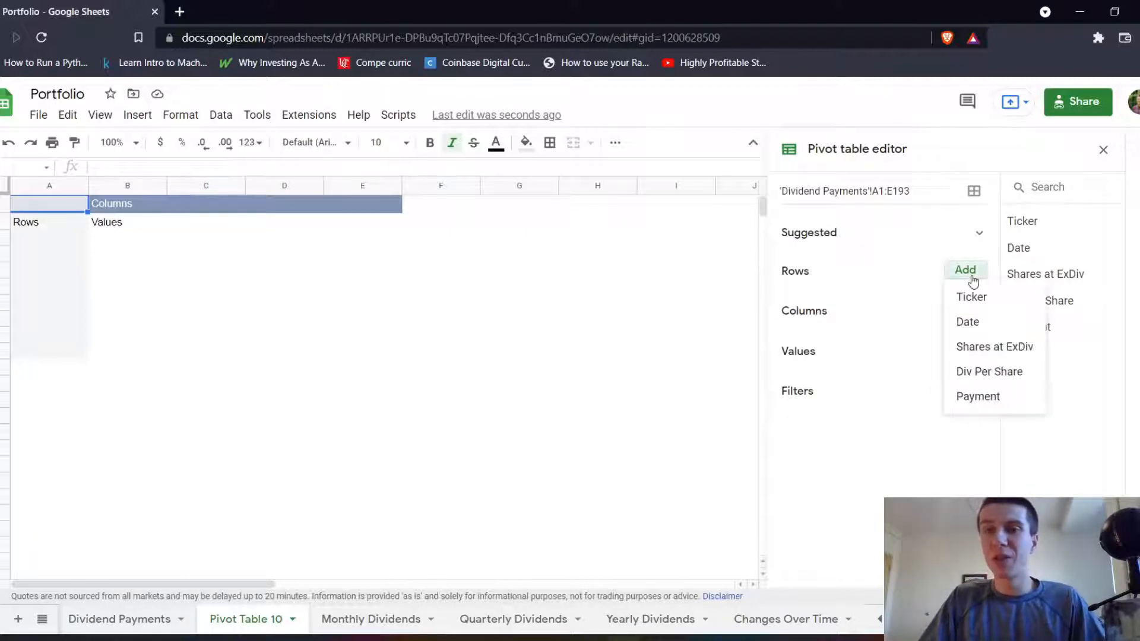
{"action": "left_click", "coordinate": [986, 327]}
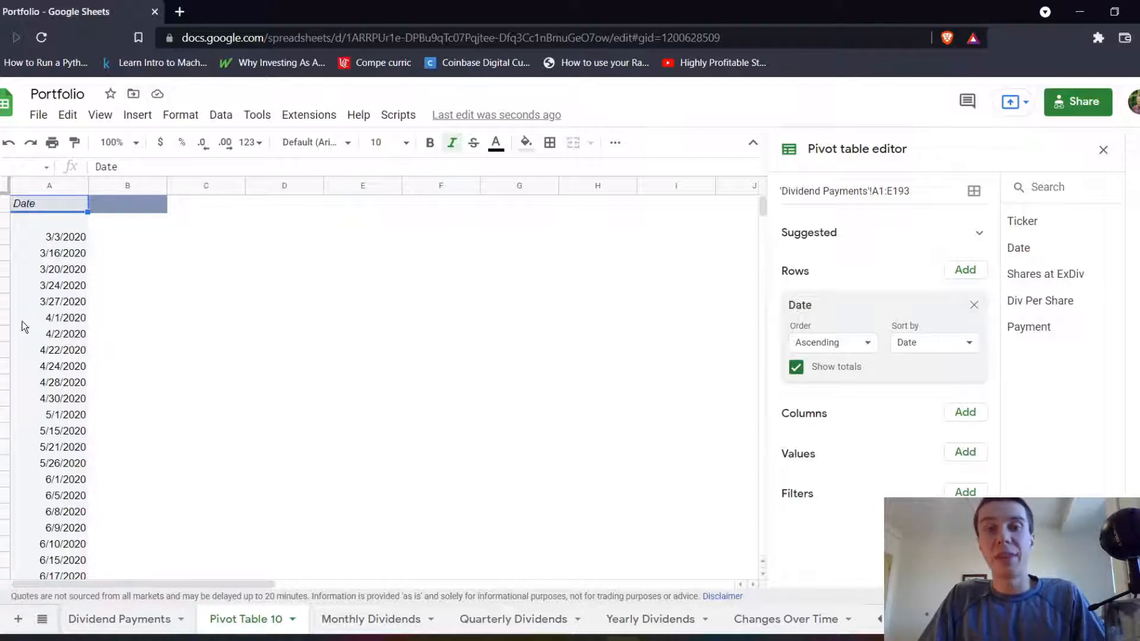
{"action": "left_click", "coordinate": [51, 257]}
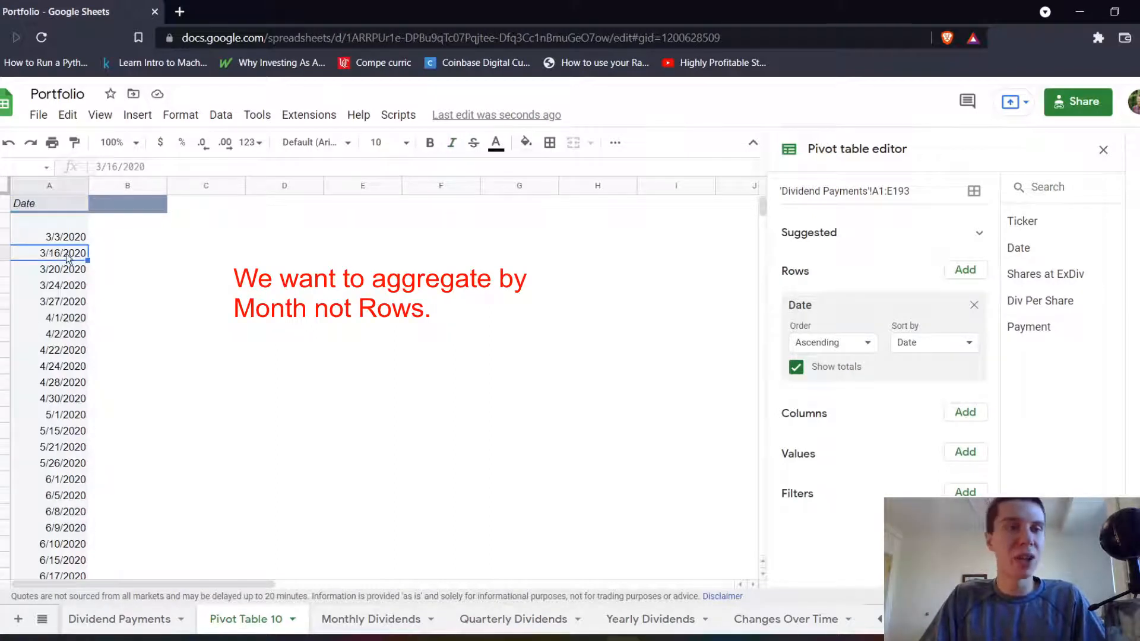
{"action": "right_click", "coordinate": [67, 255]}
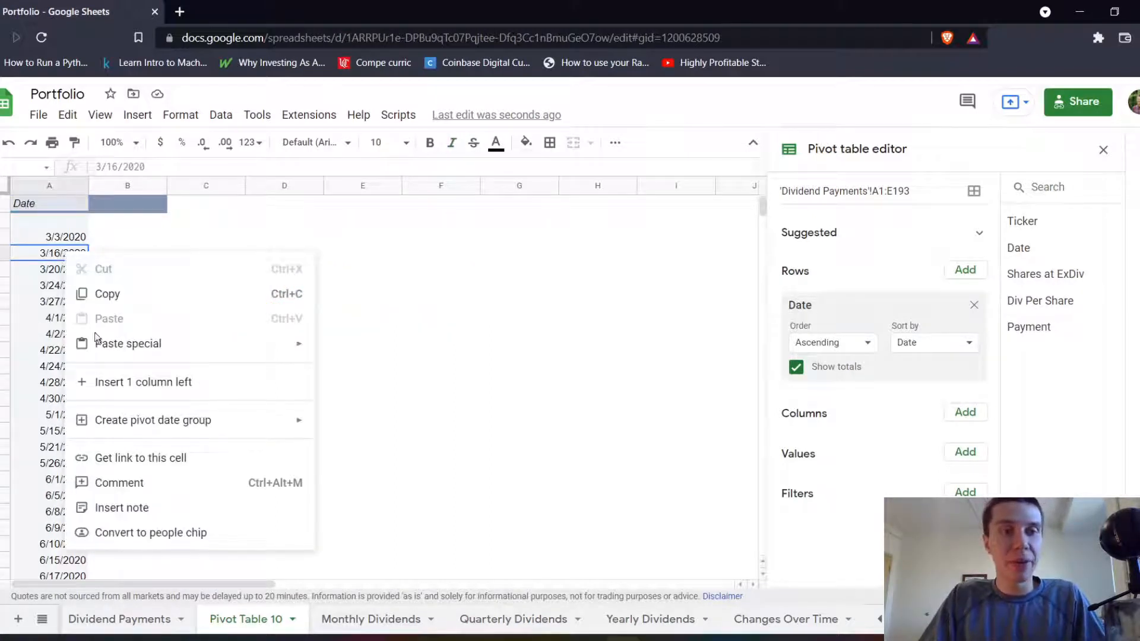
{"action": "mouse_move", "coordinate": [149, 422]}
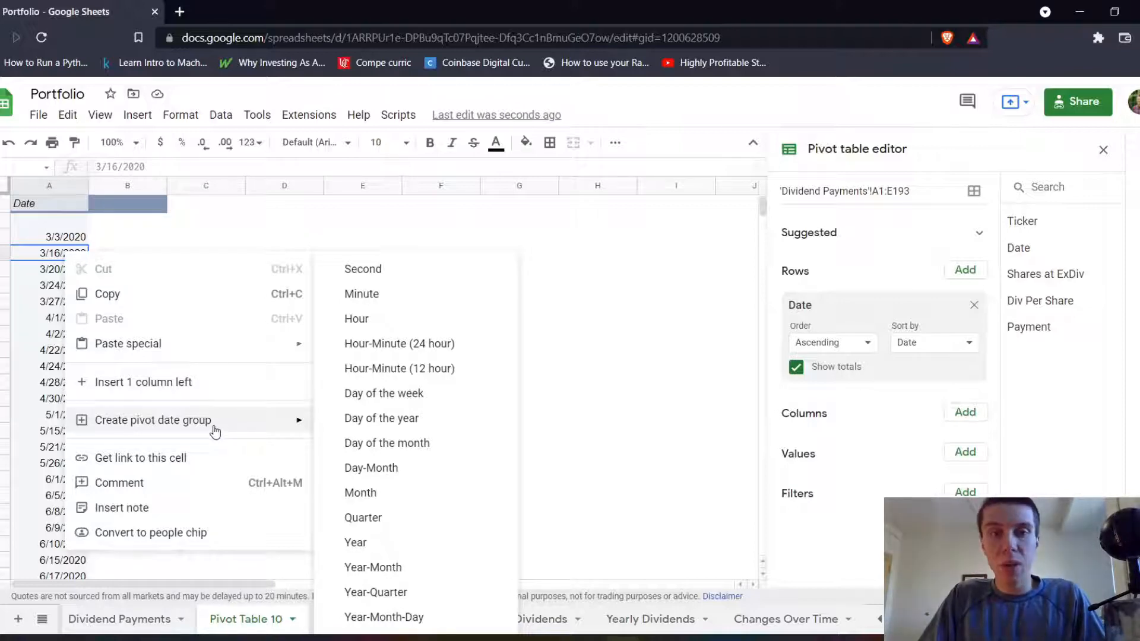
{"action": "left_click", "coordinate": [386, 568]}
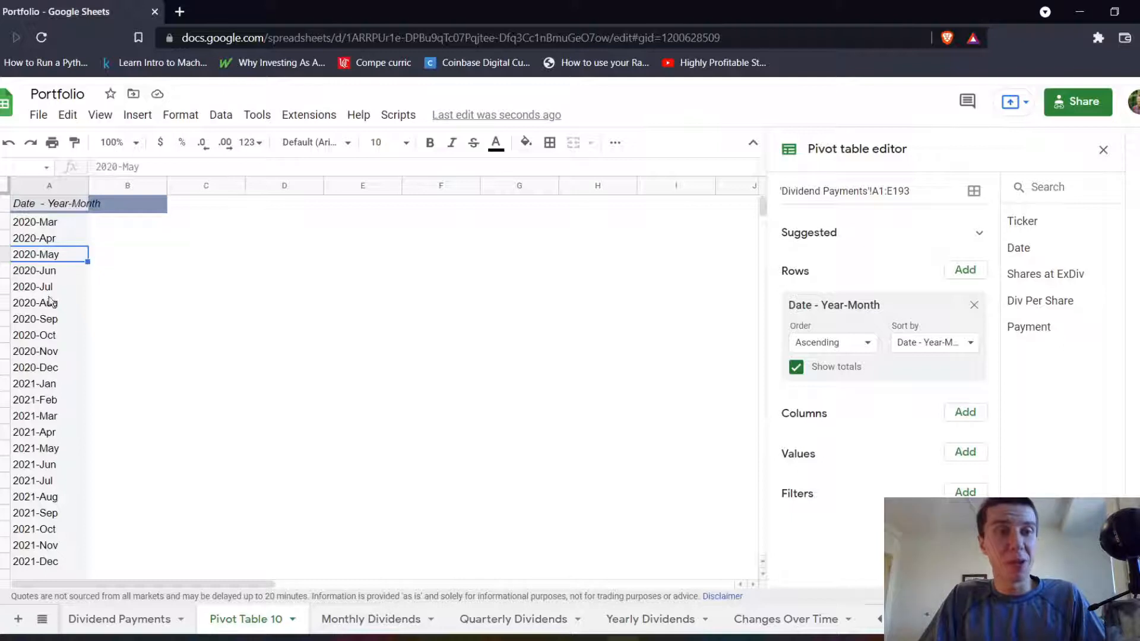
{"action": "scroll", "coordinate": [48, 321], "scroll_direction": "down", "scroll_amount": 1}
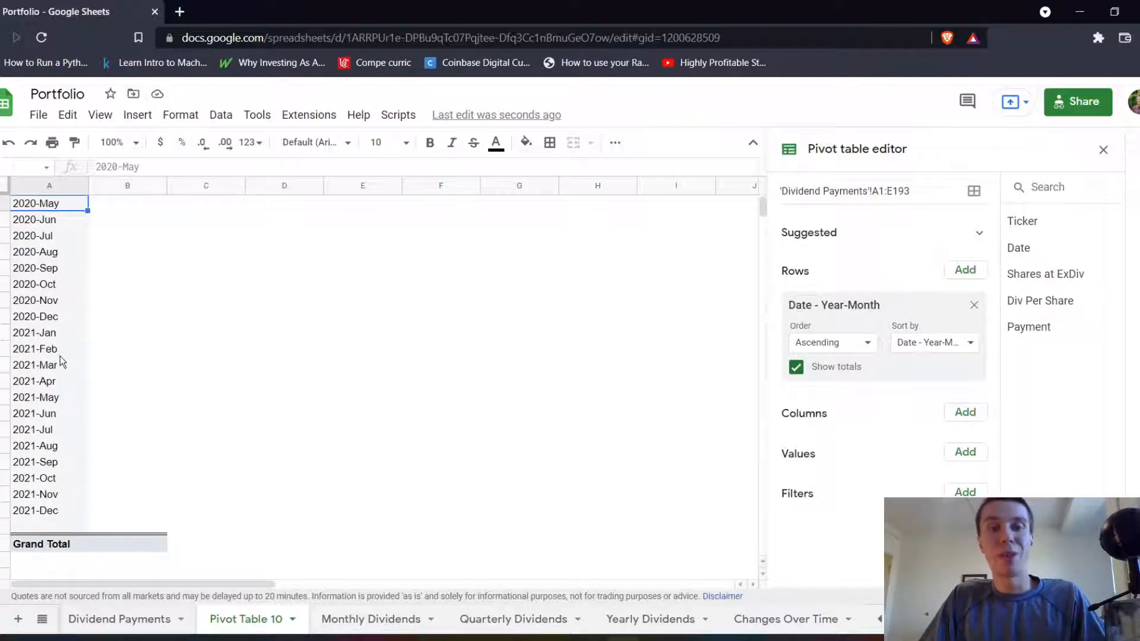
{"action": "scroll", "coordinate": [61, 356], "scroll_direction": "up", "scroll_amount": 1}
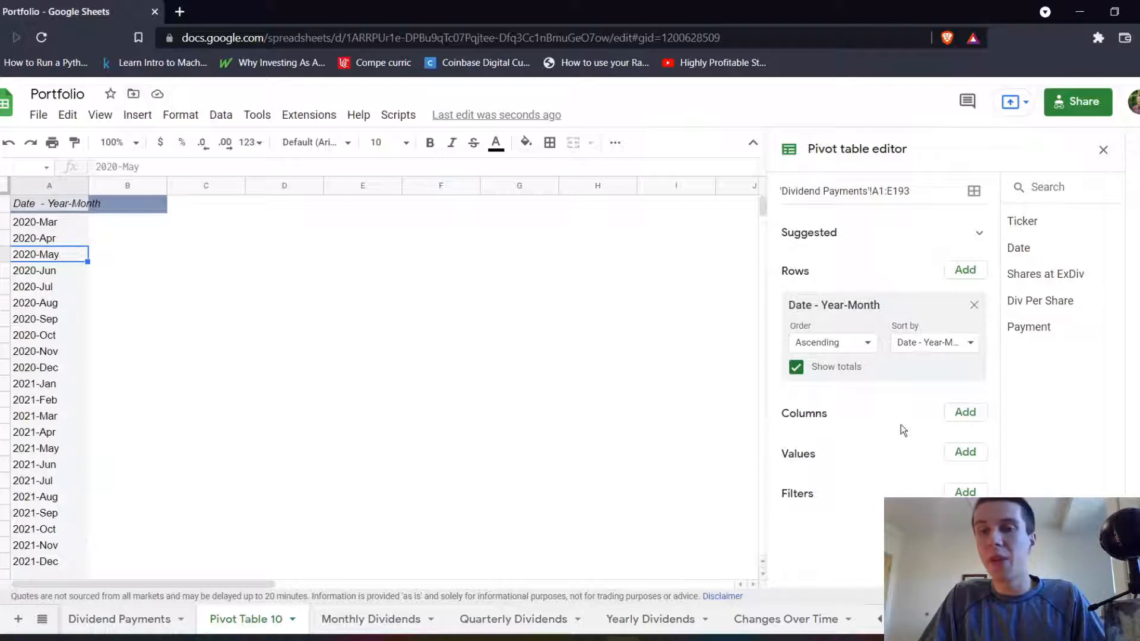
{"action": "left_click", "coordinate": [964, 452]}
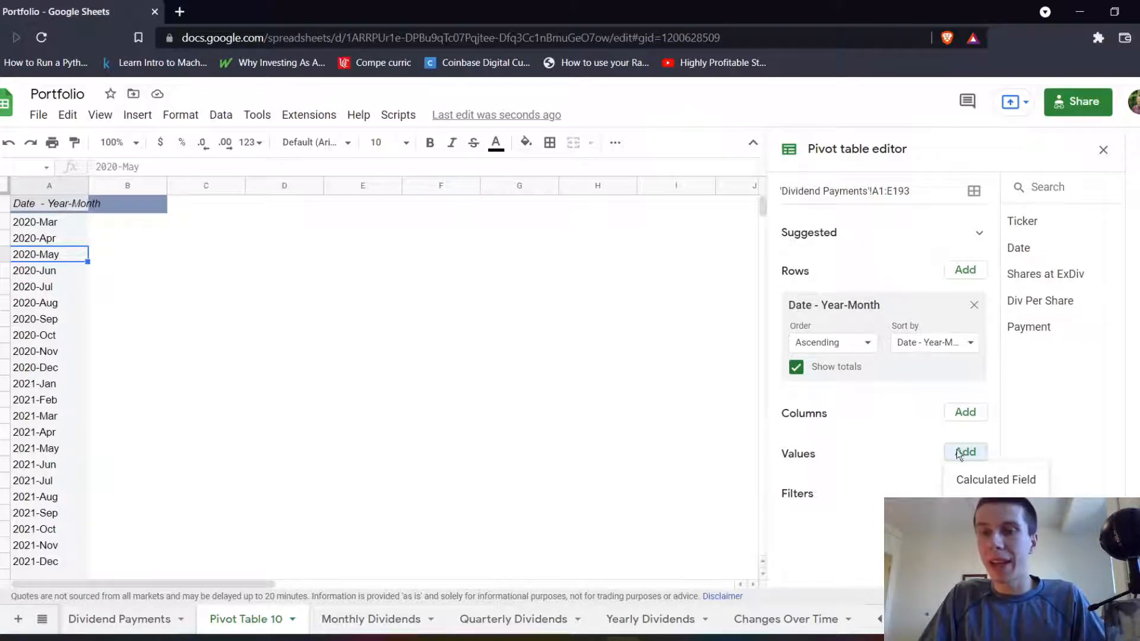
{"action": "left_click", "coordinate": [660, 405]}
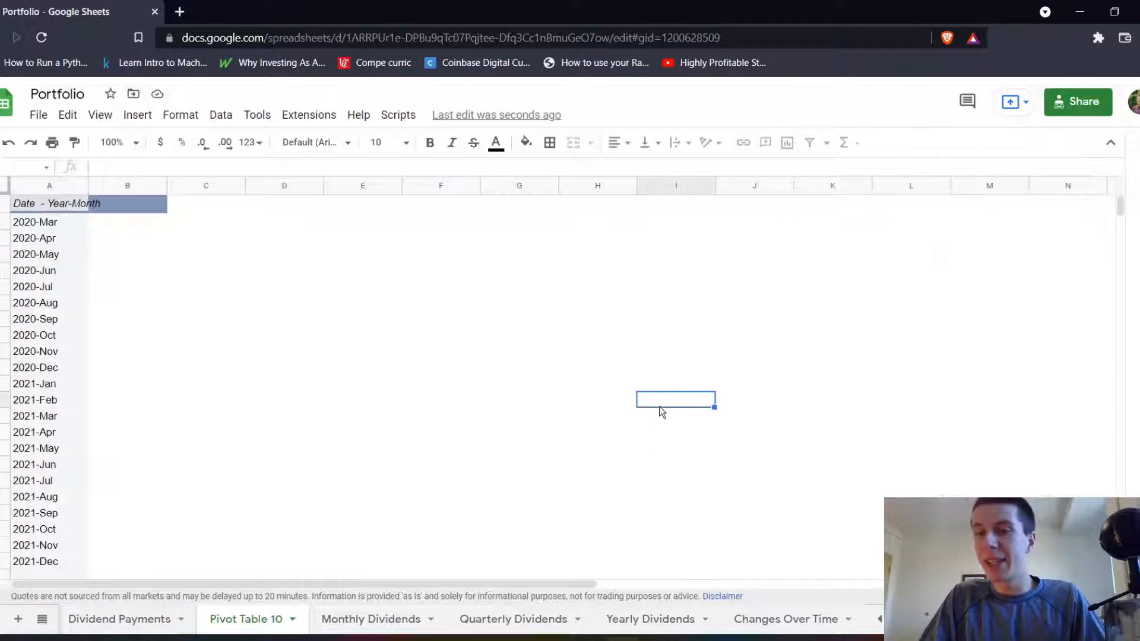
{"action": "left_click", "coordinate": [28, 208]}
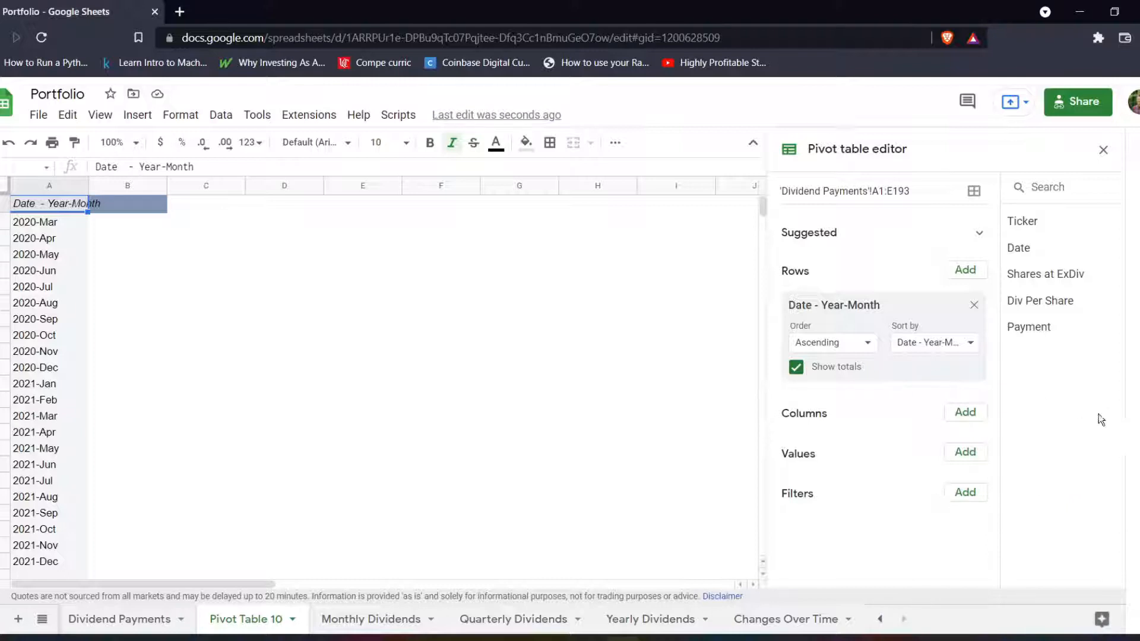
Add Payment to the pivot table's values, summarized by SUM, and check the monthly figures down to the grand total.
{"action": "left_click", "coordinate": [974, 454]}
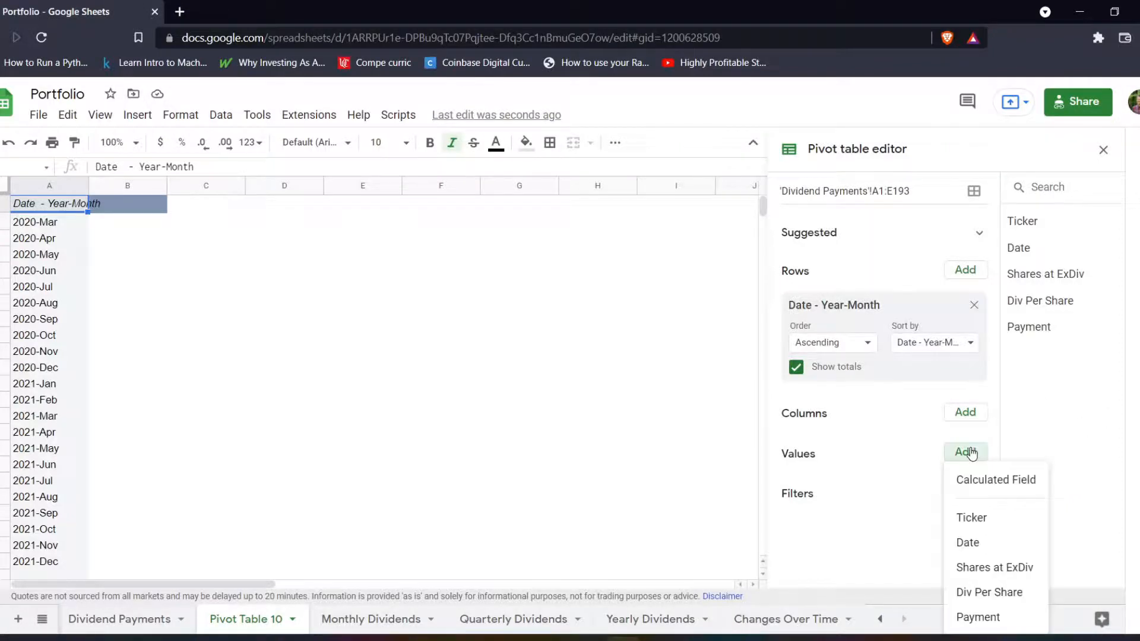
{"action": "left_click", "coordinate": [978, 617]}
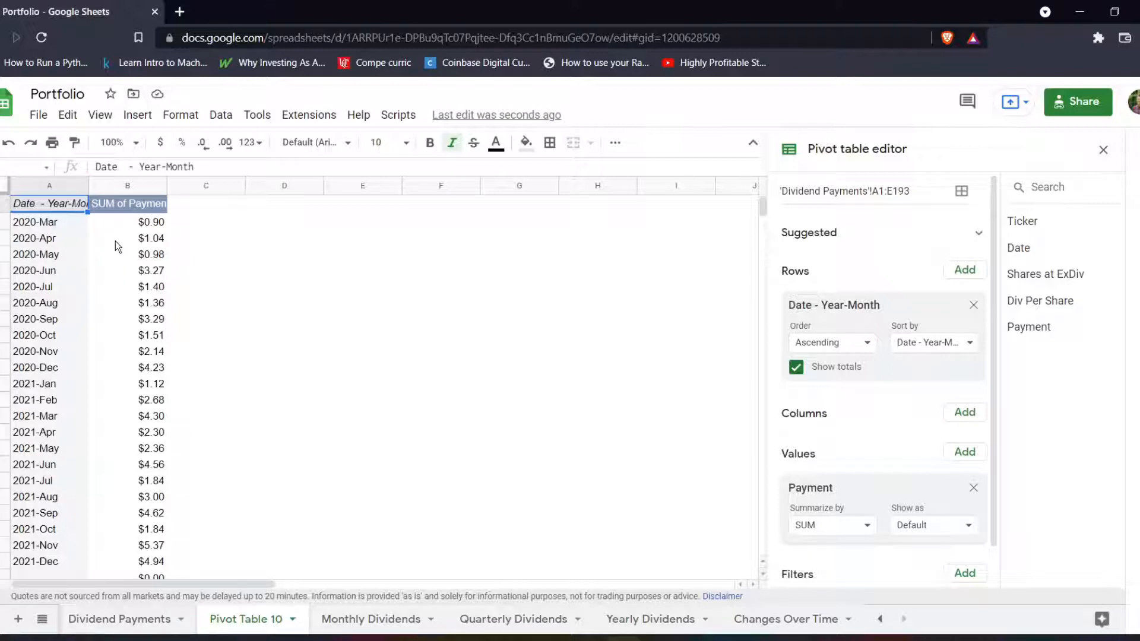
{"action": "scroll", "coordinate": [878, 463], "scroll_direction": "down", "scroll_amount": 2}
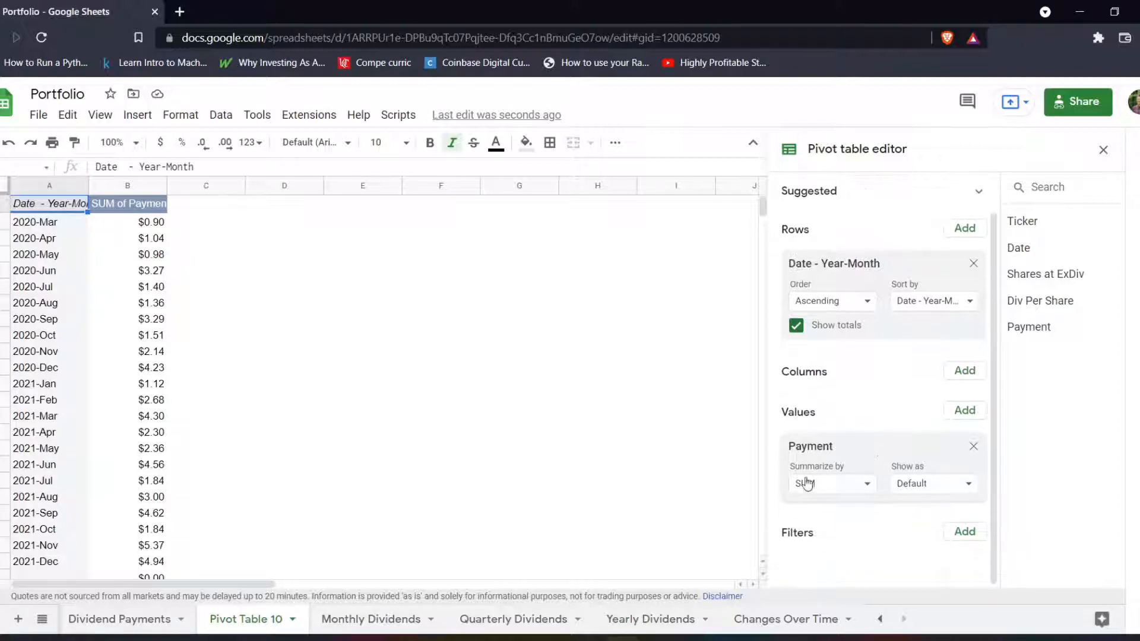
{"action": "left_click", "coordinate": [825, 488]}
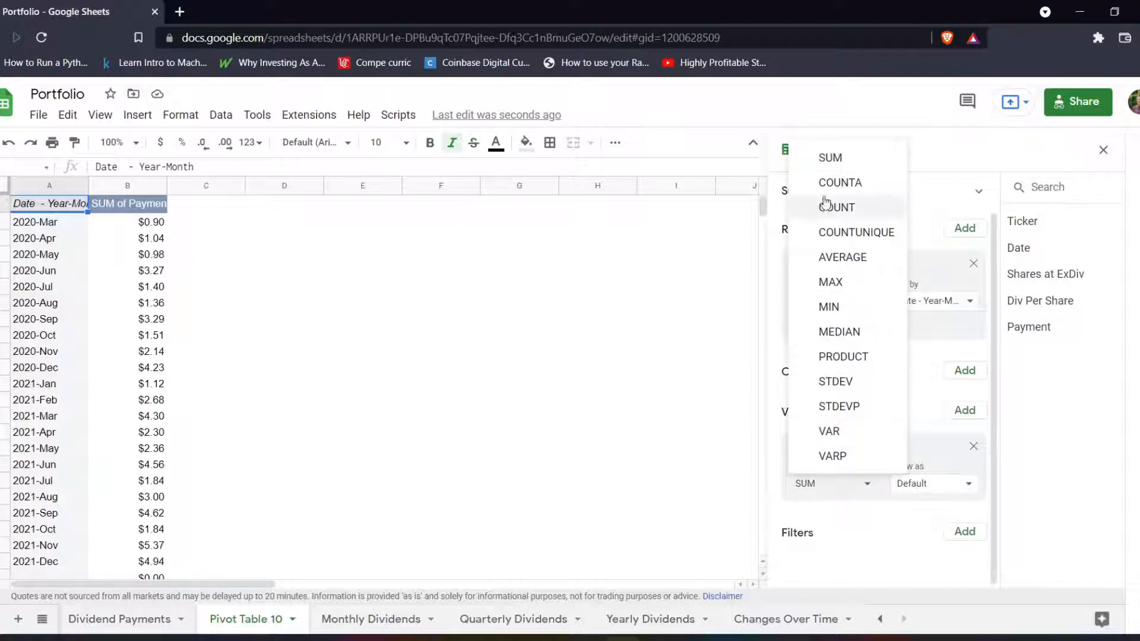
{"action": "left_click", "coordinate": [830, 157]}
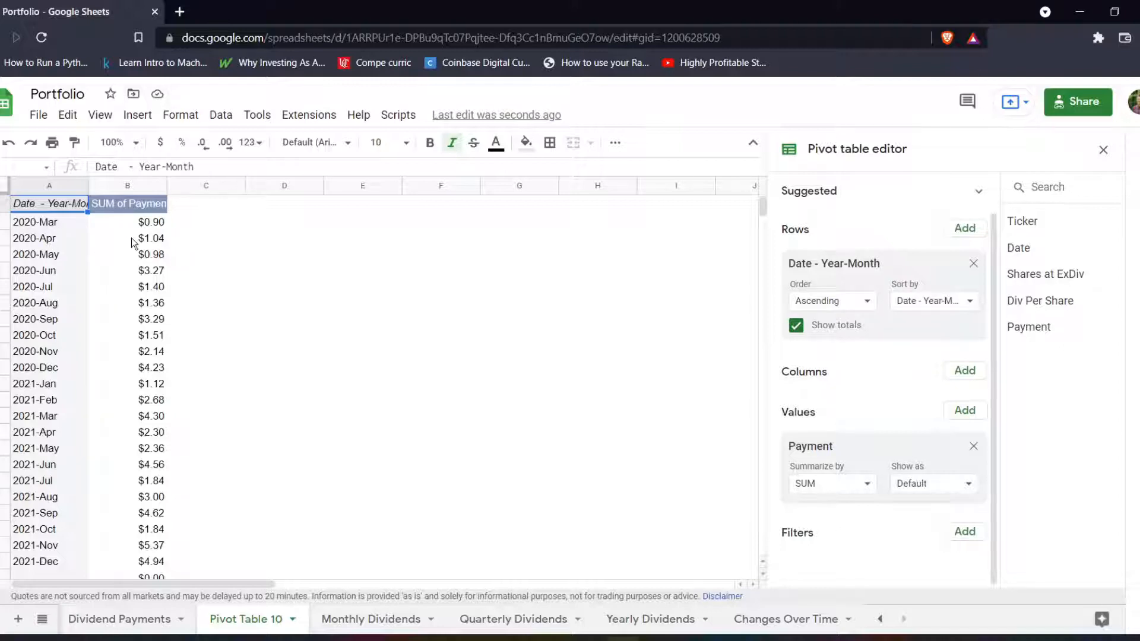
{"action": "scroll", "coordinate": [131, 237], "scroll_direction": "down", "scroll_amount": 3}
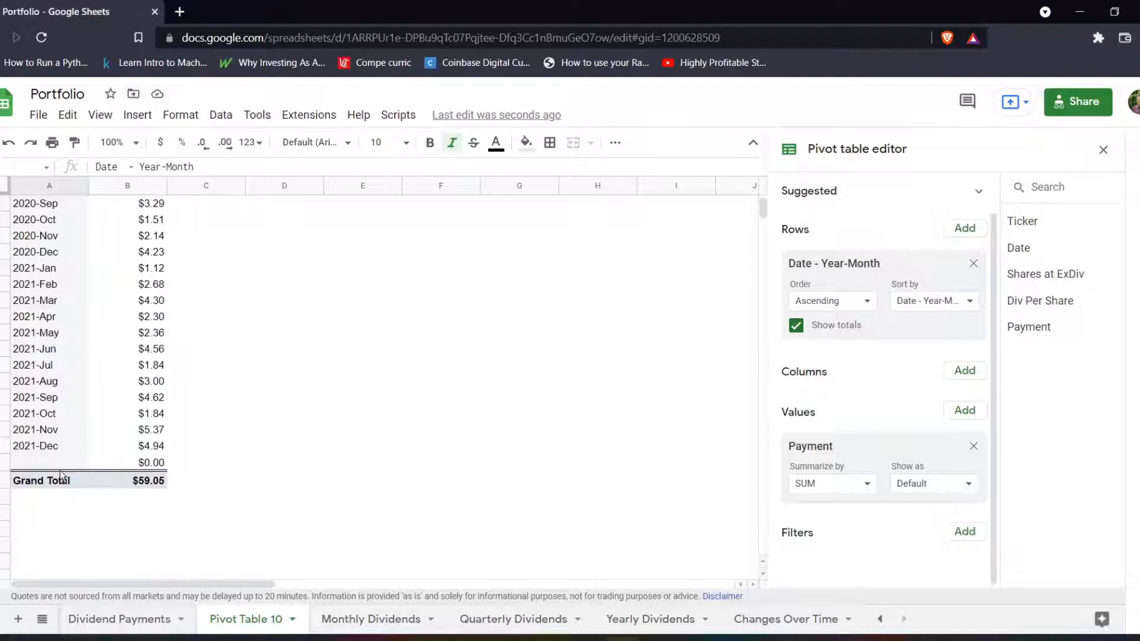
{"action": "scroll", "coordinate": [114, 464], "scroll_direction": "up", "scroll_amount": 3}
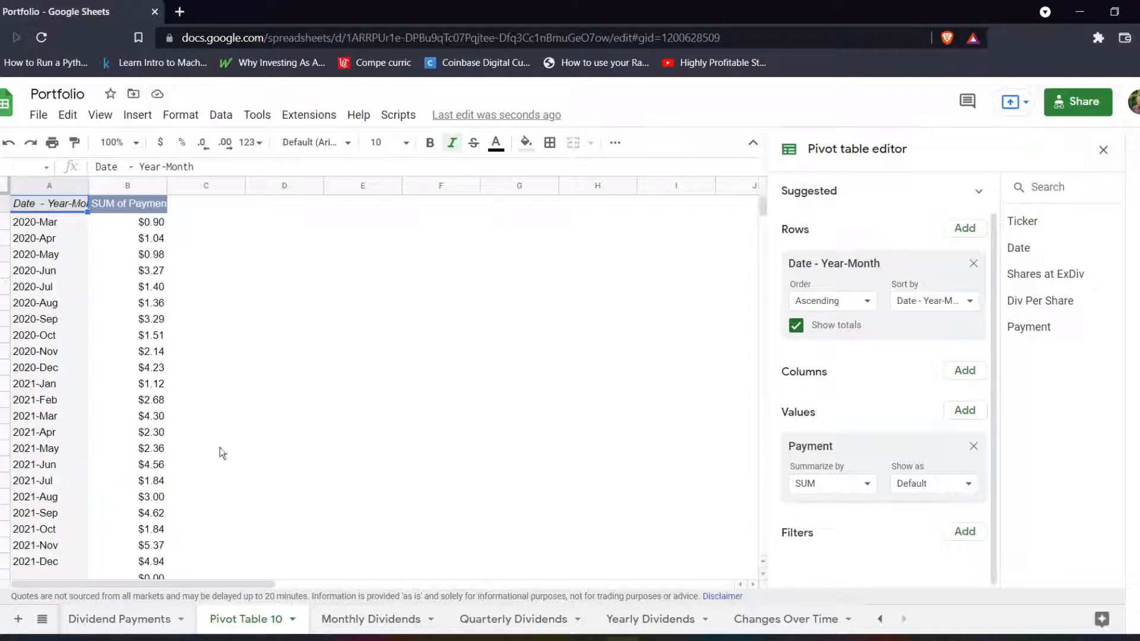
Insert a chart from the new pivot table's month and payment columns, starting the selection at A2 below the headers.
{"action": "left_click", "coordinate": [389, 621]}
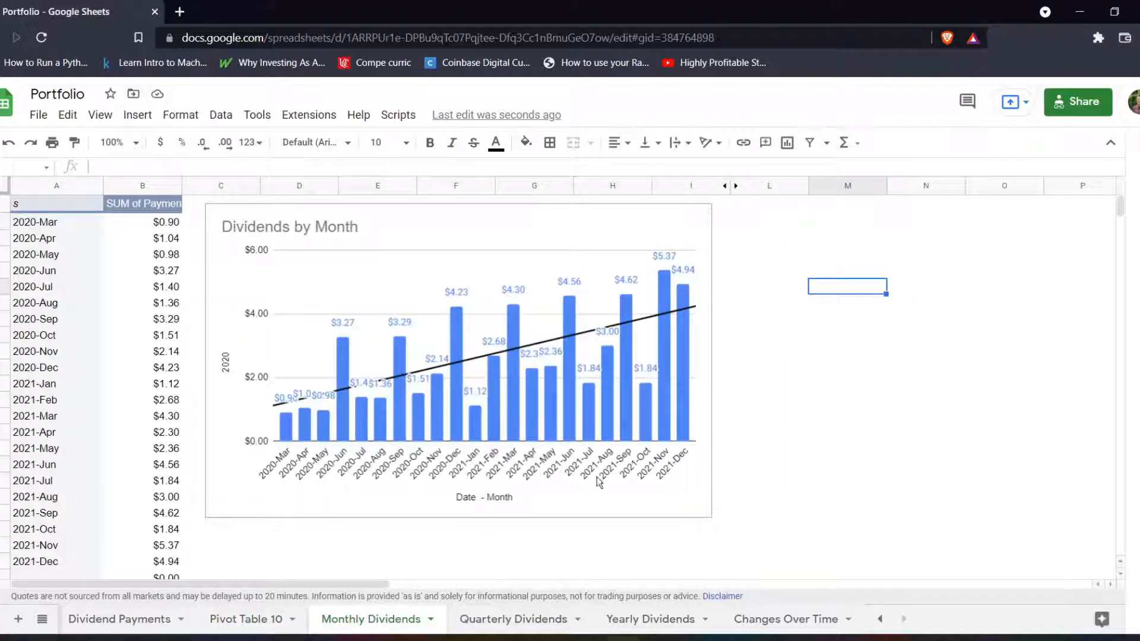
{"action": "left_click", "coordinate": [250, 620]}
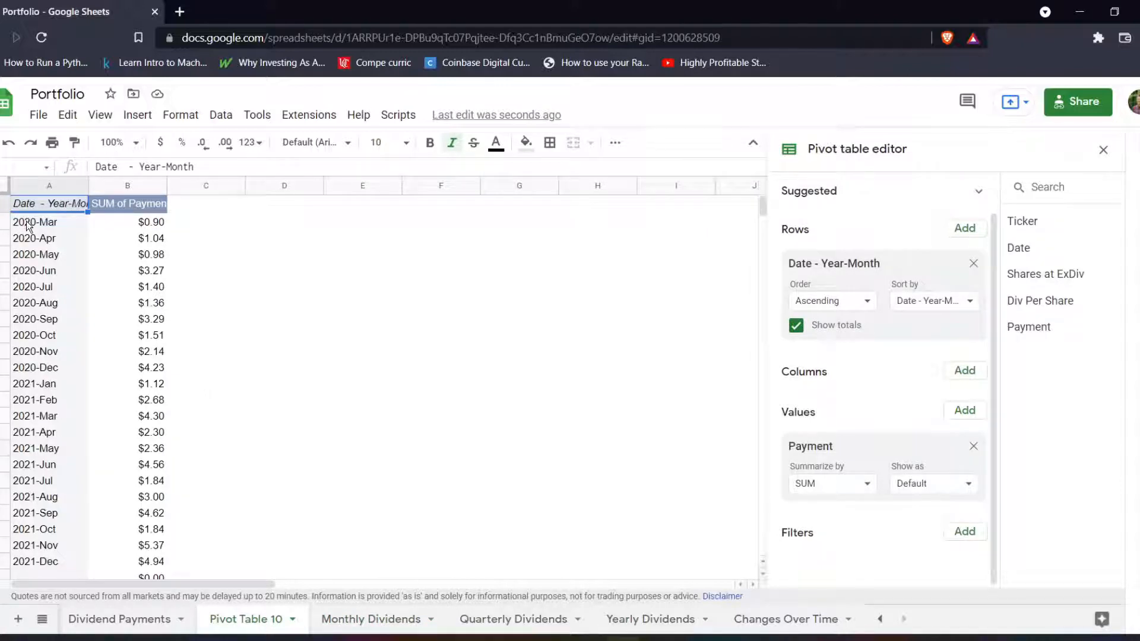
{"action": "left_click_drag", "start_coordinate": [27, 220], "coordinate": [207, 319]}
{"action": "left_click", "coordinate": [136, 115]}
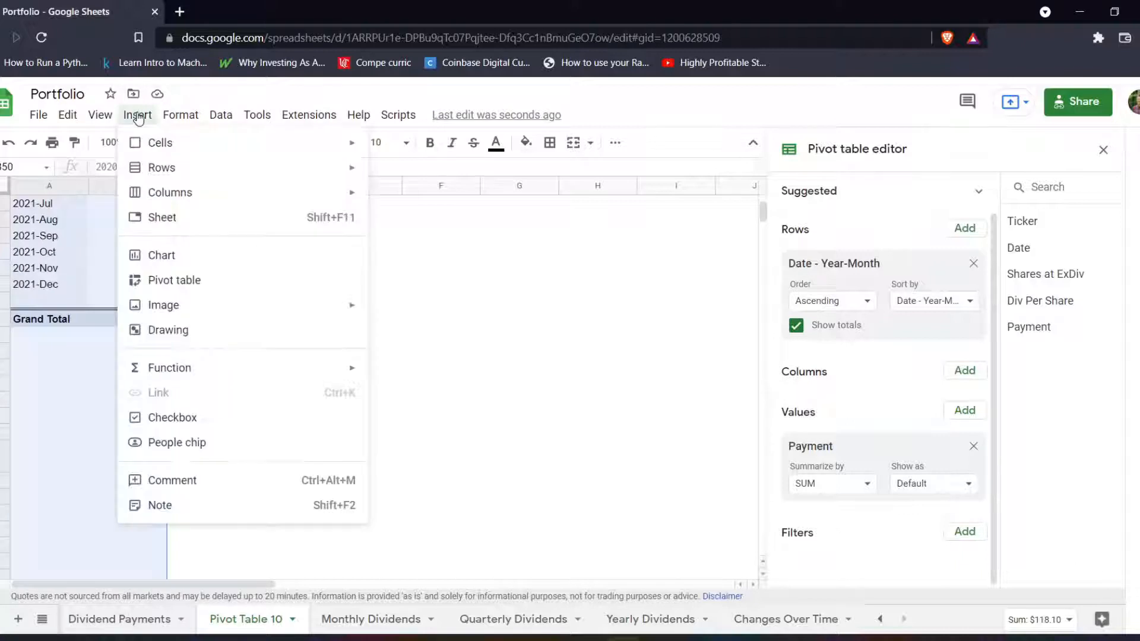
{"action": "left_click", "coordinate": [169, 256]}
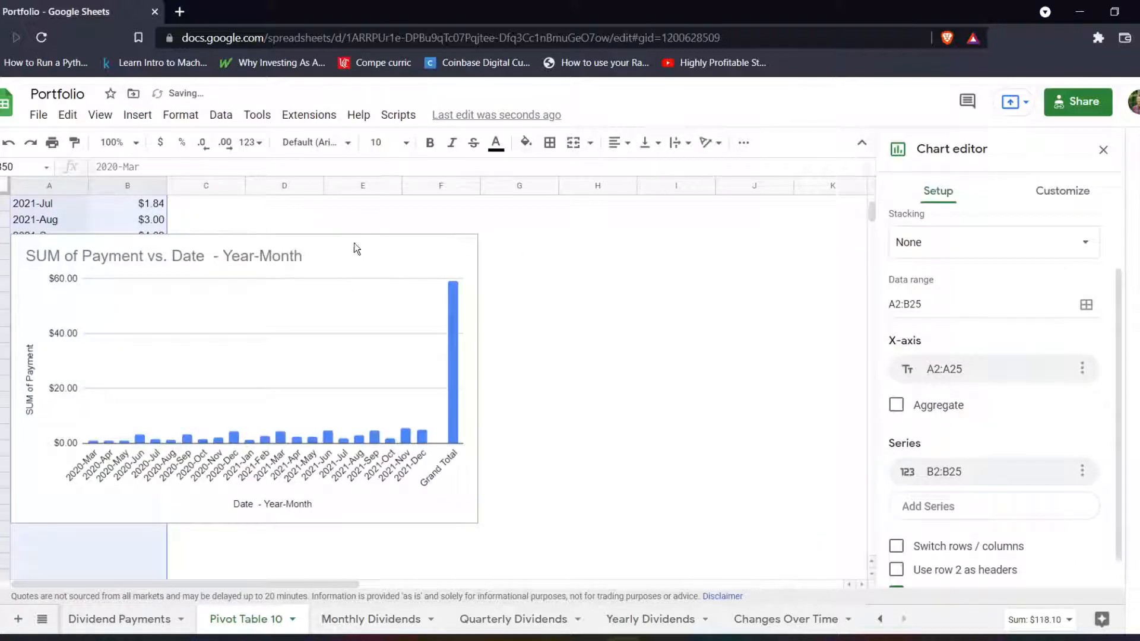
Move the new chart off the pivot table into the empty columns beside it.
{"action": "scroll", "coordinate": [551, 337], "scroll_direction": "up", "scroll_amount": 5}
{"action": "scroll", "coordinate": [532, 377], "scroll_direction": "down", "scroll_amount": 3}
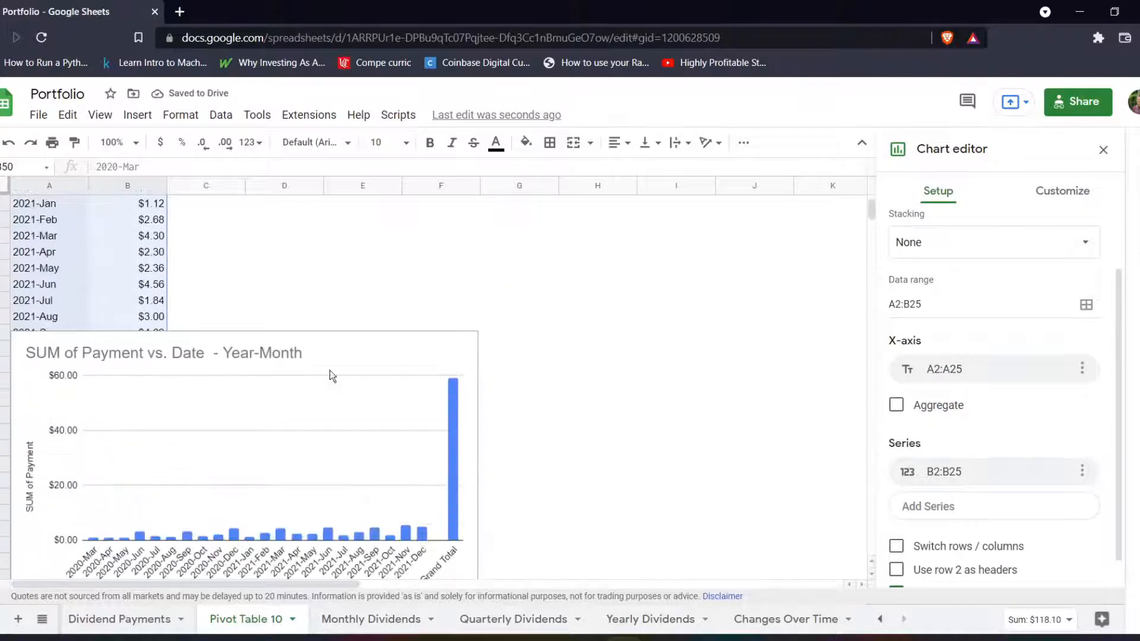
{"action": "scroll", "coordinate": [332, 375], "scroll_direction": "down", "scroll_amount": 1}
{"action": "left_click", "coordinate": [315, 354]}
{"action": "left_click_drag", "start_coordinate": [468, 291], "coordinate": [562, 215]}
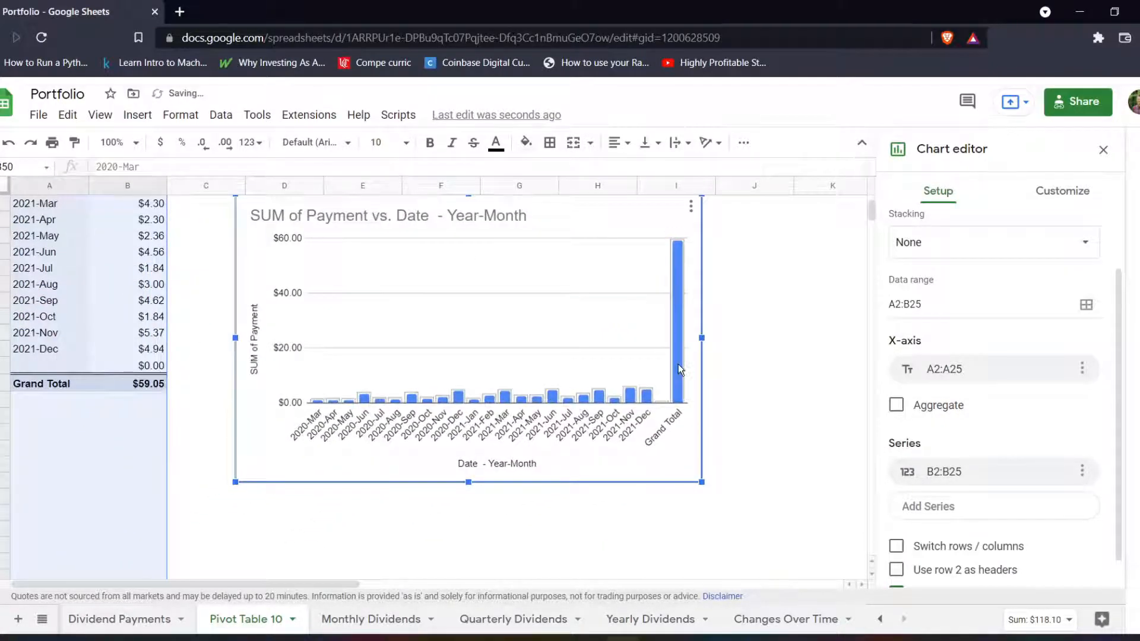
Limit the chart's data range to A2:B23 and move the chart up beside the first rows of the pivot table.
{"action": "left_click", "coordinate": [922, 308]}
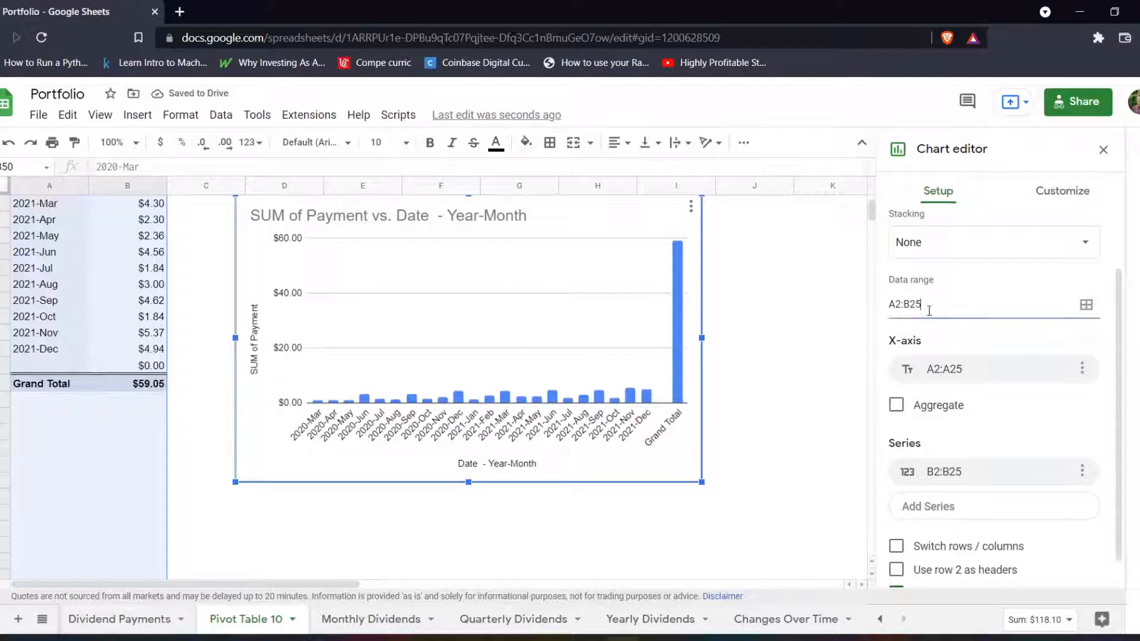
{"action": "type", "text": "3"}
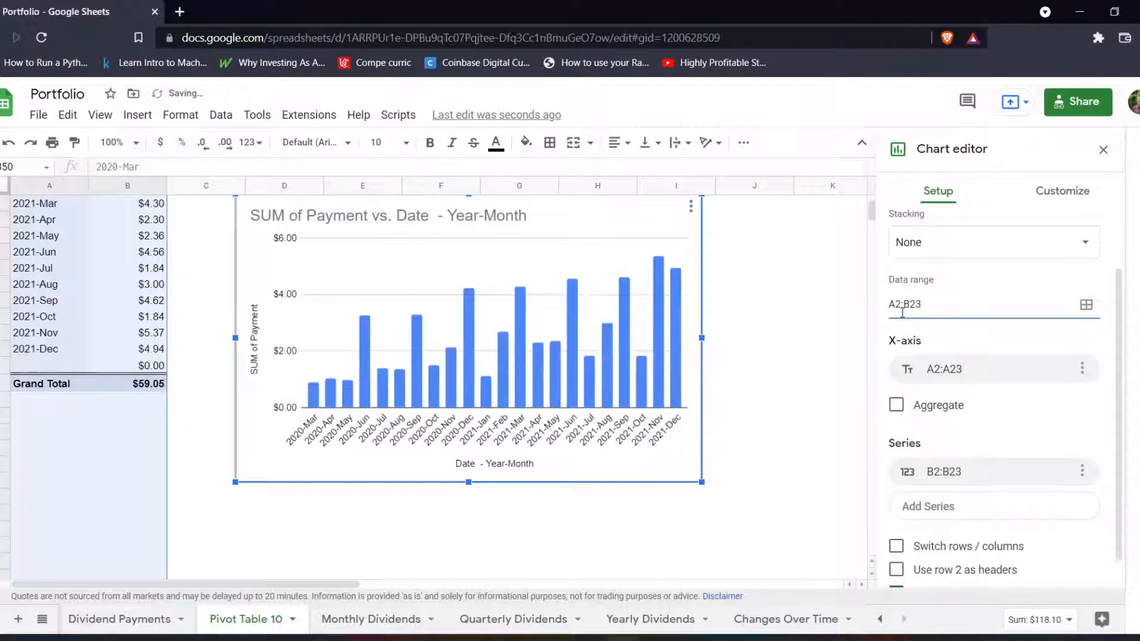
{"action": "scroll", "coordinate": [376, 414], "scroll_direction": "up", "scroll_amount": 4}
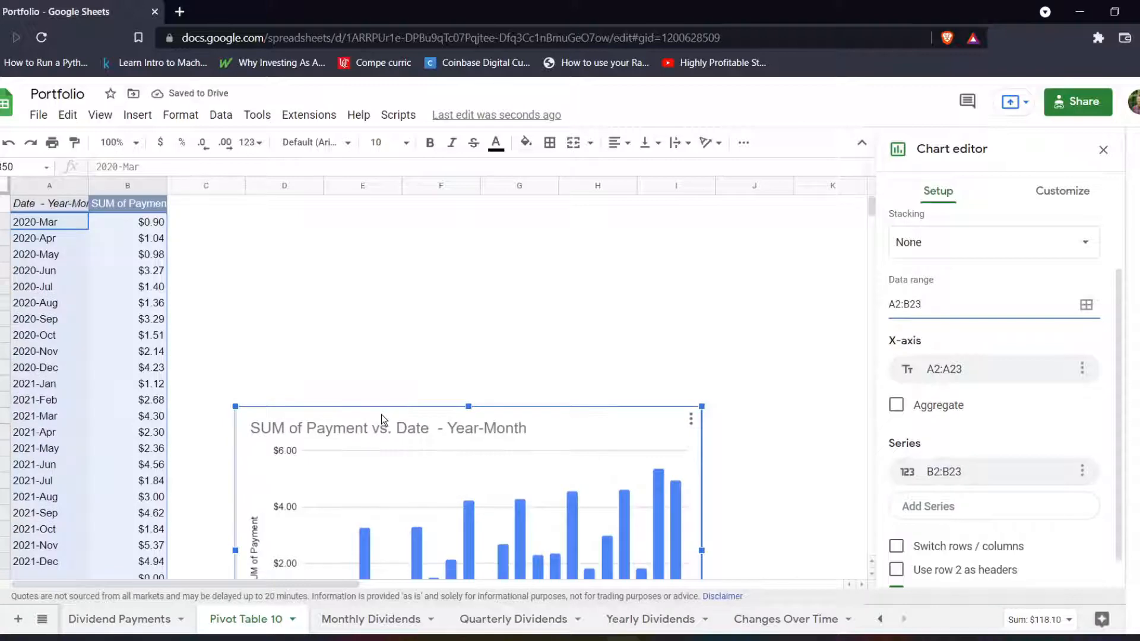
{"action": "left_click_drag", "start_coordinate": [382, 414], "coordinate": [386, 222]}
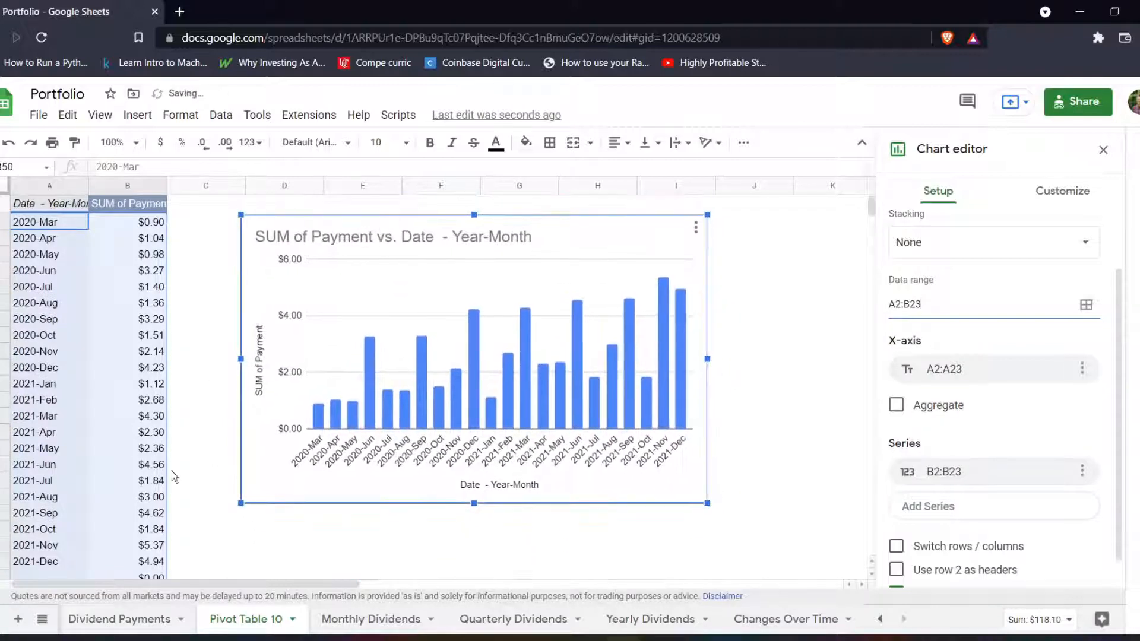
On the Dividend Payments sheet, add an entry dated 1/5/2022 with a payment of 1 below the last row.
{"action": "scroll", "coordinate": [160, 466], "scroll_direction": "down", "scroll_amount": 2}
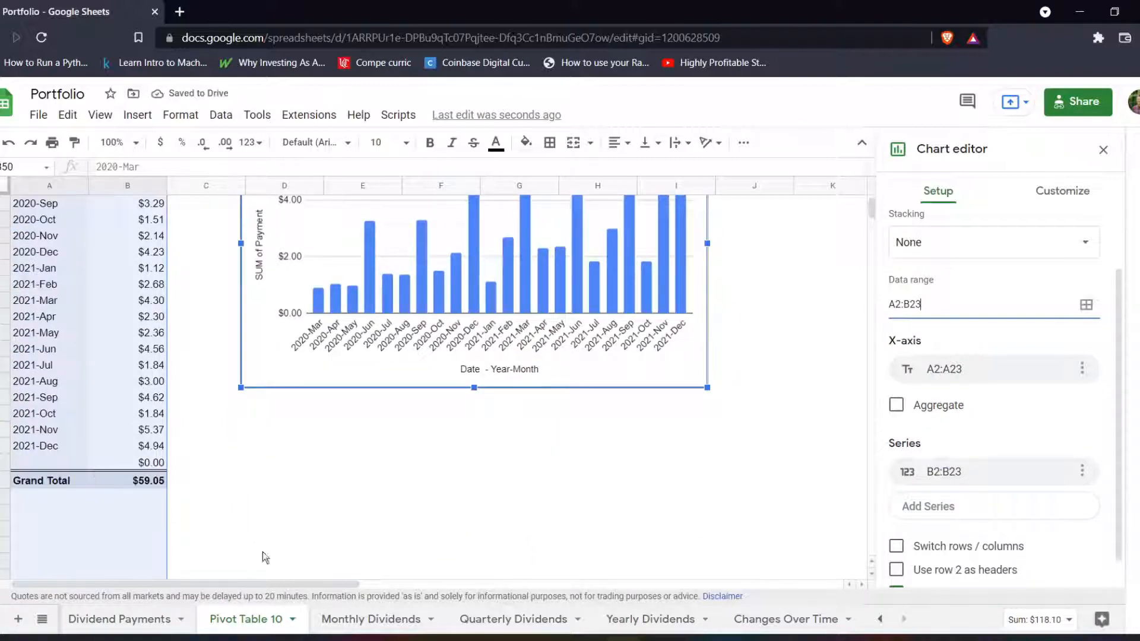
{"action": "left_click", "coordinate": [121, 619]}
{"action": "scroll", "coordinate": [146, 441], "scroll_direction": "down", "scroll_amount": 20}
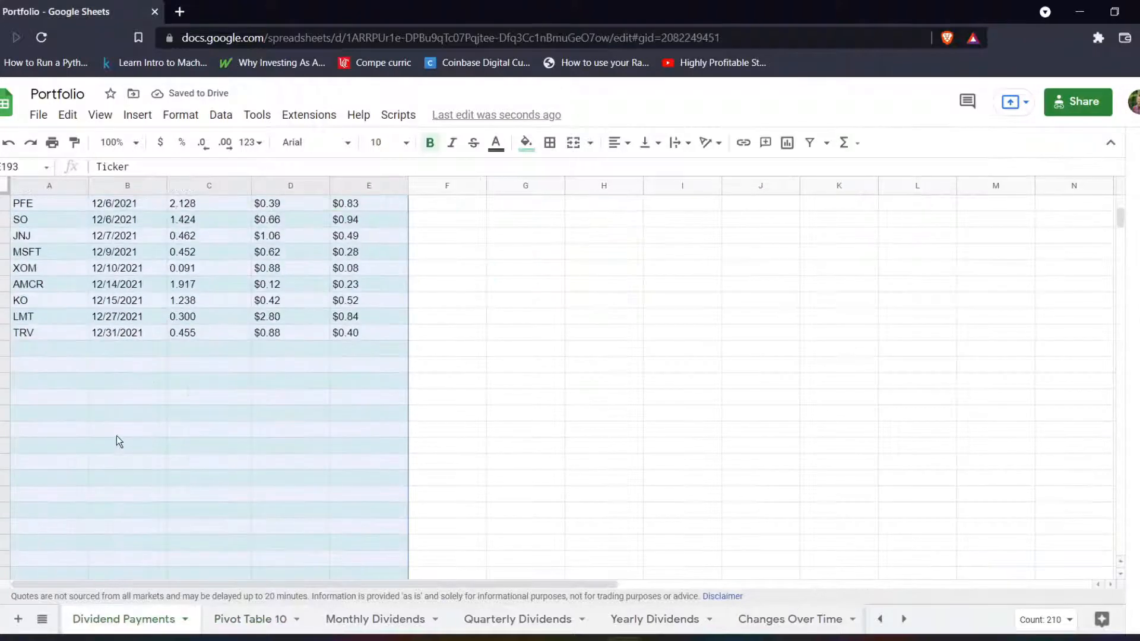
{"action": "left_click", "coordinate": [72, 430]}
{"action": "left_click", "coordinate": [351, 349]}
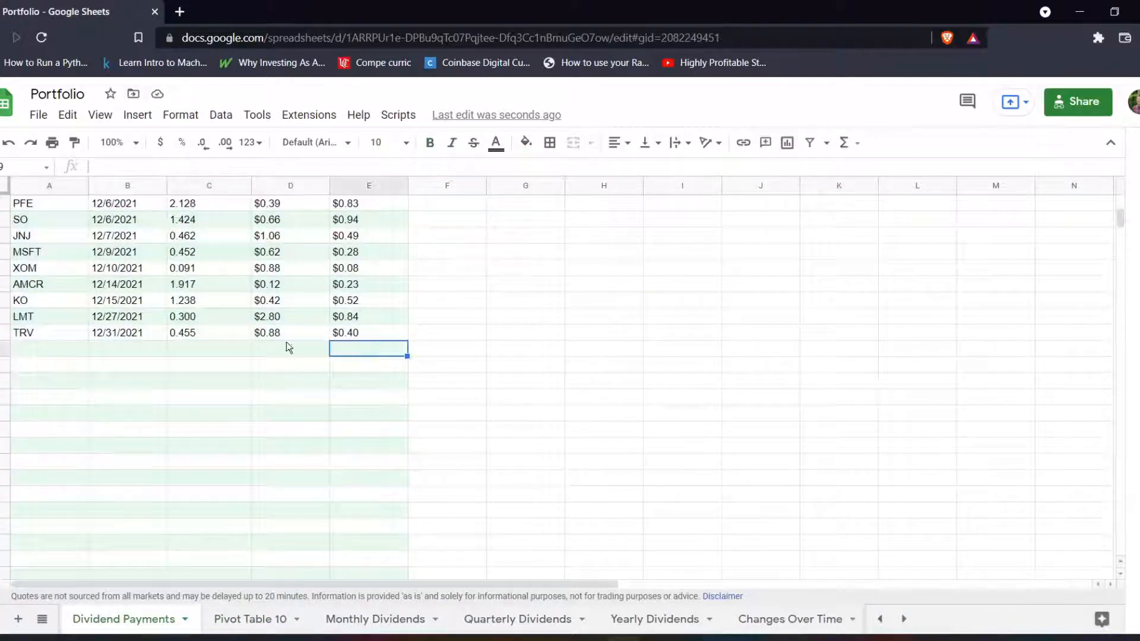
{"action": "left_click", "coordinate": [119, 353]}
{"action": "type", "text": "1/5/2022"}
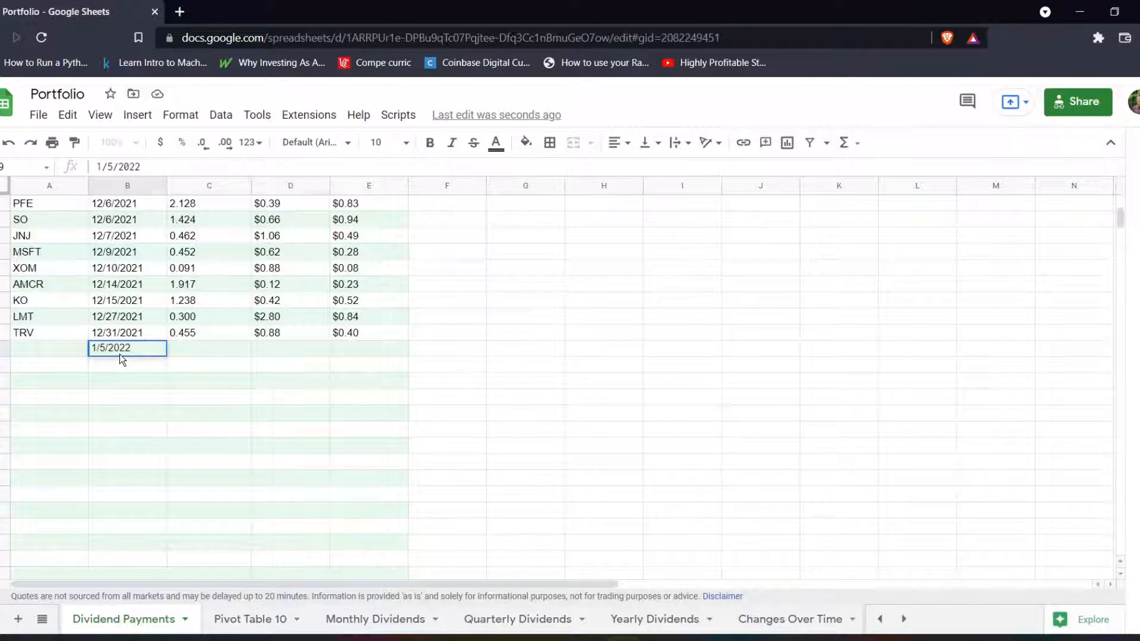
{"action": "key", "text": "Tab"}
{"action": "key", "text": "Tab"}
{"action": "key", "text": "Tab"}
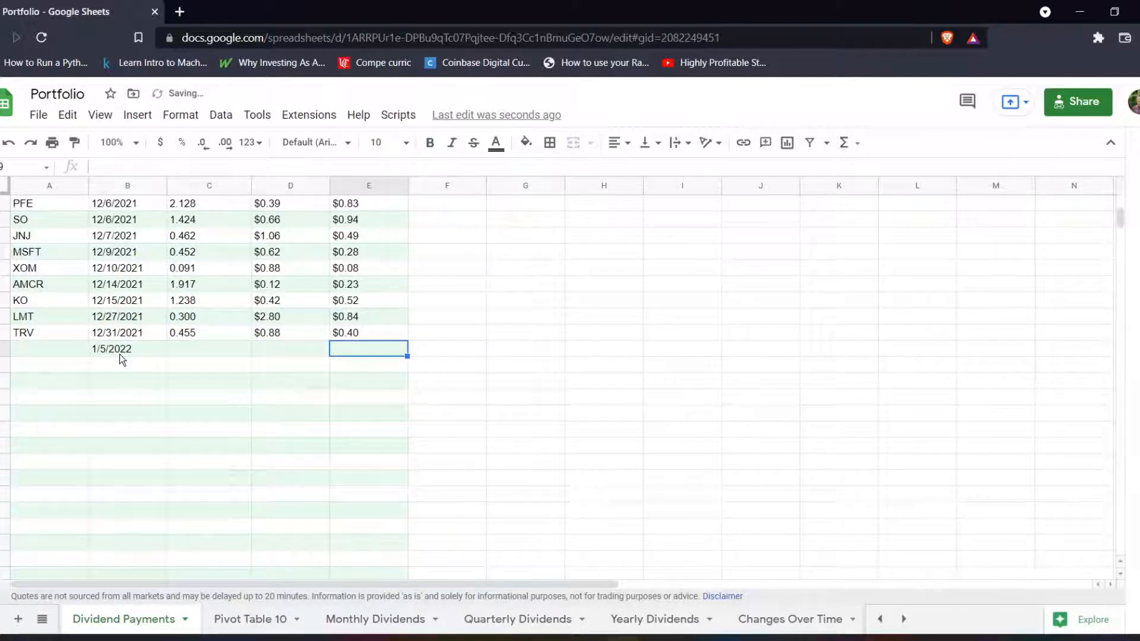
{"action": "type", "text": "1"}
{"action": "key", "text": "Return"}
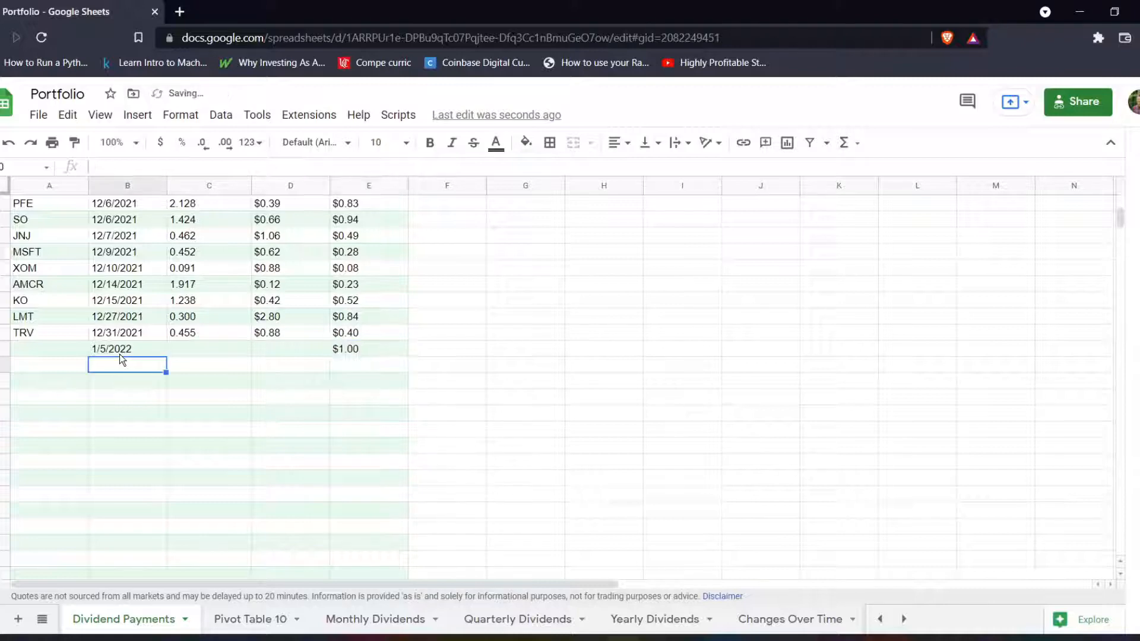
Check on Pivot Table 10 whether the pivot table and the chart include the new January 2022 payment.
{"action": "left_click", "coordinate": [240, 627]}
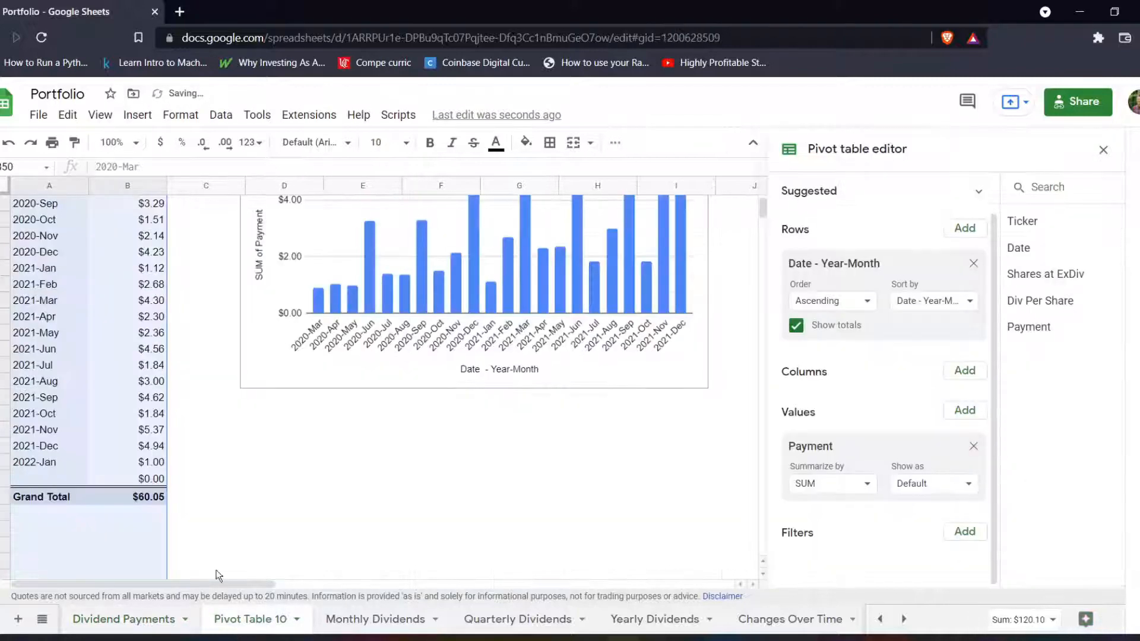
{"action": "left_click", "coordinate": [38, 465]}
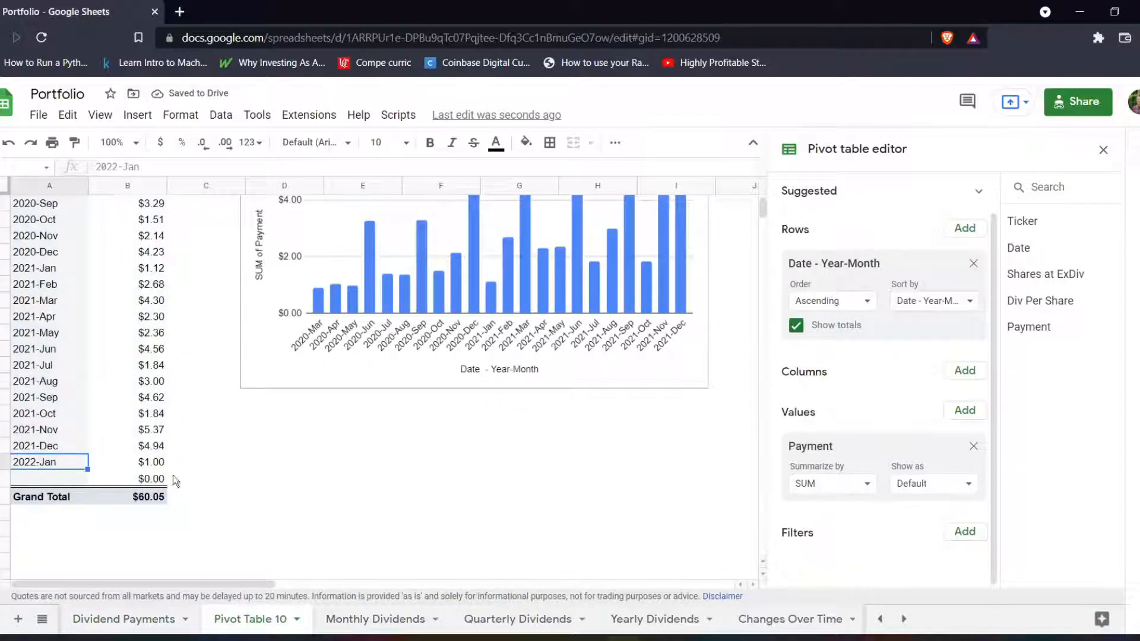
{"action": "scroll", "coordinate": [409, 453], "scroll_direction": "up", "scroll_amount": 3}
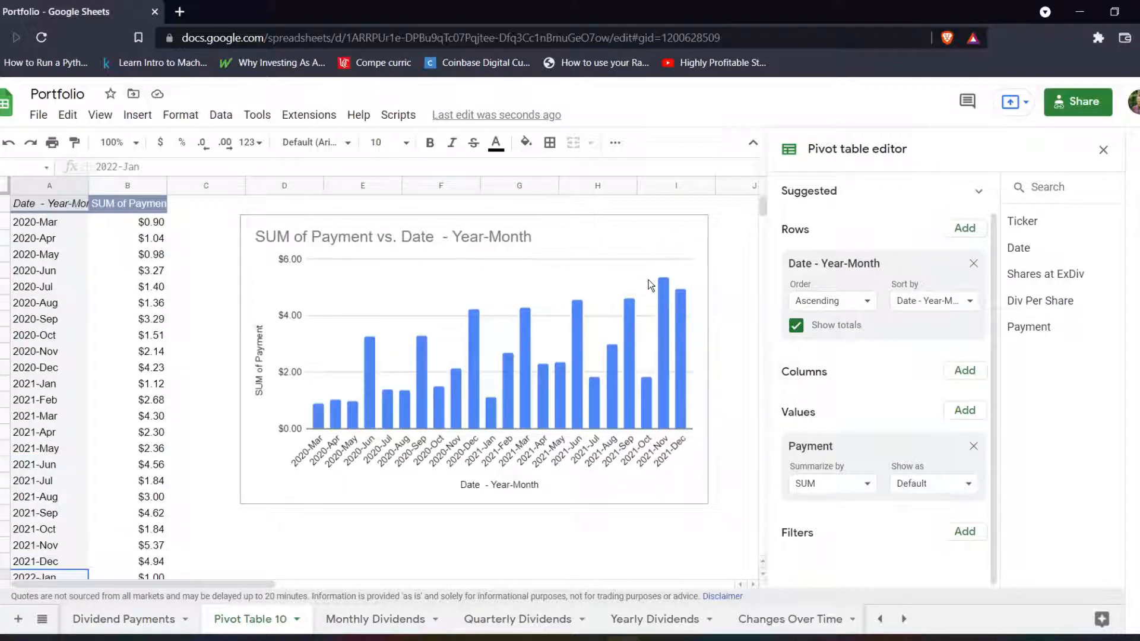
{"action": "scroll", "coordinate": [319, 392], "scroll_direction": "down", "scroll_amount": 2}
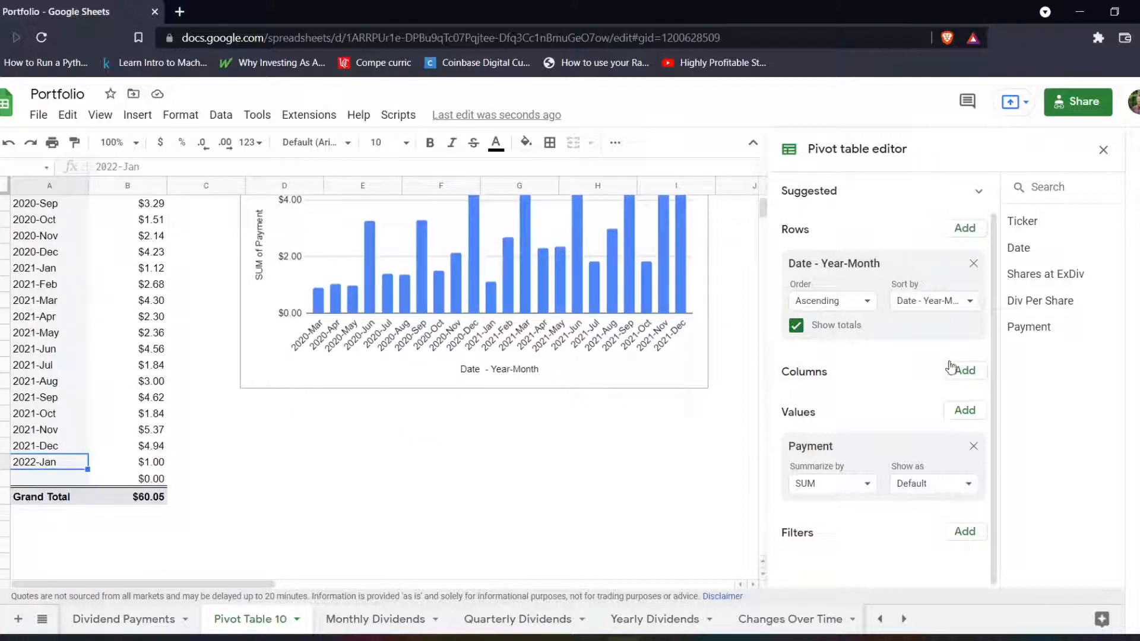
{"action": "scroll", "coordinate": [926, 360], "scroll_direction": "up", "scroll_amount": 1}
{"action": "scroll", "coordinate": [854, 273], "scroll_direction": "down", "scroll_amount": 1}
{"action": "scroll", "coordinate": [564, 391], "scroll_direction": "up", "scroll_amount": 2}
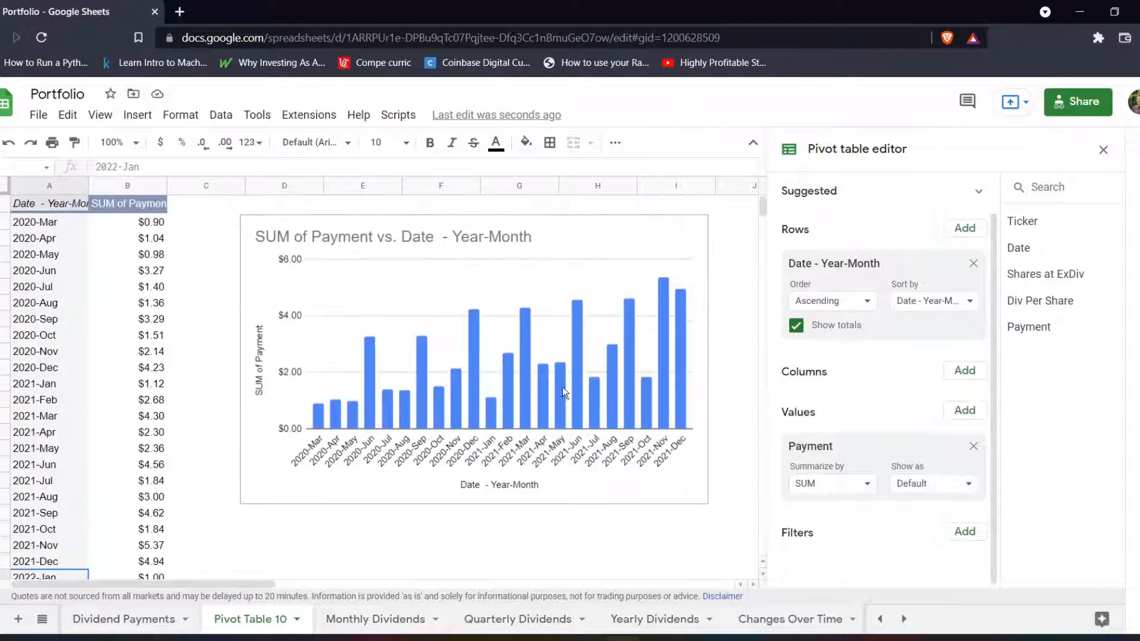
Move the chart closer to the pivot table and close the pivot table editor.
{"action": "left_click", "coordinate": [556, 252]}
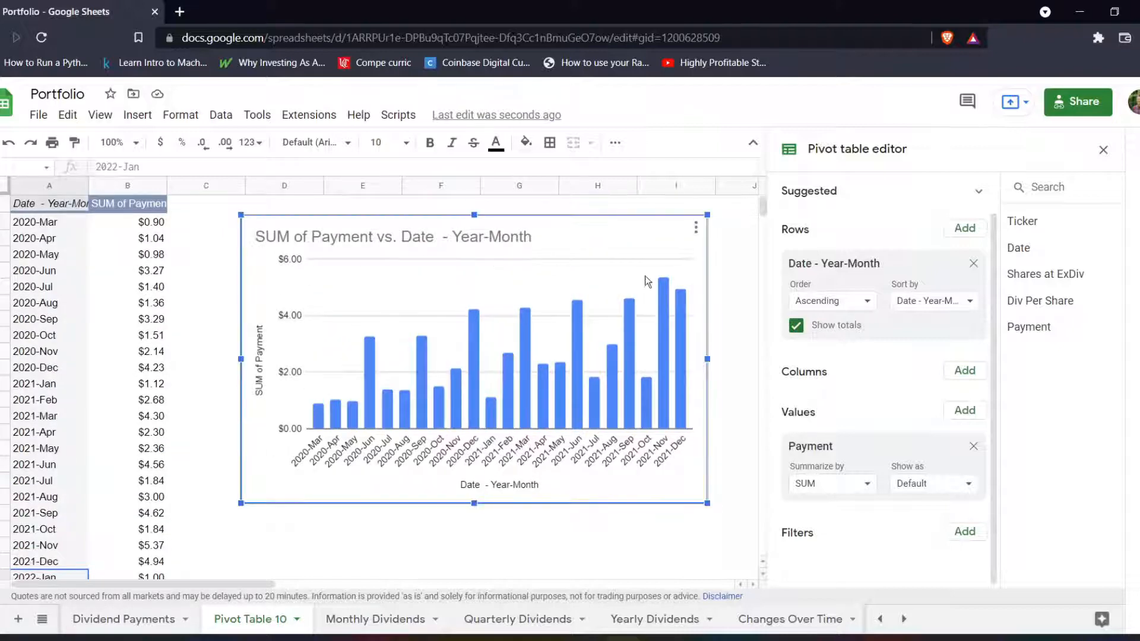
{"action": "left_click_drag", "start_coordinate": [623, 236], "coordinate": [569, 238]}
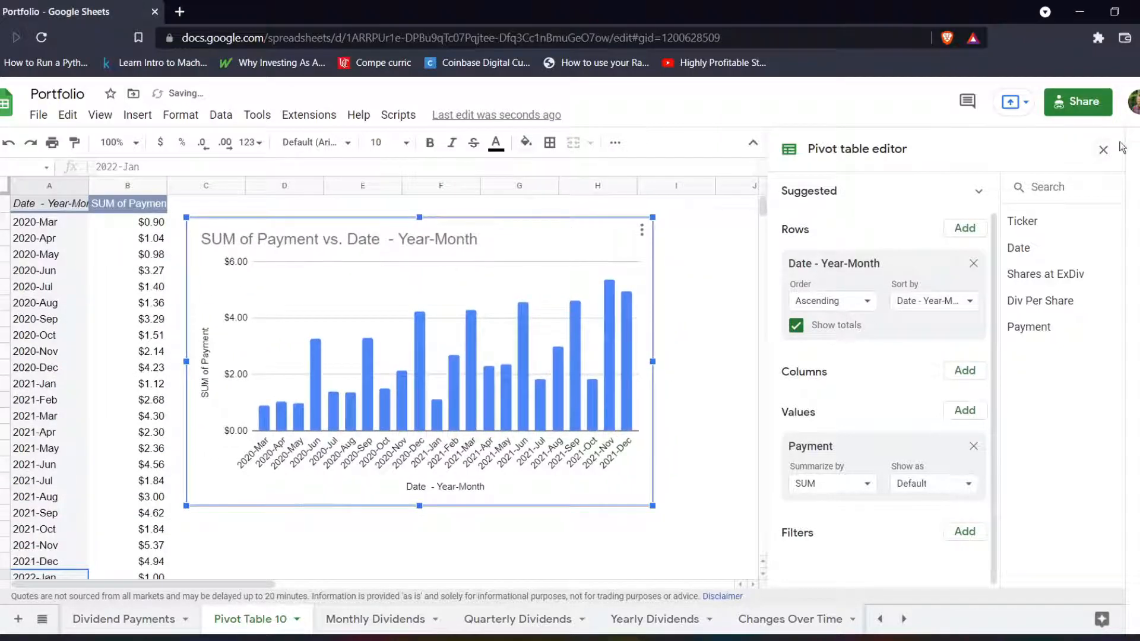
{"action": "left_click", "coordinate": [1104, 150]}
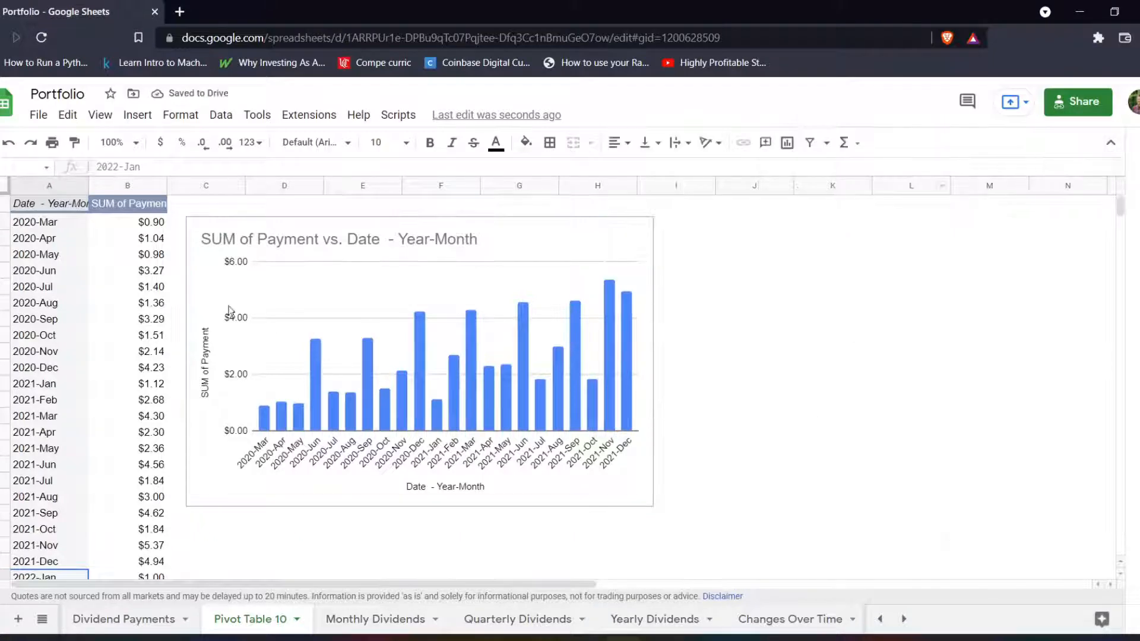
Enter the formula =count(B:B) in cell J1 to count the numeric values in the payment column.
{"action": "scroll", "coordinate": [50, 218], "scroll_direction": "down", "scroll_amount": 2}
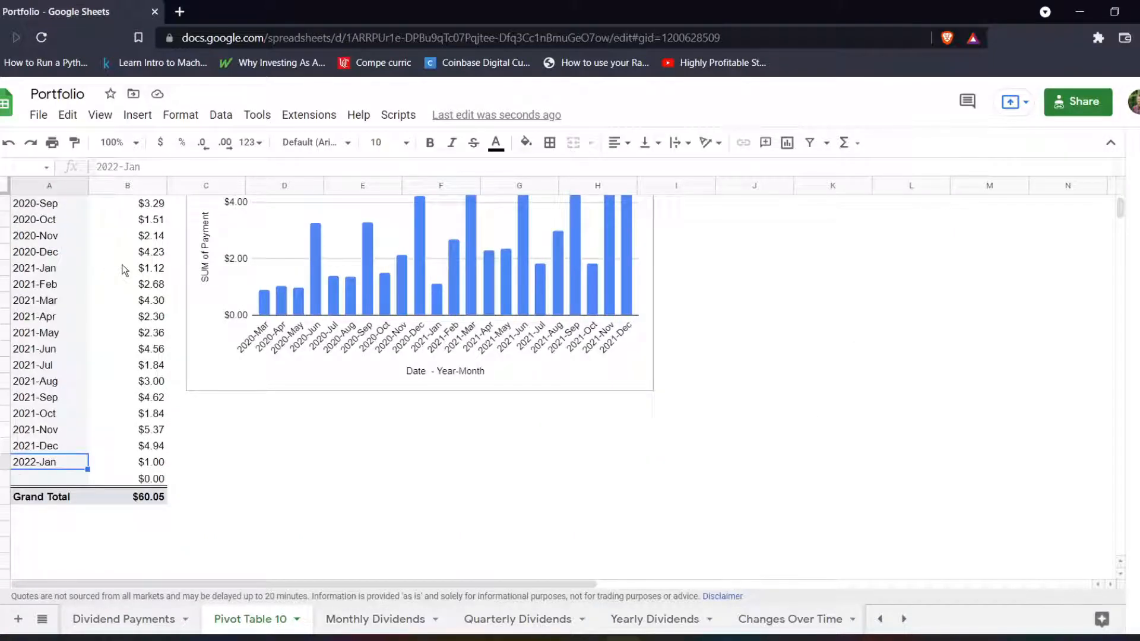
{"action": "scroll", "coordinate": [48, 461], "scroll_direction": "up", "scroll_amount": 3}
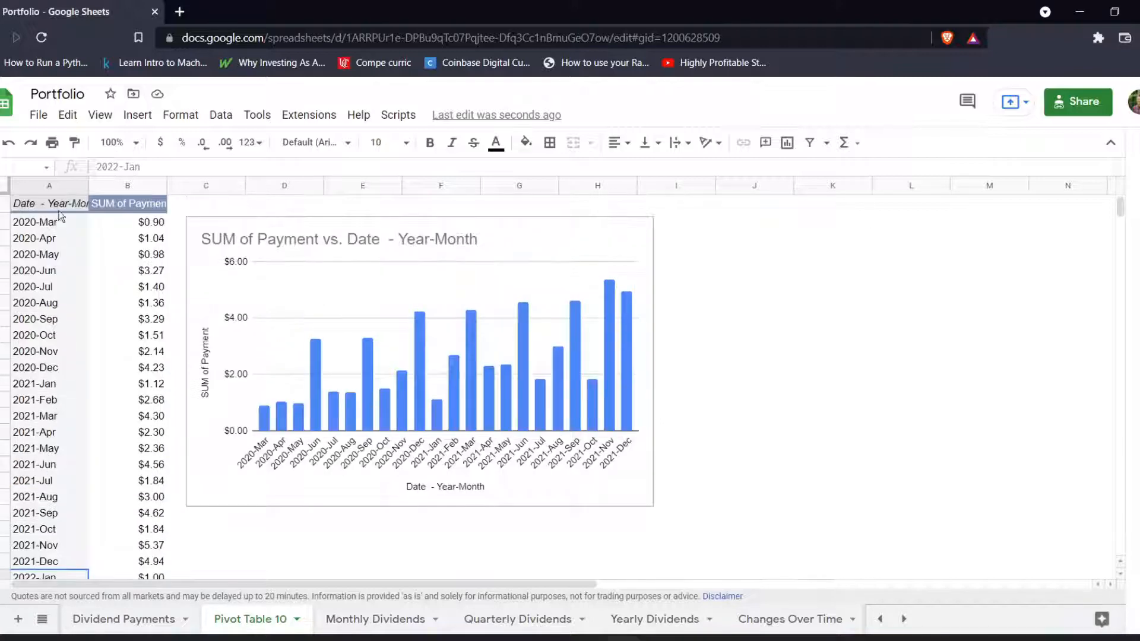
{"action": "left_click", "coordinate": [759, 207]}
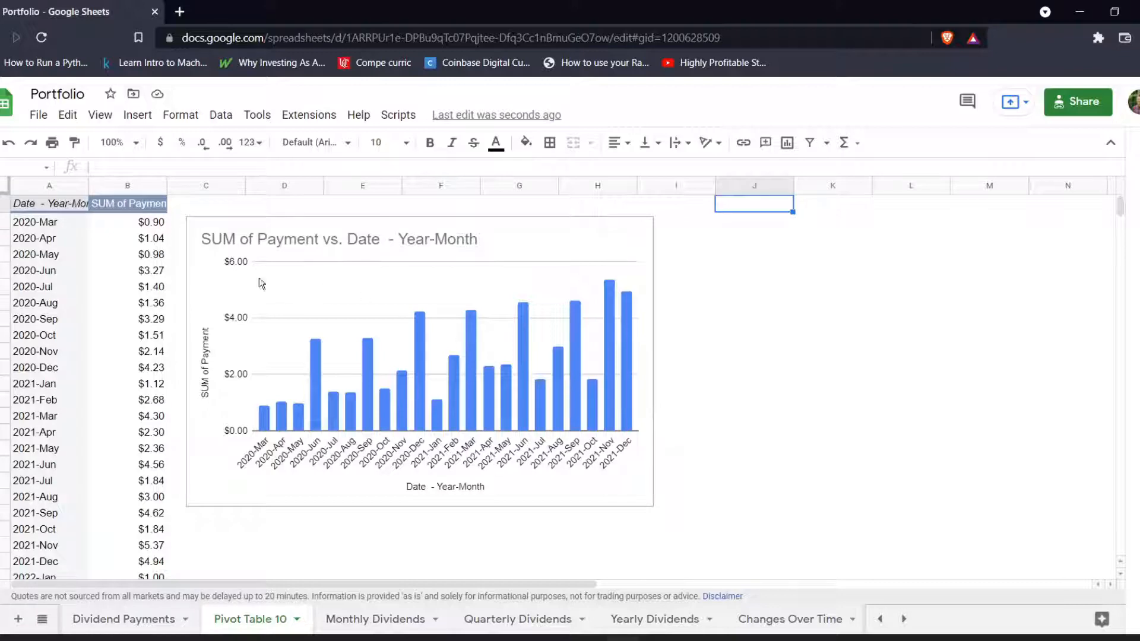
{"action": "scroll", "coordinate": [133, 226], "scroll_direction": "down", "scroll_amount": 3}
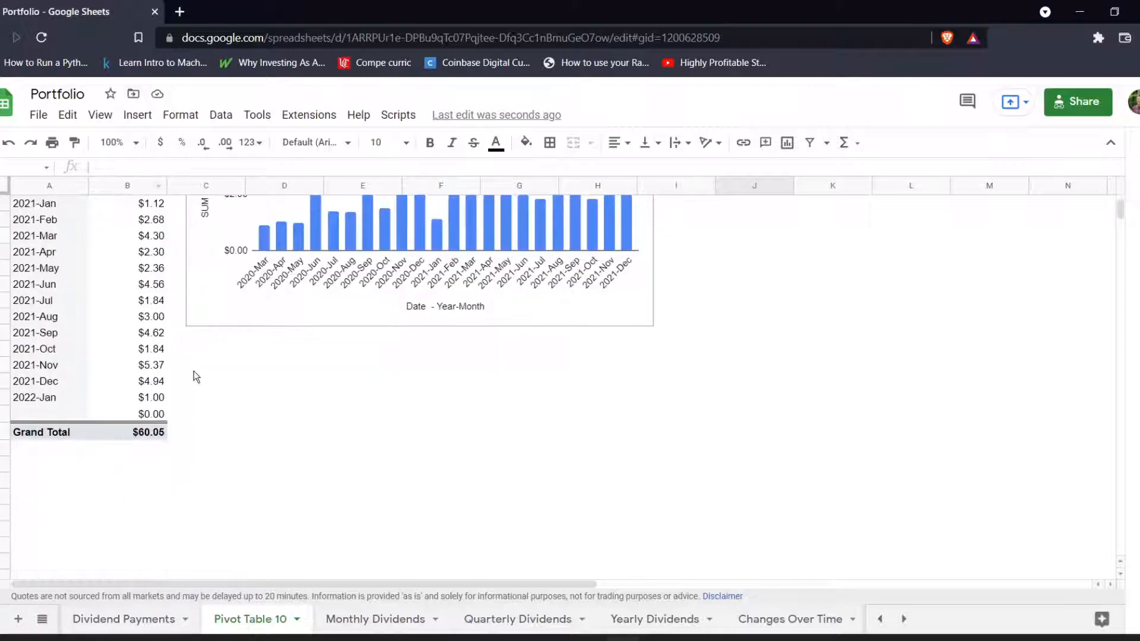
{"action": "scroll", "coordinate": [194, 374], "scroll_direction": "up", "scroll_amount": 3}
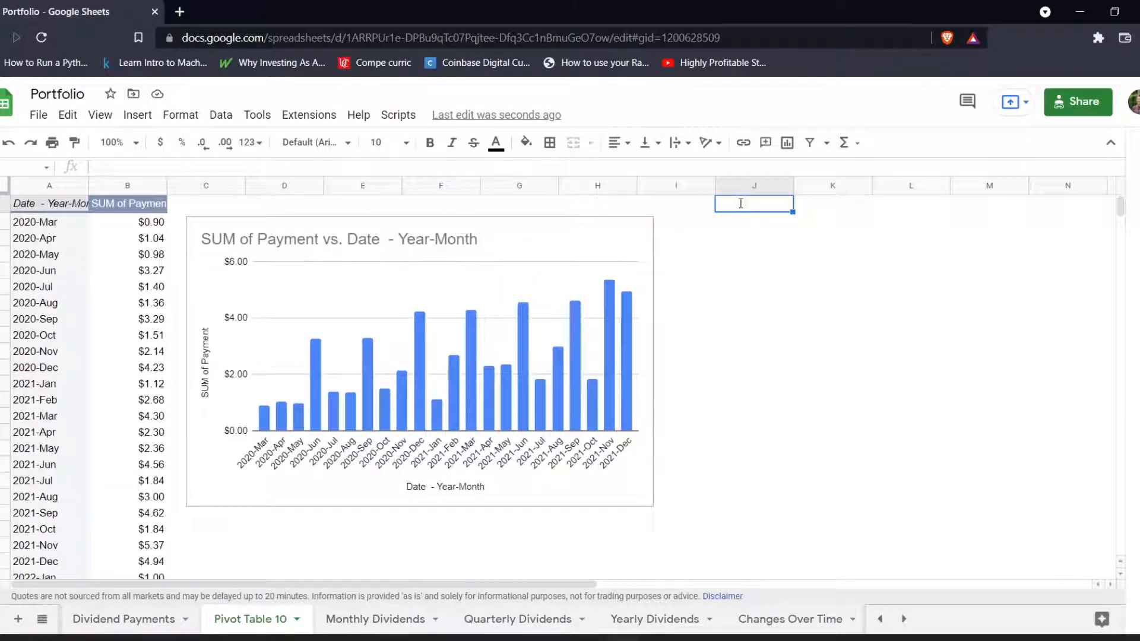
{"action": "type", "text": "=count"}
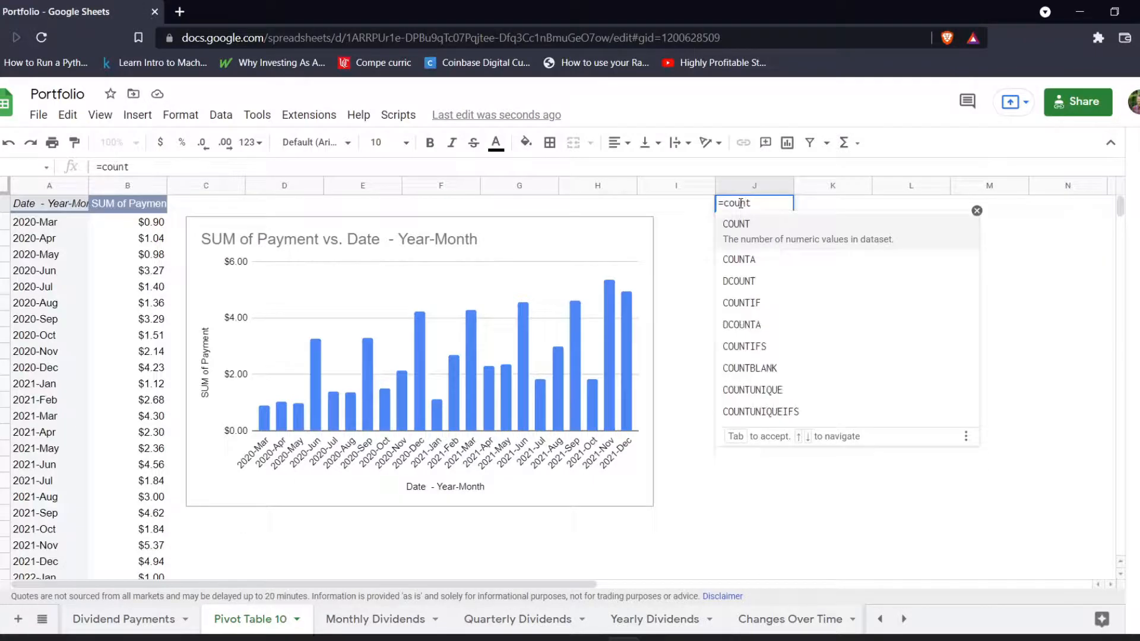
{"action": "type", "text": "("}
{"action": "type", "text": "b2"}
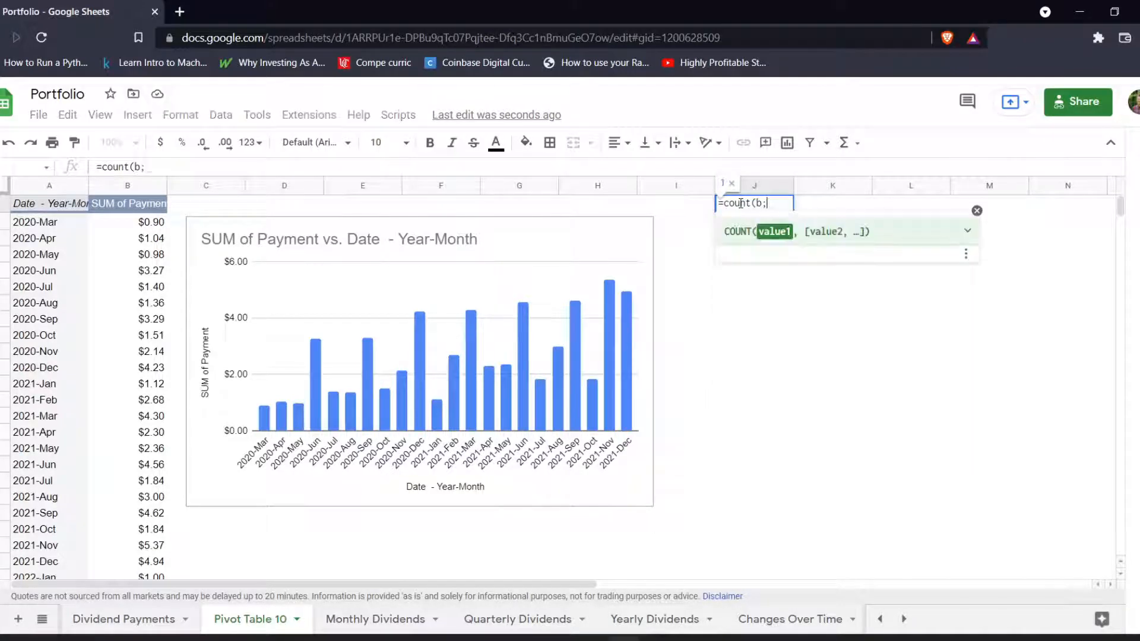
{"action": "key", "text": "BackSpace"}
{"action": "key", "text": "BackSpace"}
{"action": "type", "text": "B:B"}
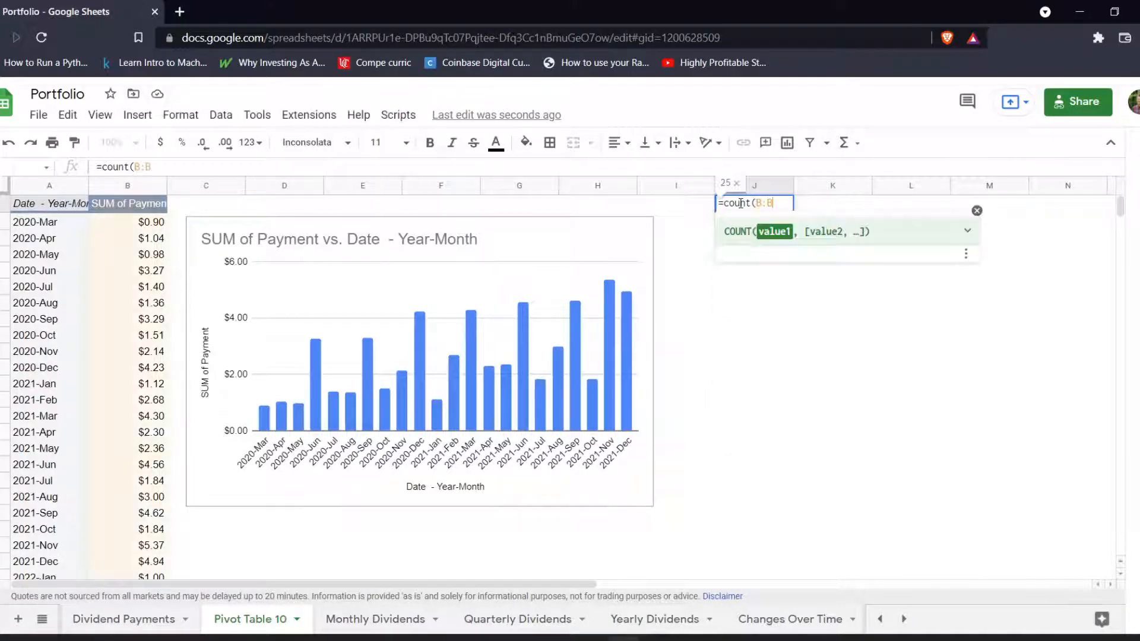
{"action": "key", "text": "Return"}
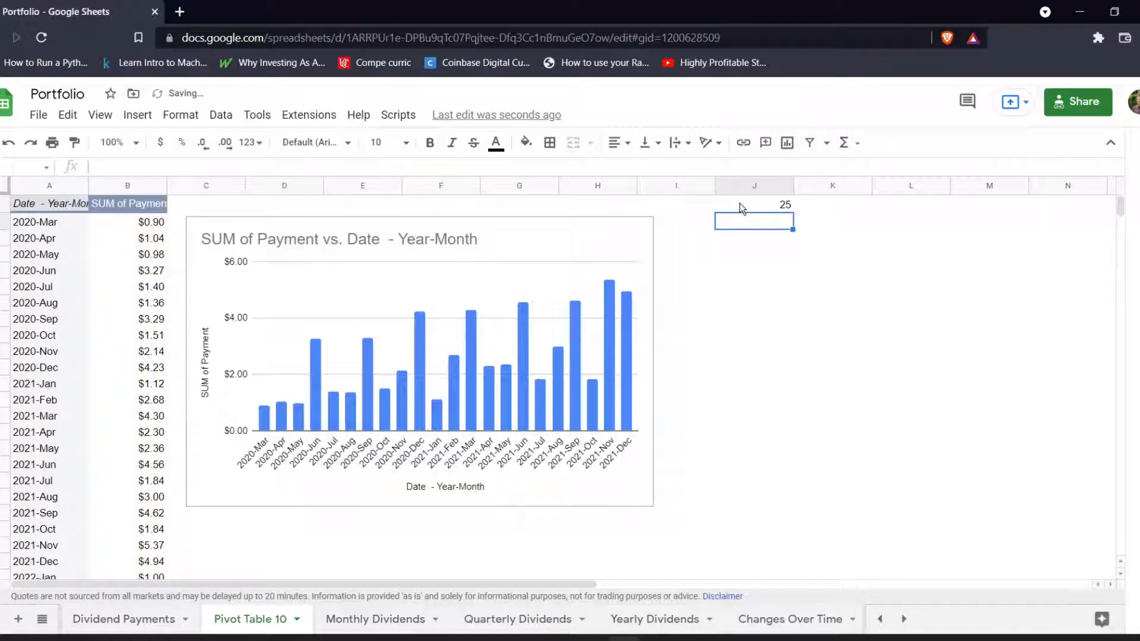
Change the formula in J1 to =count(B:B)-1 to leave the Grand Total row out of the count.
{"action": "left_click", "coordinate": [743, 205]}
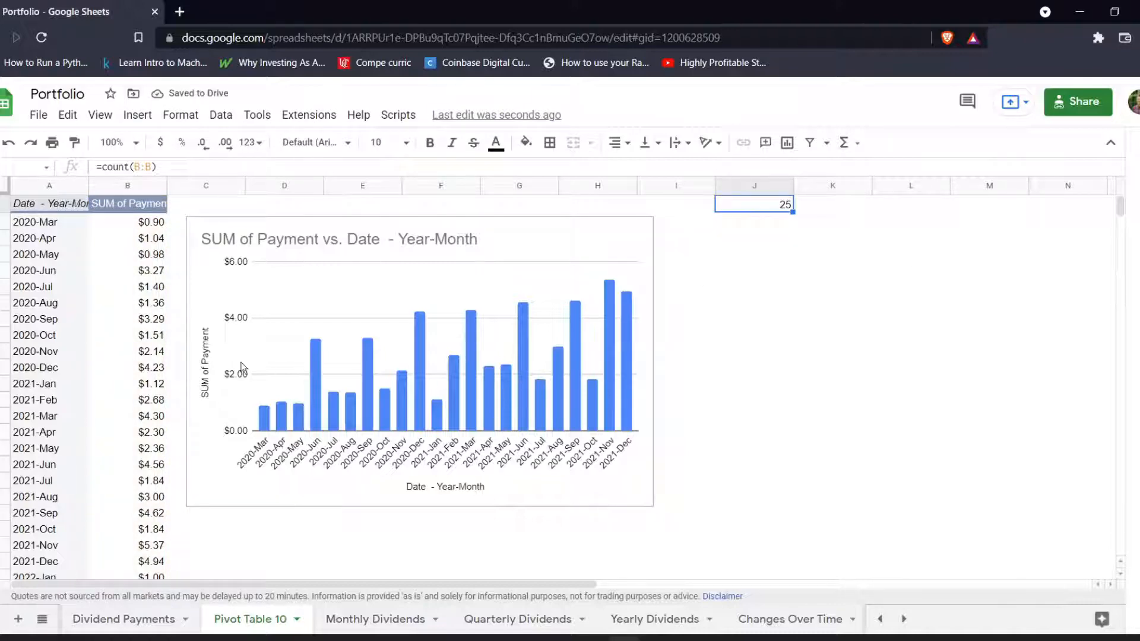
{"action": "scroll", "coordinate": [208, 366], "scroll_direction": "down", "scroll_amount": 3}
{"action": "left_click", "coordinate": [155, 415]}
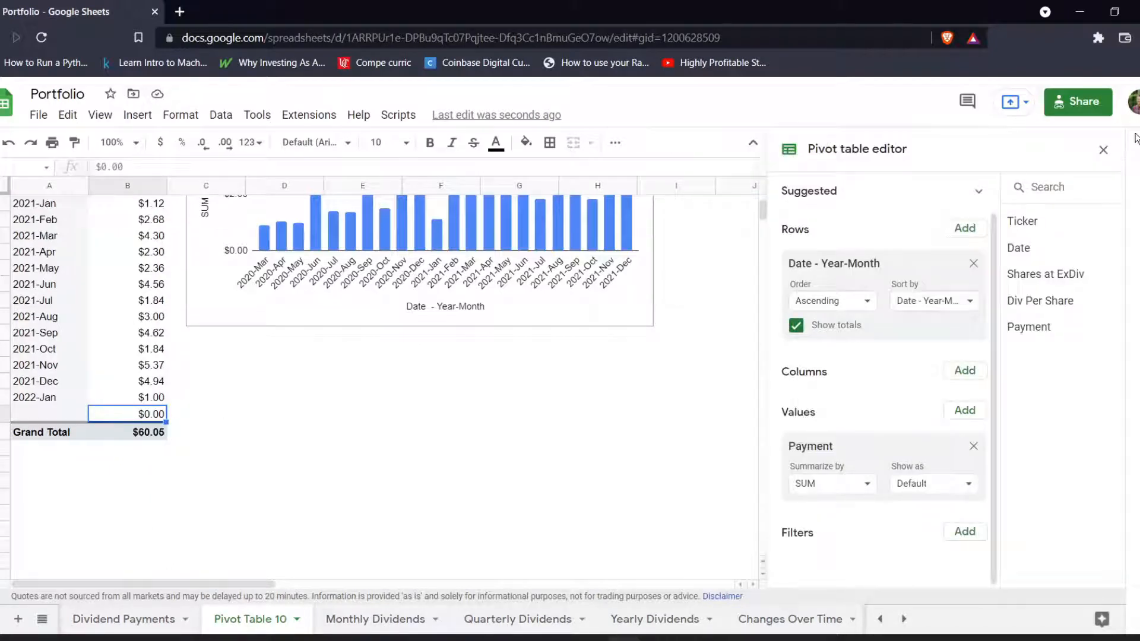
{"action": "left_click", "coordinate": [1103, 150]}
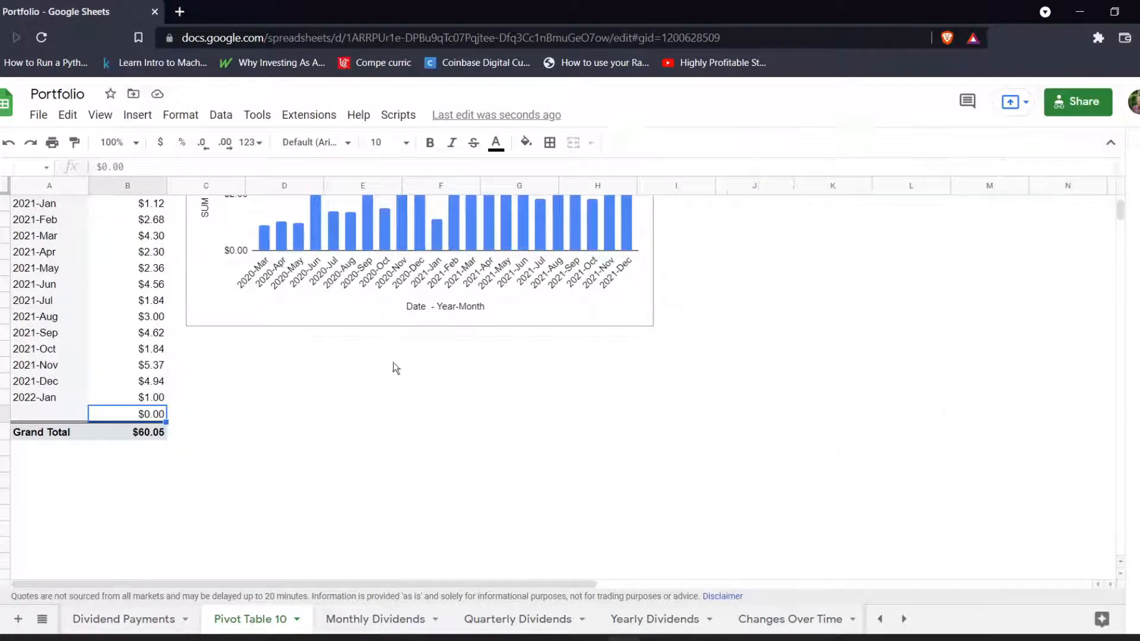
{"action": "left_click", "coordinate": [148, 435]}
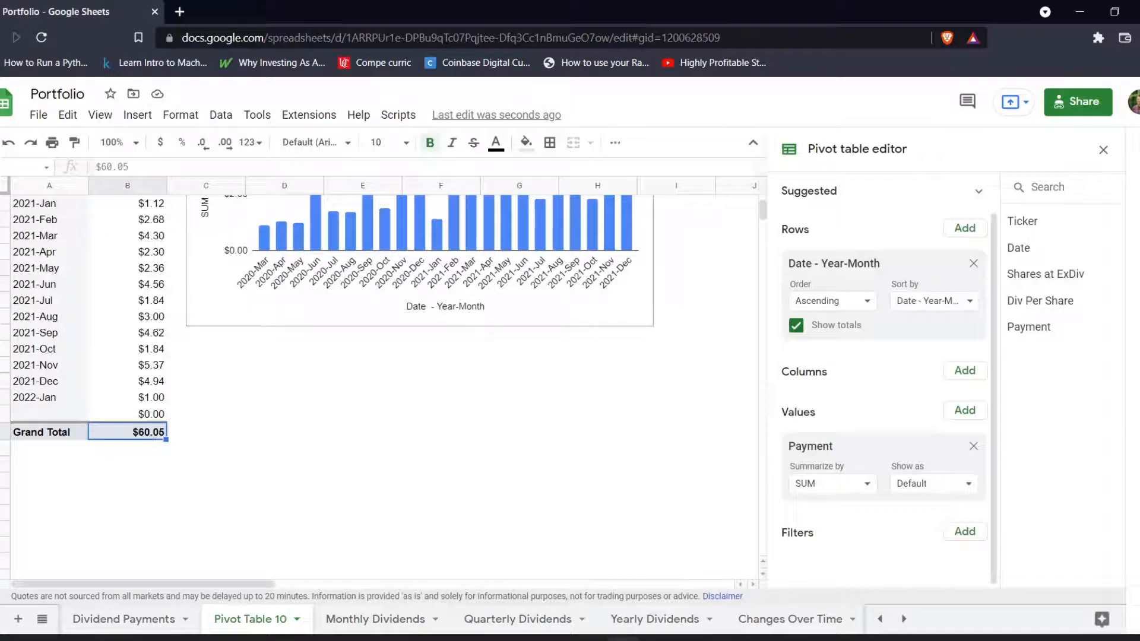
{"action": "left_click", "coordinate": [1103, 150]}
{"action": "scroll", "coordinate": [756, 324], "scroll_direction": "up", "scroll_amount": 5}
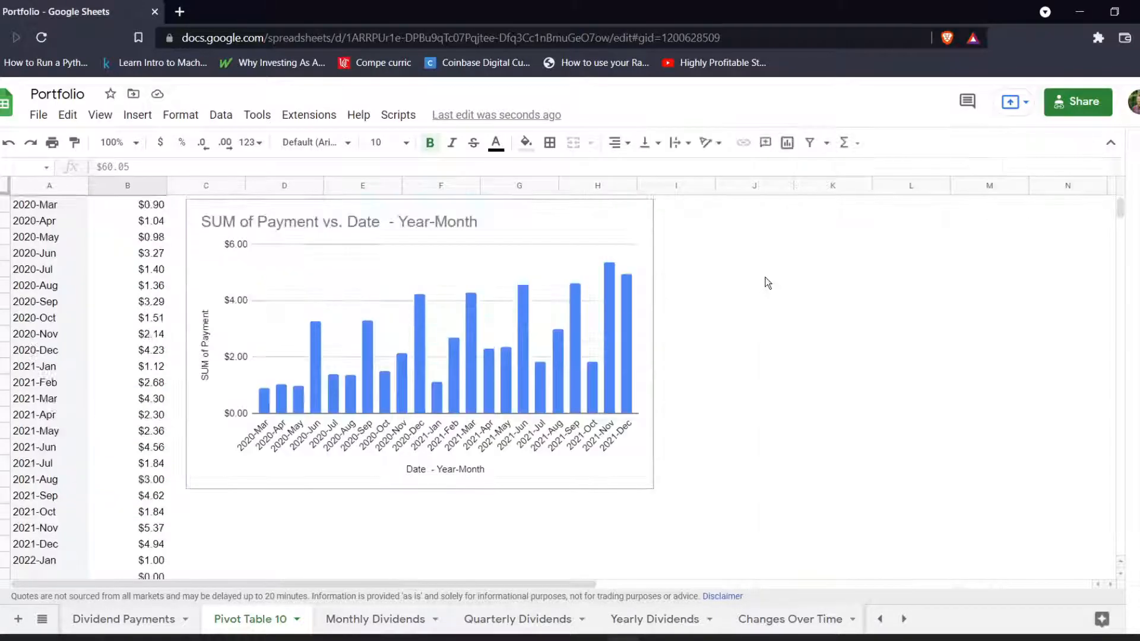
{"action": "left_click", "coordinate": [757, 205]}
{"action": "left_click", "coordinate": [177, 168]}
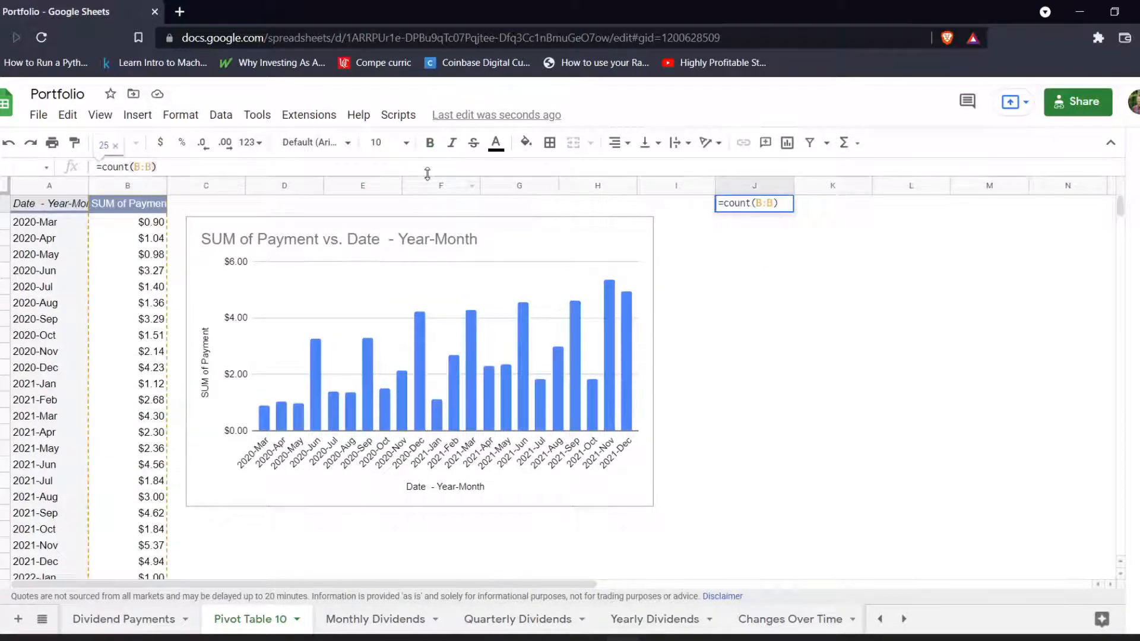
{"action": "type", "text": "-1"}
{"action": "key", "text": "Return"}
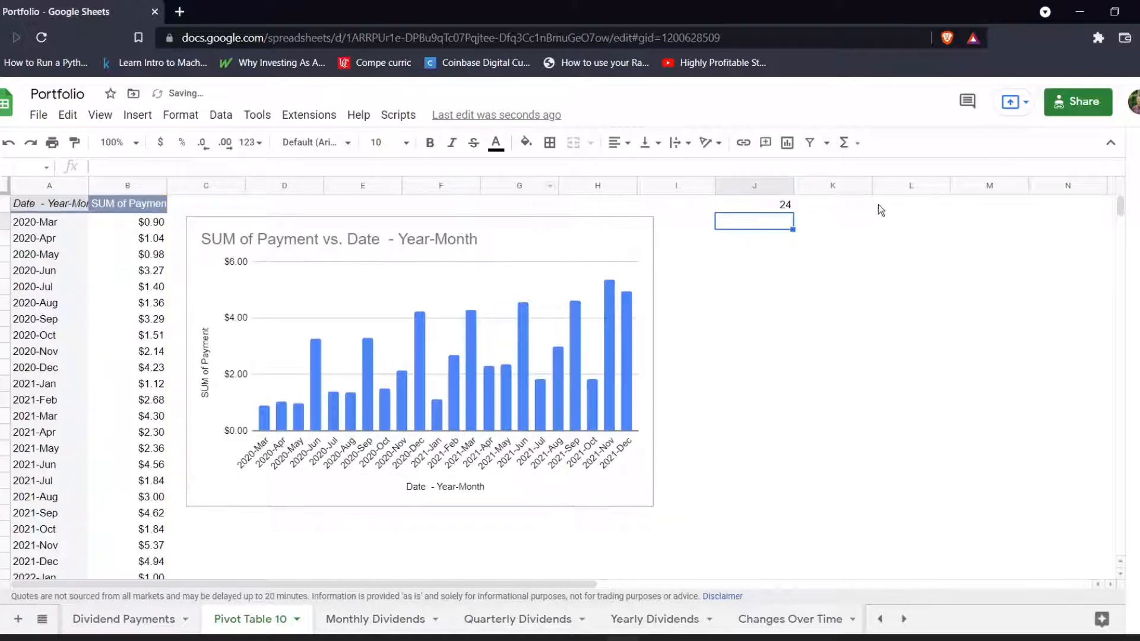
Enter the formula ="A2:B"&J1 in cell K1 to build the range reference from the row count.
{"action": "left_click", "coordinate": [847, 206]}
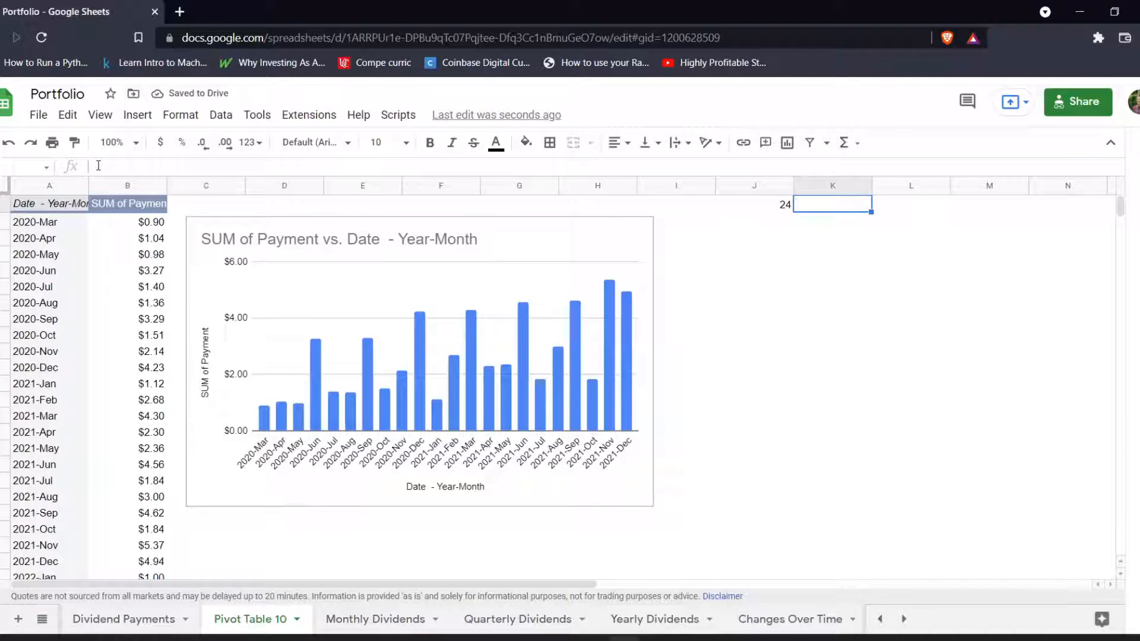
{"action": "left_click", "coordinate": [133, 161]}
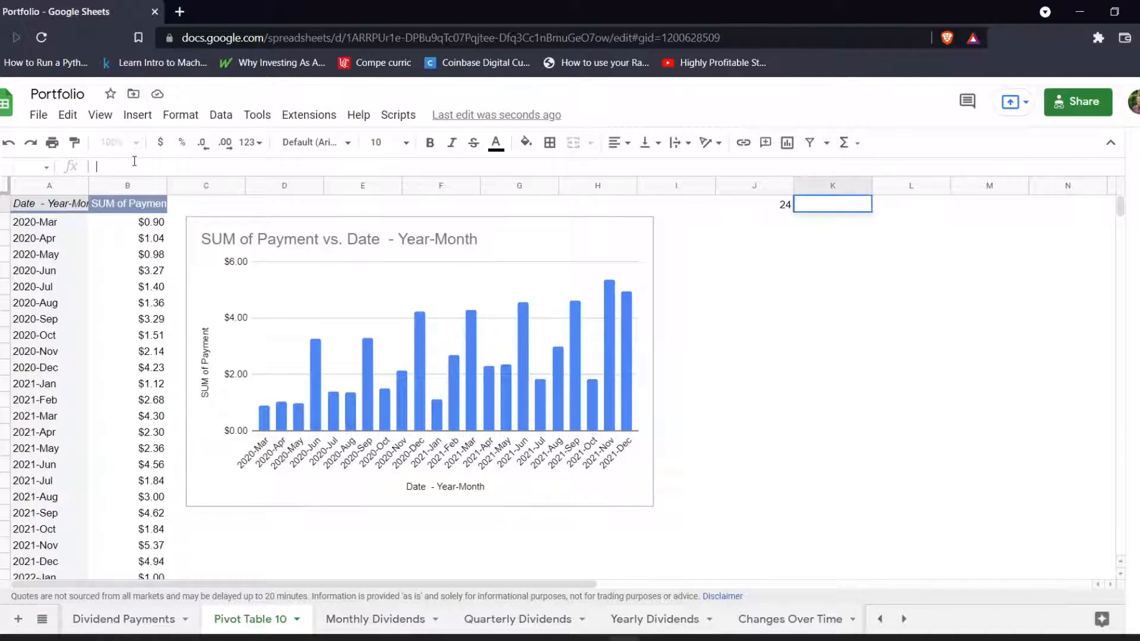
{"action": "type", "text": "=\"A2:B"}
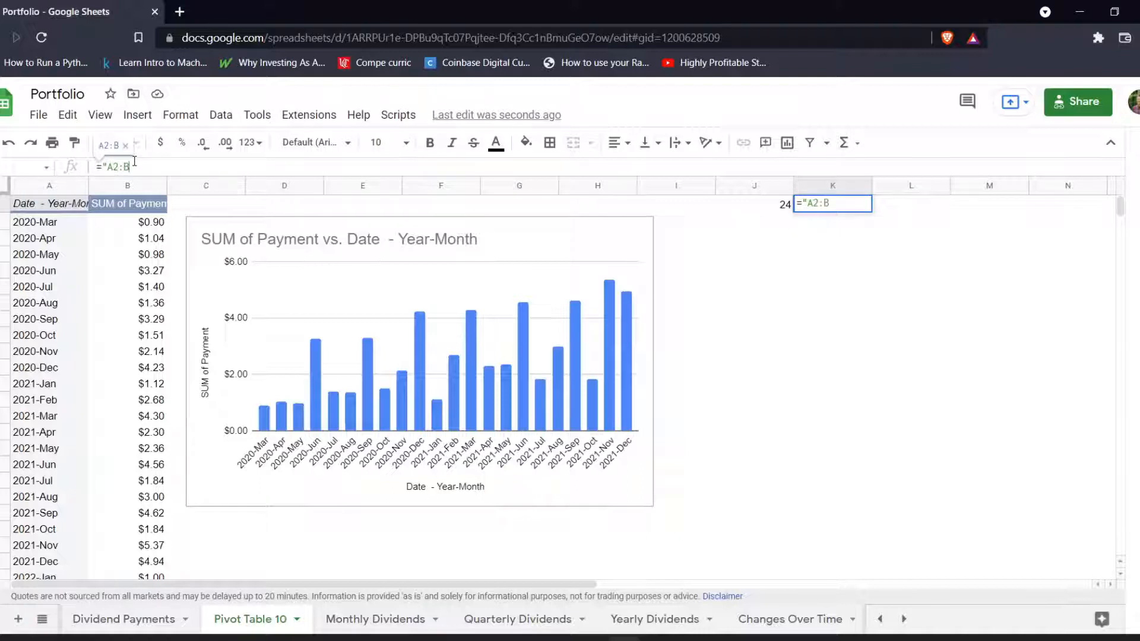
{"action": "type", "text": "\"&"}
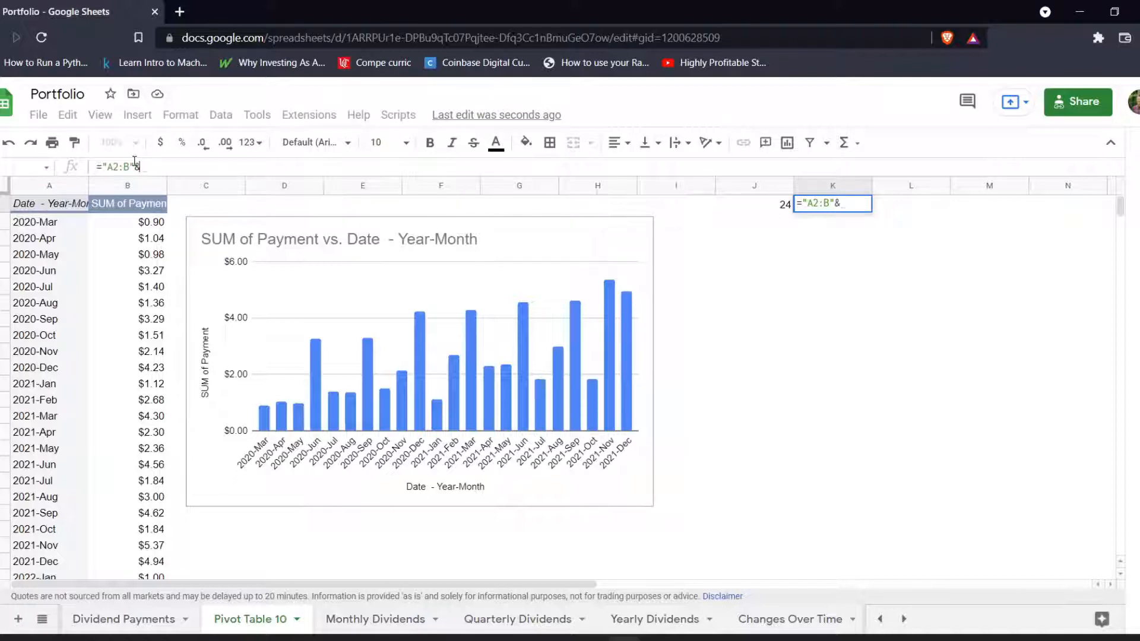
{"action": "left_click", "coordinate": [748, 206]}
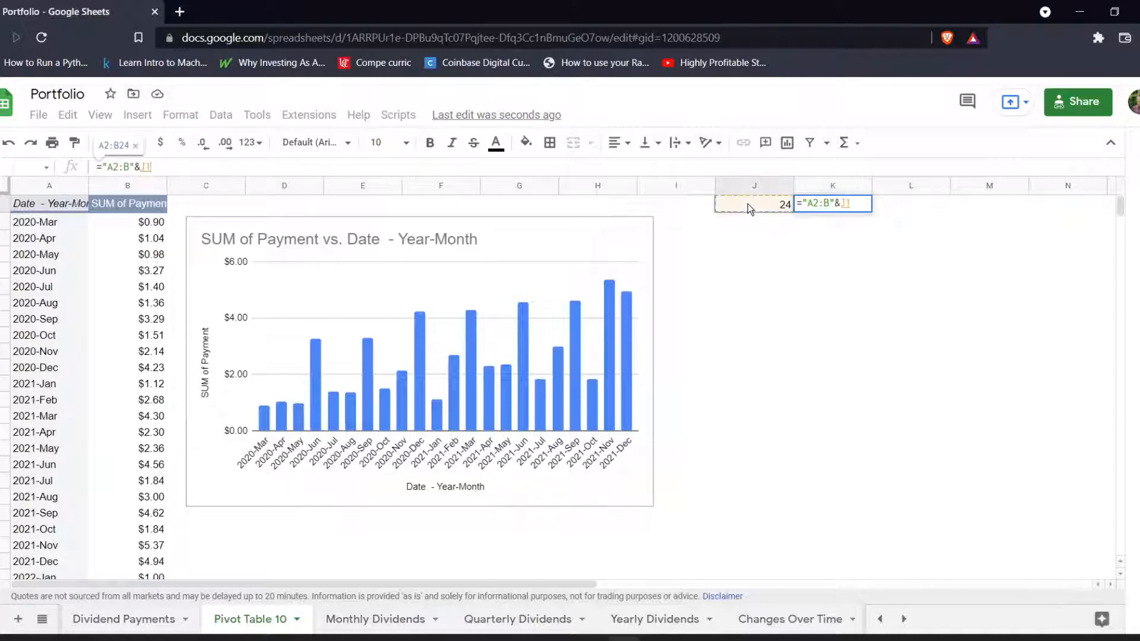
{"action": "key", "text": "Return"}
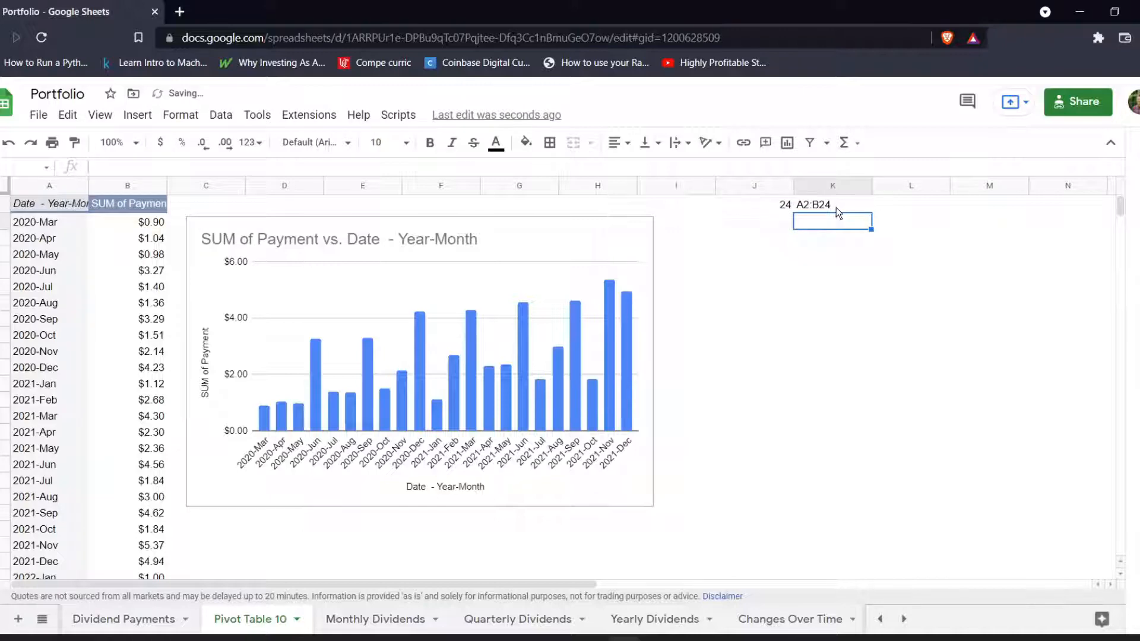
{"action": "scroll", "coordinate": [73, 456], "scroll_direction": "down", "scroll_amount": 2}
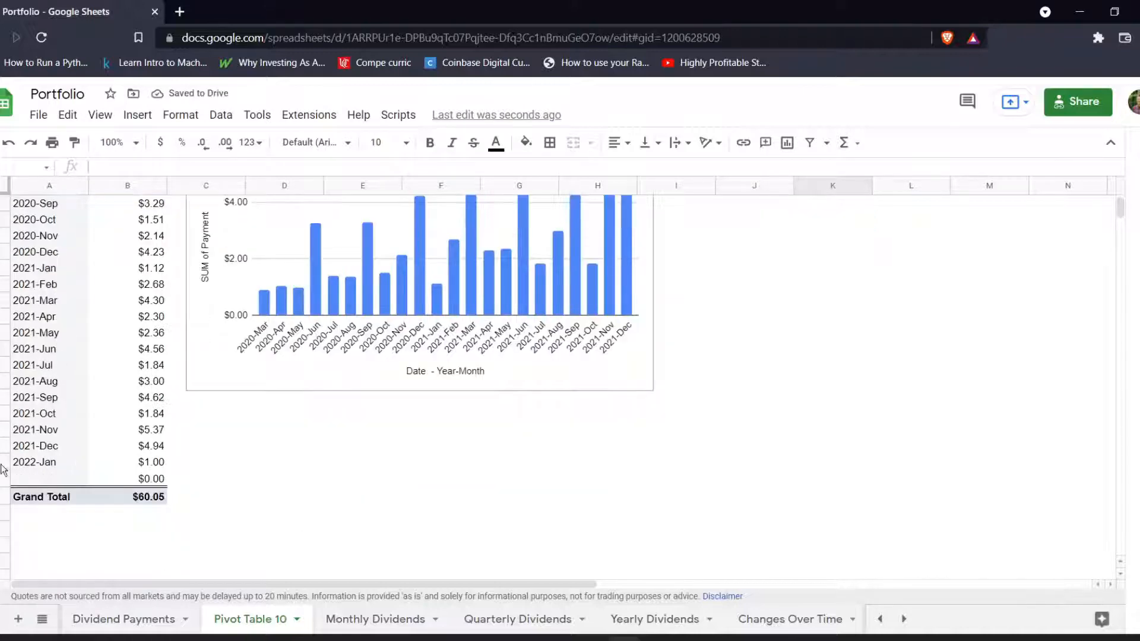
{"action": "scroll", "coordinate": [447, 376], "scroll_direction": "up", "scroll_amount": 2}
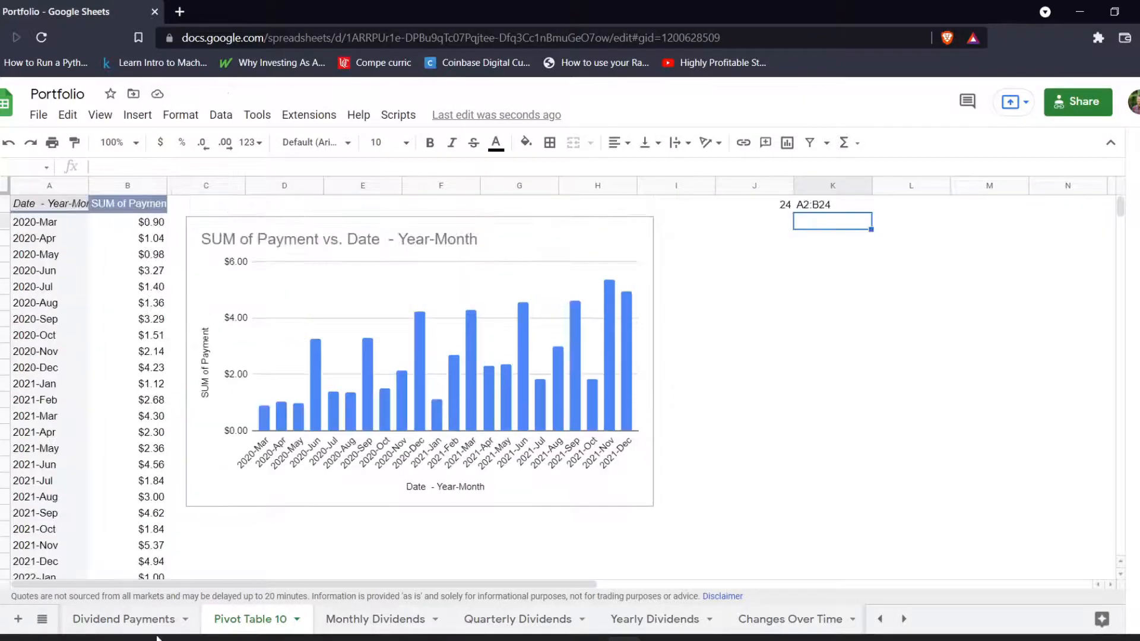
Clear the 1/5/2022 payment entry from Dividend Payments and check the helper formulas in J1 and K1 on Pivot Table 10.
{"action": "left_click", "coordinate": [145, 621]}
{"action": "scroll", "coordinate": [136, 421], "scroll_direction": "down", "scroll_amount": 1}
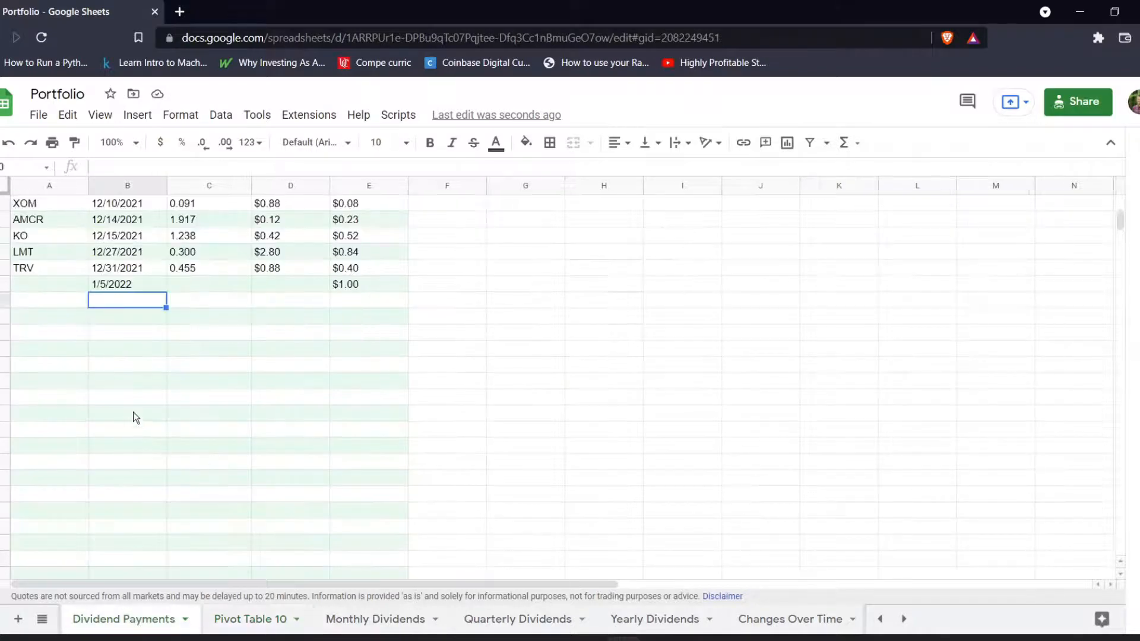
{"action": "left_click_drag", "start_coordinate": [118, 282], "coordinate": [361, 288]}
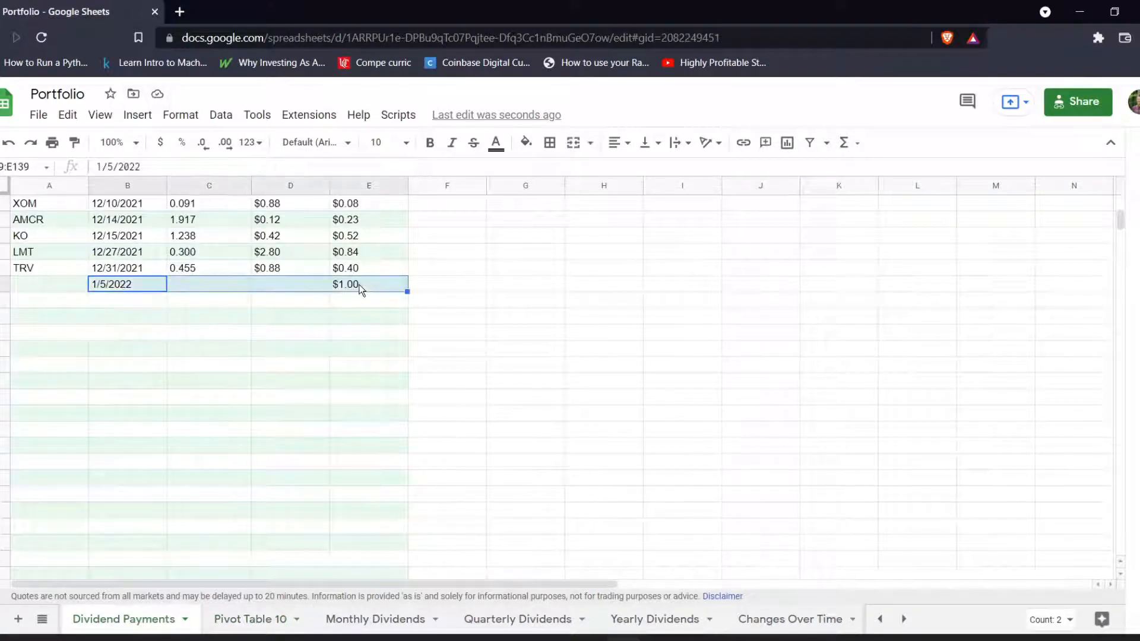
{"action": "left_click", "coordinate": [261, 620]}
{"action": "scroll", "coordinate": [677, 402], "scroll_direction": "down", "scroll_amount": 2}
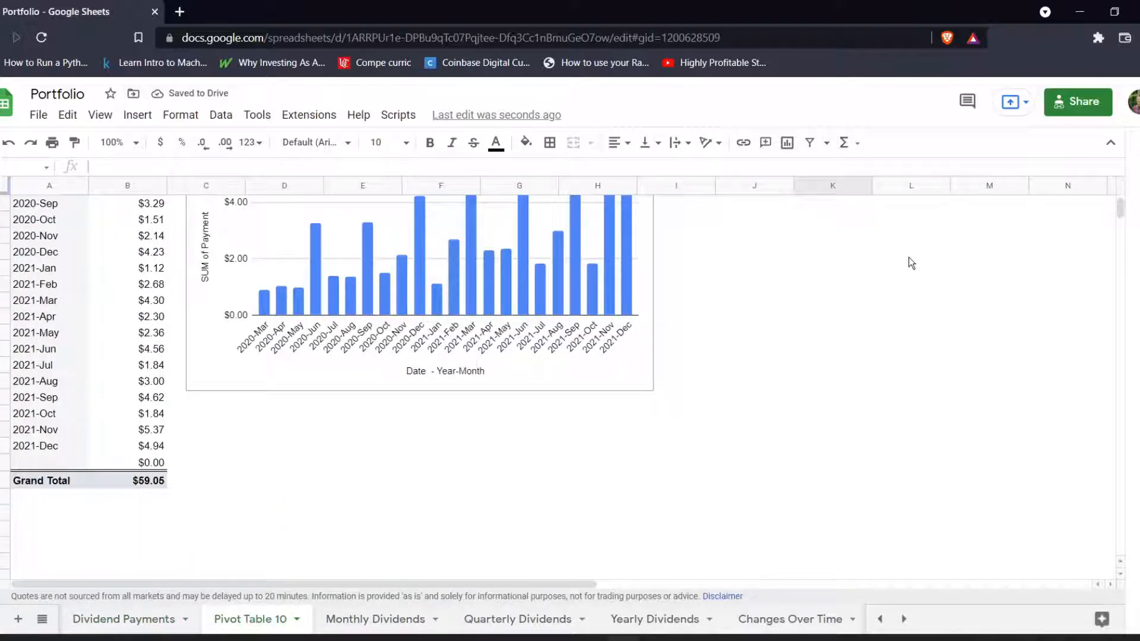
{"action": "scroll", "coordinate": [909, 257], "scroll_direction": "up", "scroll_amount": 2}
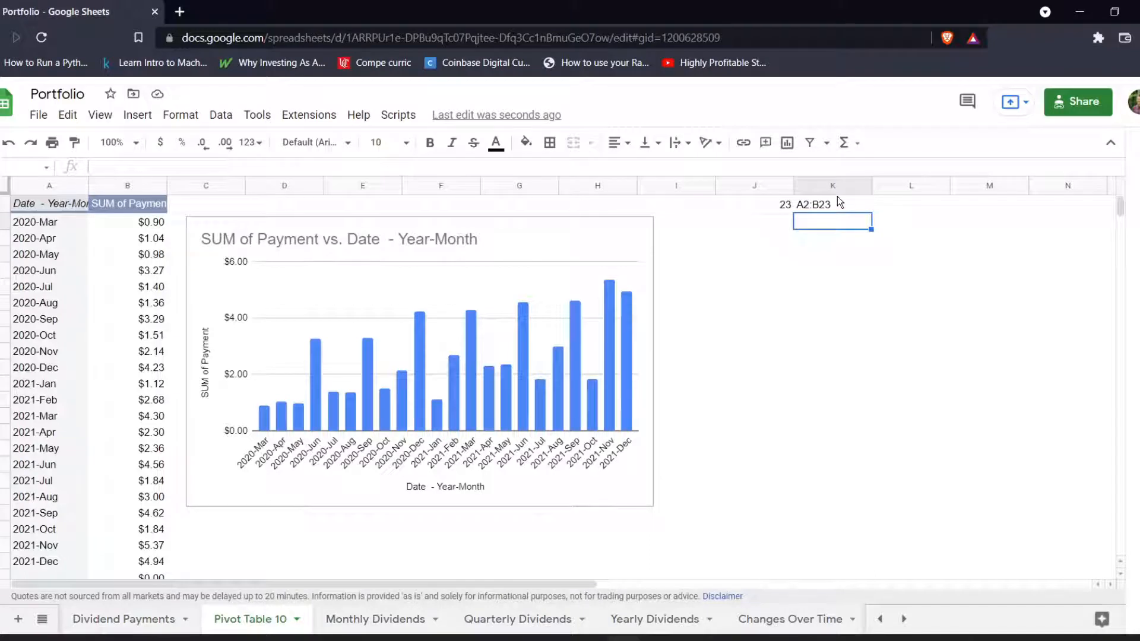
Enter the formula =indirect(K1) in cell J3 to list the months and payments from the referenced range.
{"action": "left_click", "coordinate": [752, 238]}
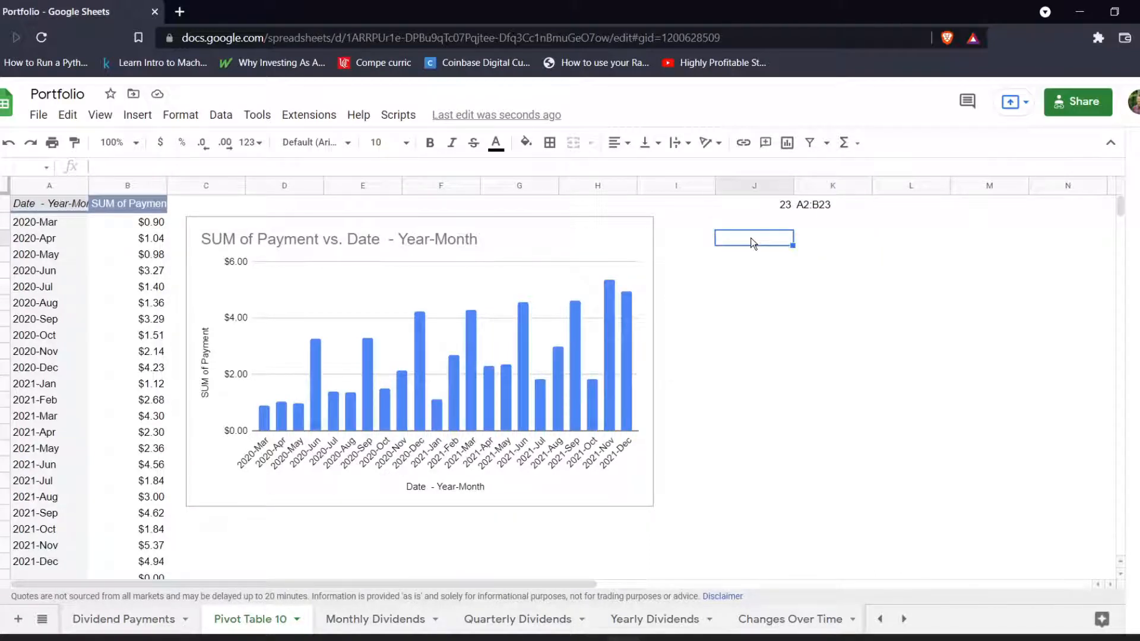
{"action": "type", "text": "=indir"}
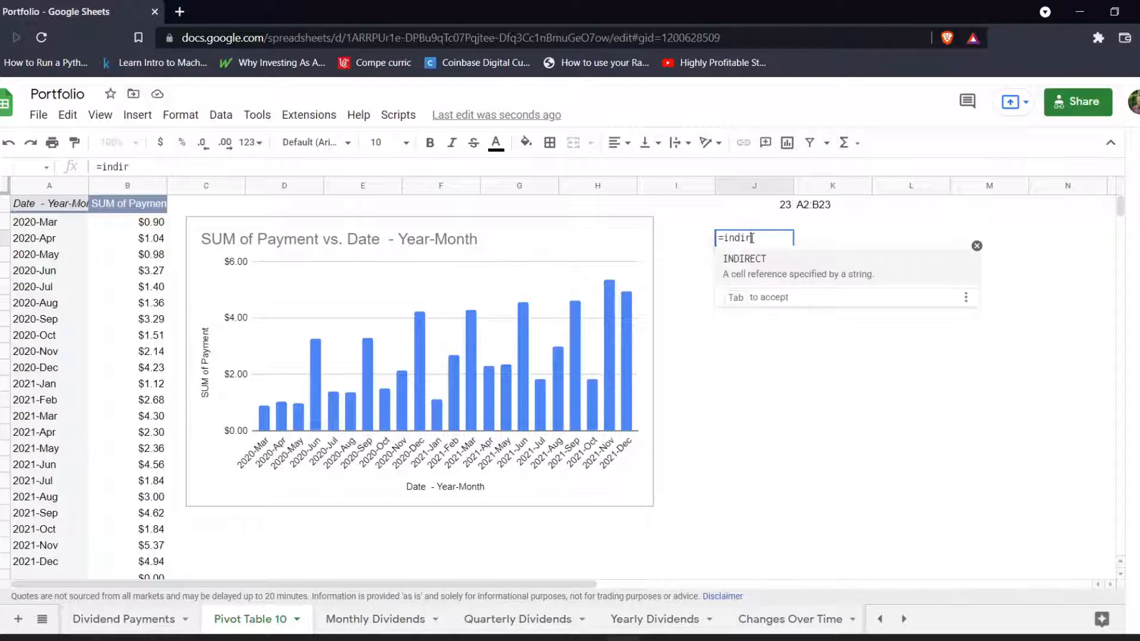
{"action": "type", "text": "ect("}
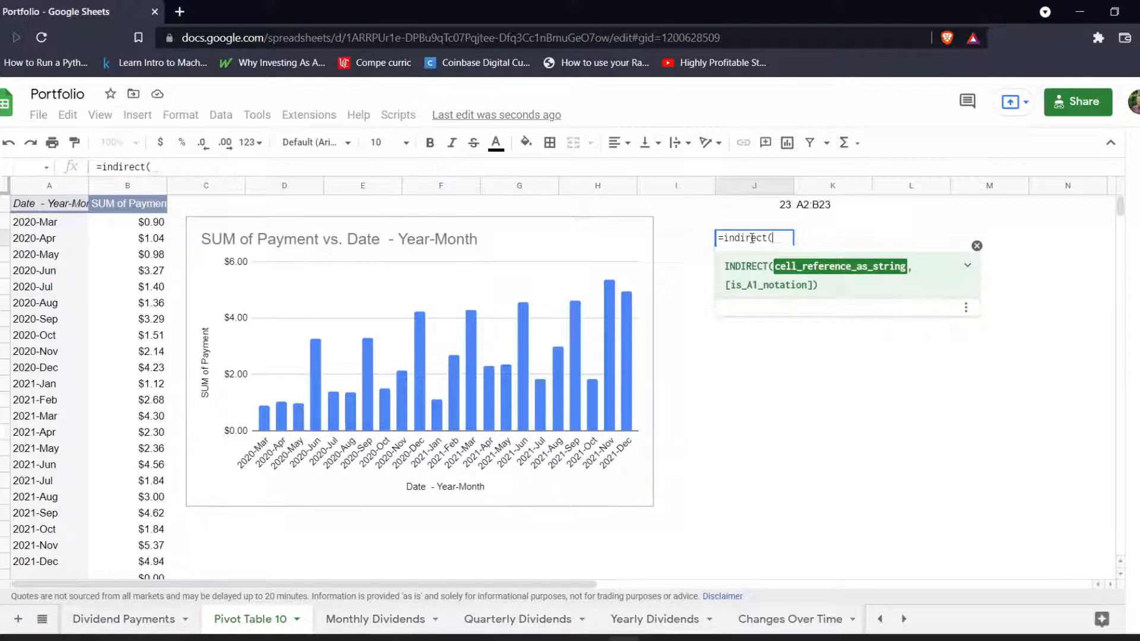
{"action": "left_click", "coordinate": [812, 205]}
{"action": "type", "text": ")"}
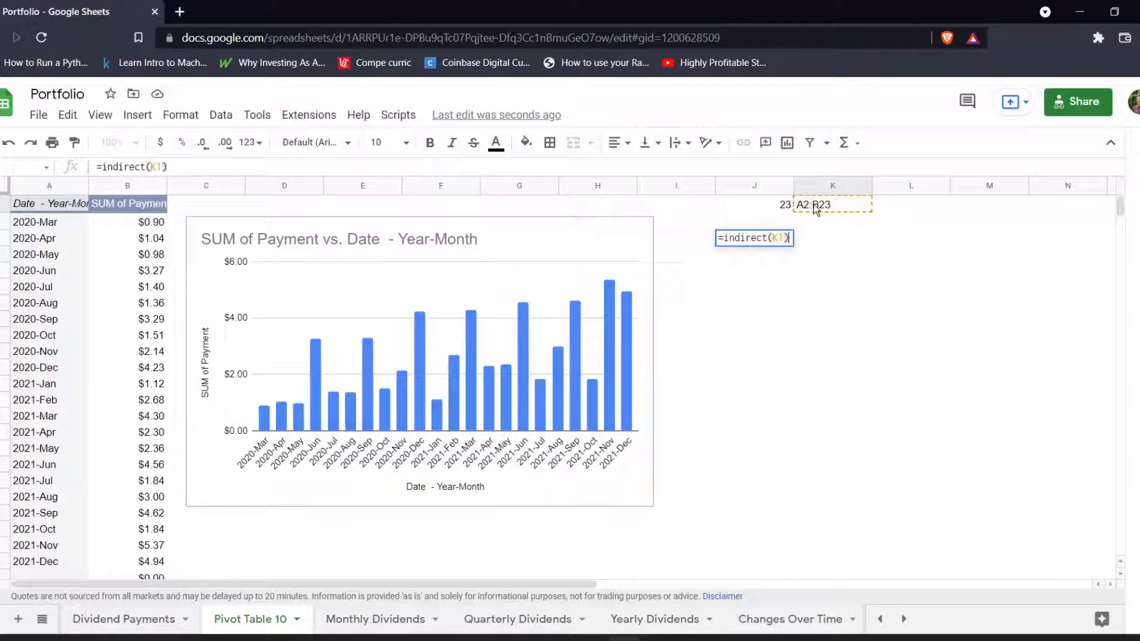
{"action": "key", "text": "Return"}
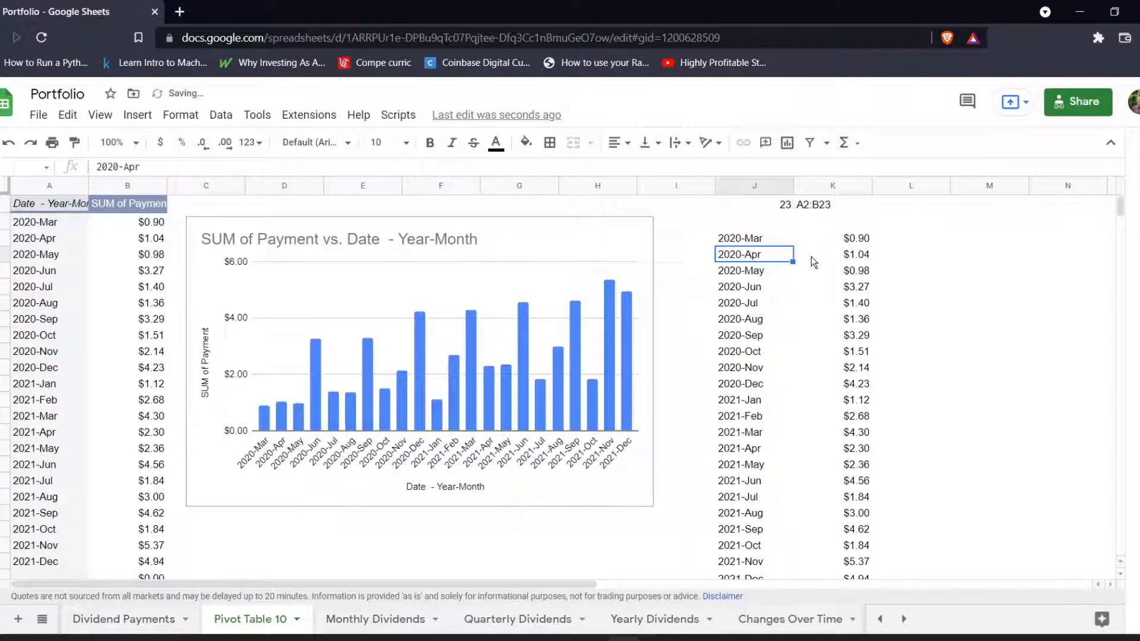
{"action": "scroll", "coordinate": [811, 256], "scroll_direction": "down", "scroll_amount": 2}
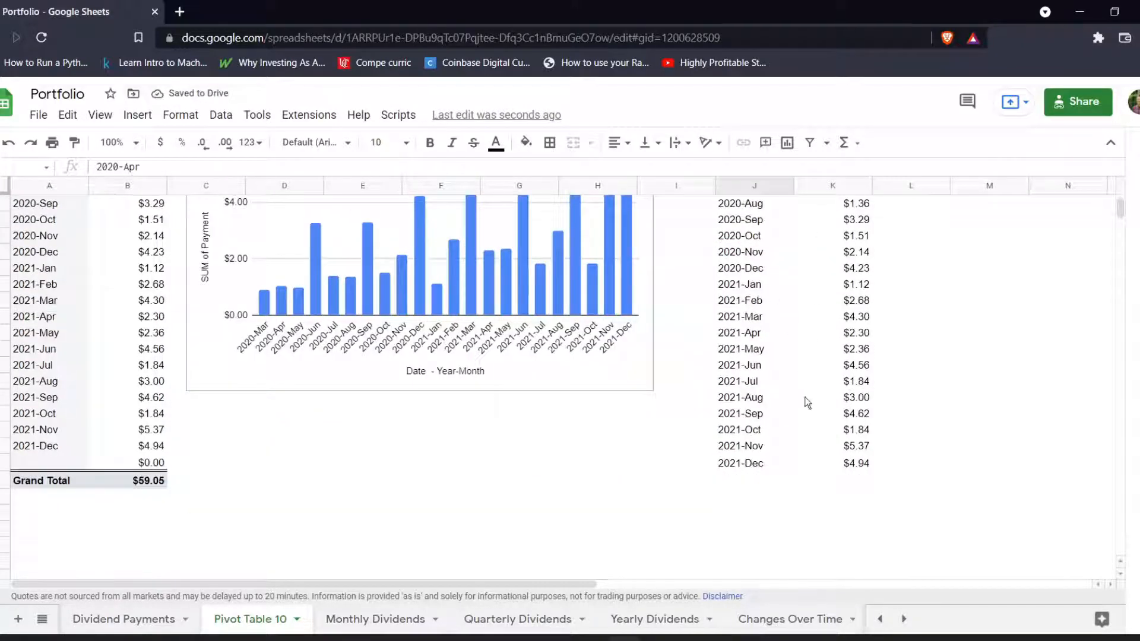
{"action": "scroll", "coordinate": [807, 403], "scroll_direction": "up", "scroll_amount": 3}
{"action": "scroll", "coordinate": [807, 237], "scroll_direction": "down", "scroll_amount": 4}
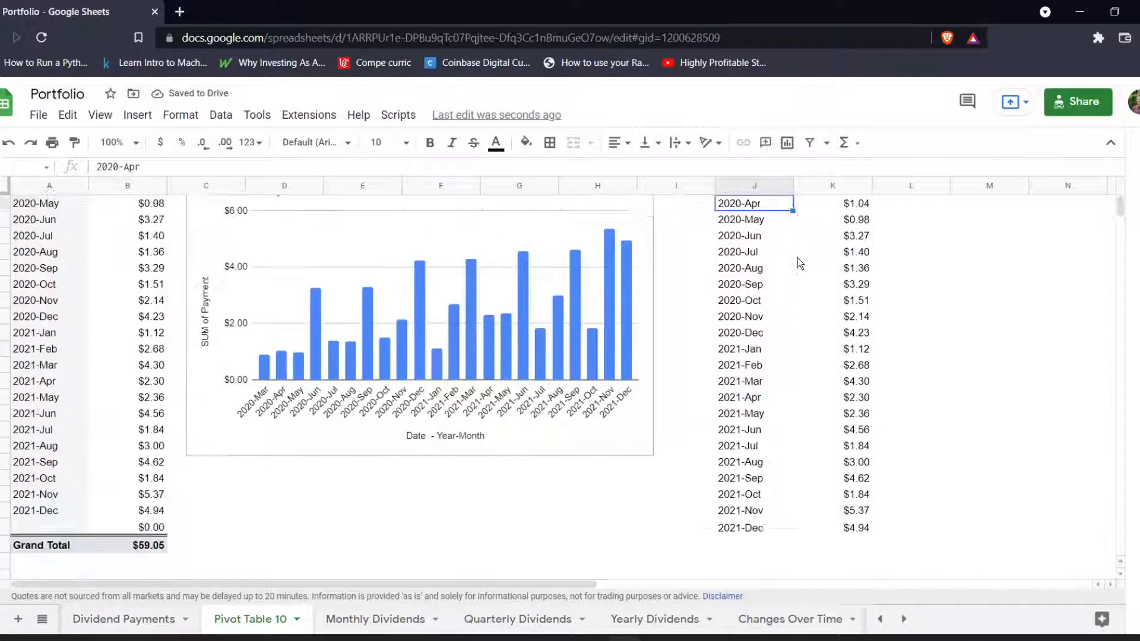
Add a payment dated 1/5/2022 with an amount of 1 in the first empty row of Dividend Payments.
{"action": "left_click", "coordinate": [130, 619]}
{"action": "left_click", "coordinate": [159, 284]}
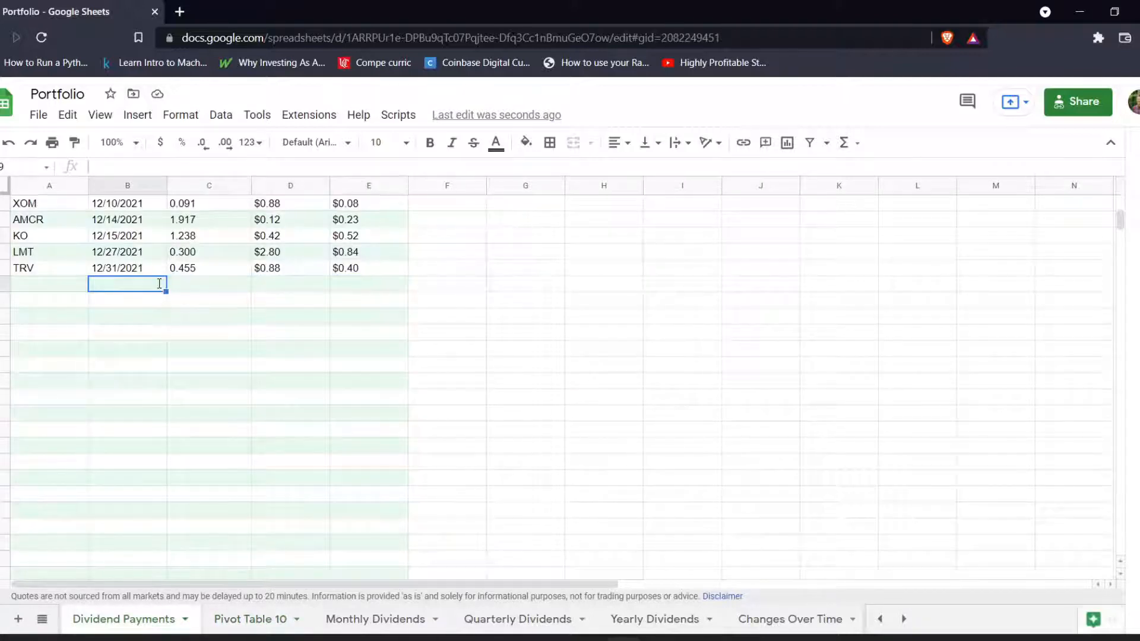
{"action": "type", "text": "1/5/2022"}
{"action": "key", "text": "Tab"}
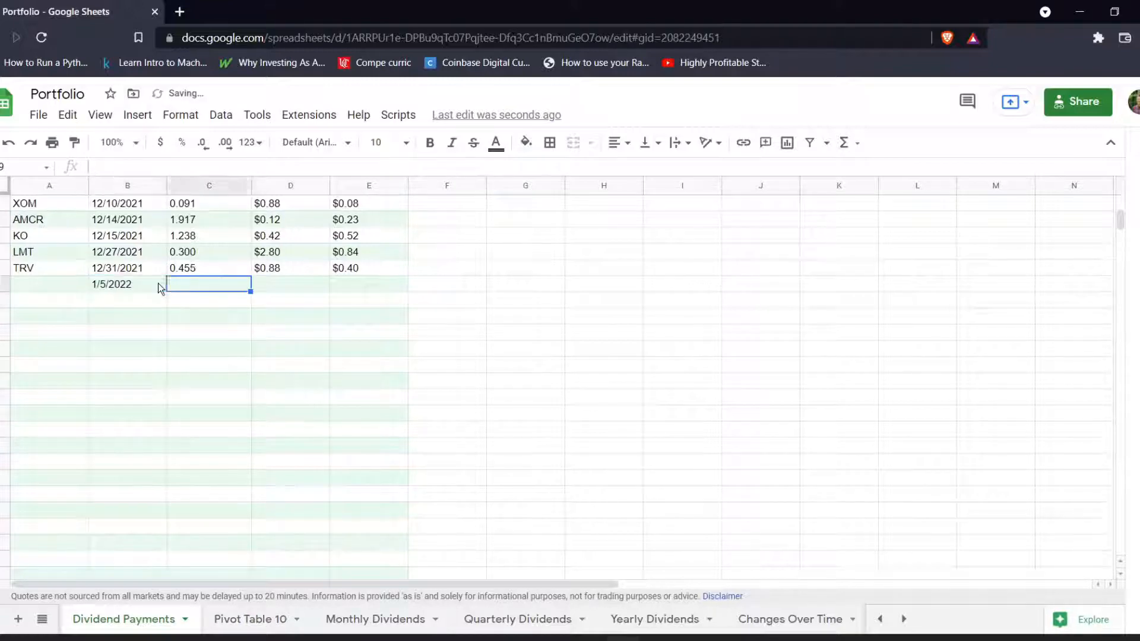
{"action": "key", "text": "Tab"}
{"action": "key", "text": "Tab"}
{"action": "type", "text": "1"}
{"action": "key", "text": "Return"}
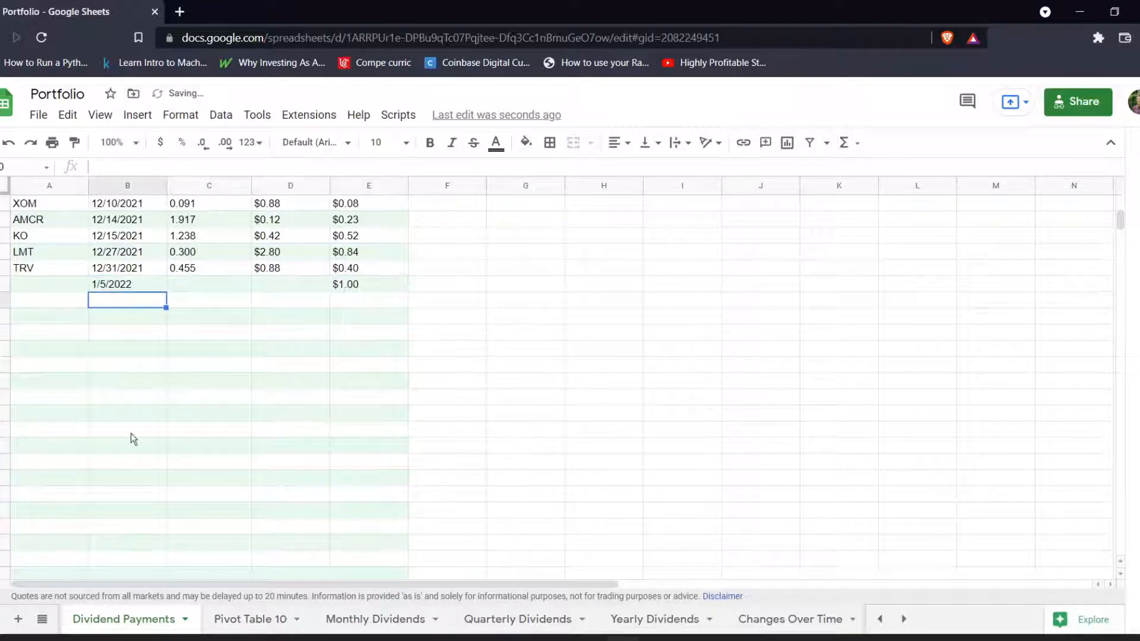
Check on Pivot Table 10 whether the helper list in columns J and K includes January 2022.
{"action": "left_click", "coordinate": [256, 623]}
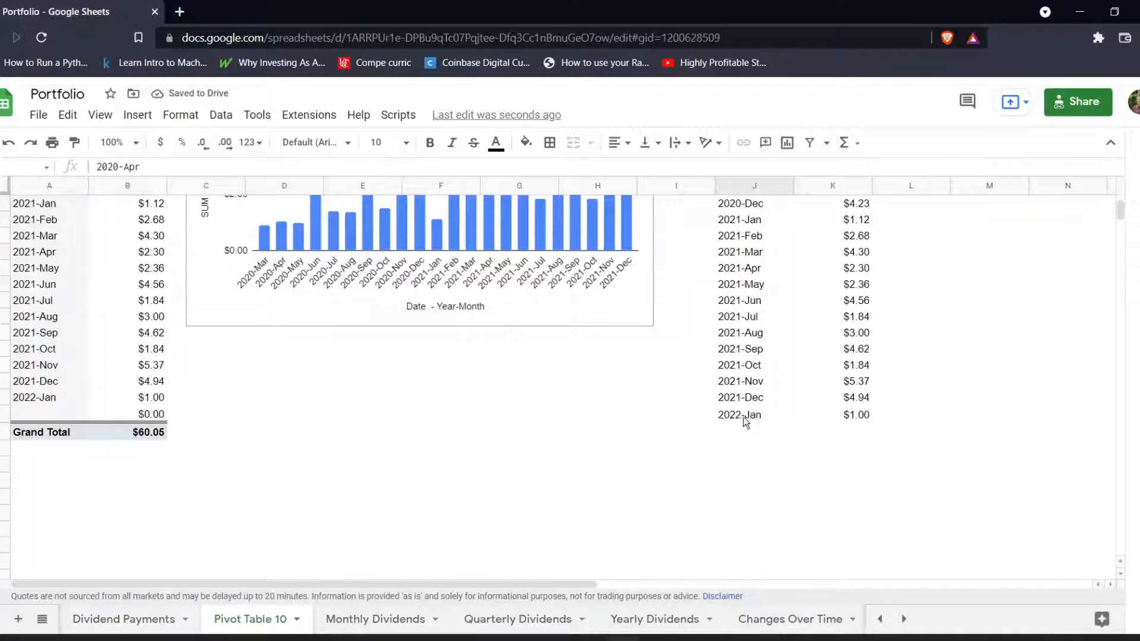
{"action": "left_click_drag", "start_coordinate": [746, 421], "coordinate": [867, 419]}
{"action": "left_click", "coordinate": [839, 447]}
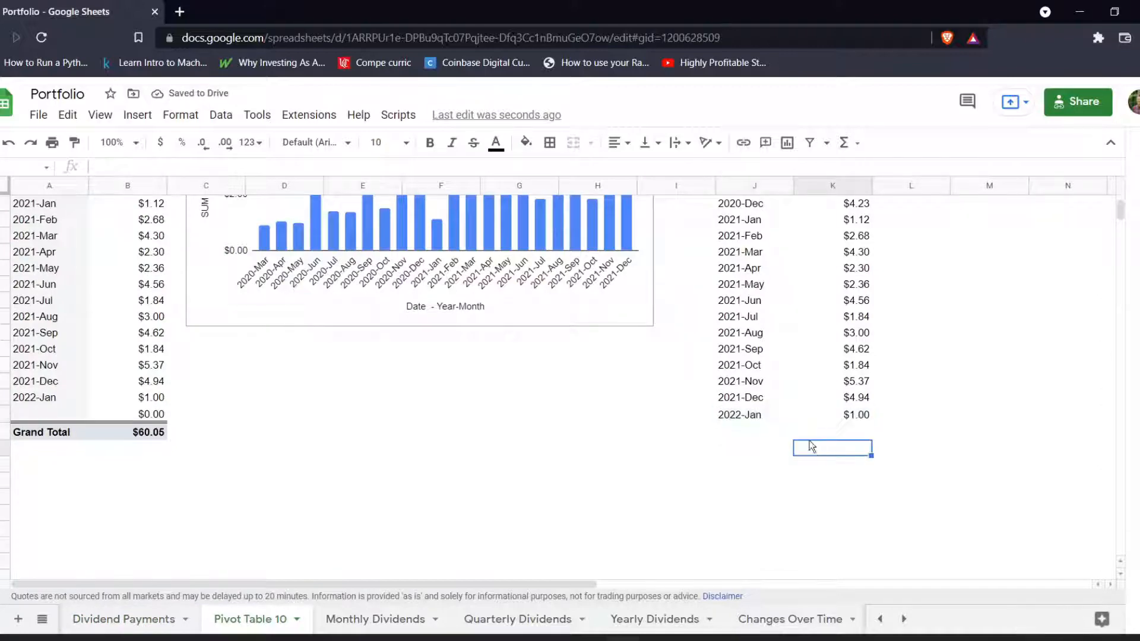
{"action": "scroll", "coordinate": [801, 454], "scroll_direction": "down", "scroll_amount": 3}
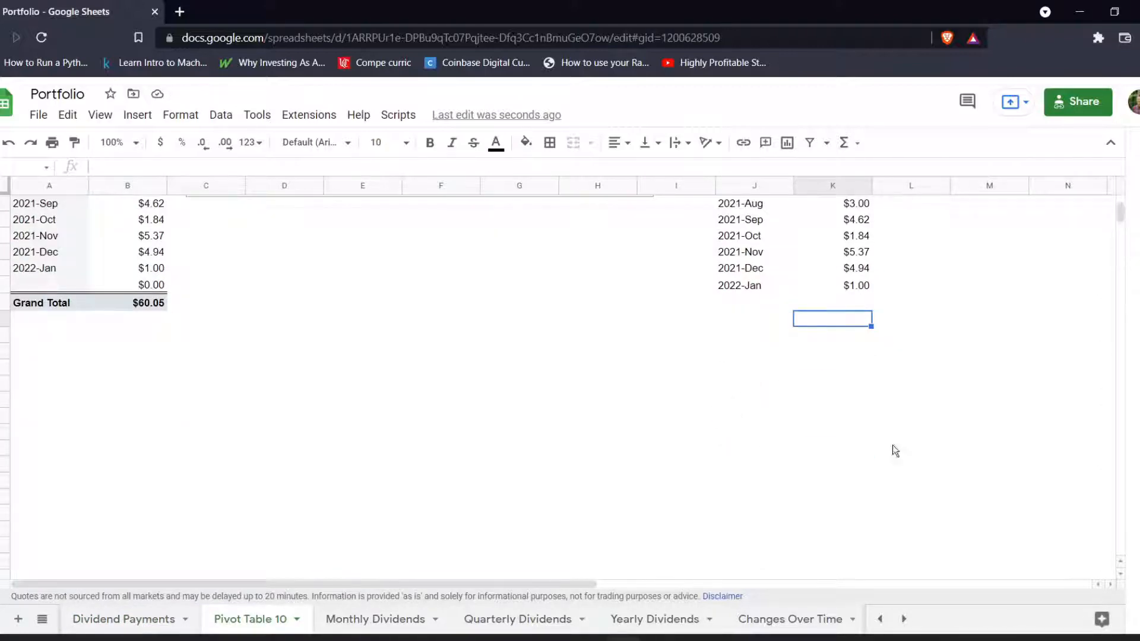
{"action": "scroll", "coordinate": [861, 452], "scroll_direction": "up", "scroll_amount": 7}
{"action": "left_click", "coordinate": [575, 239]}
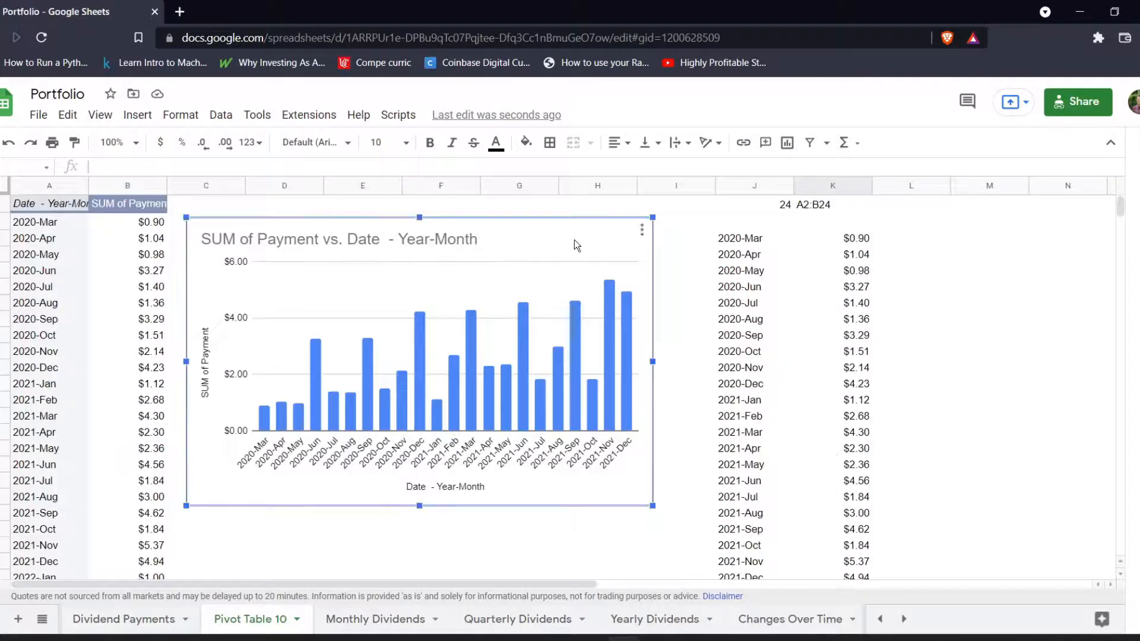
{"action": "right_click", "coordinate": [573, 240]}
{"action": "double_click", "coordinate": [547, 243]}
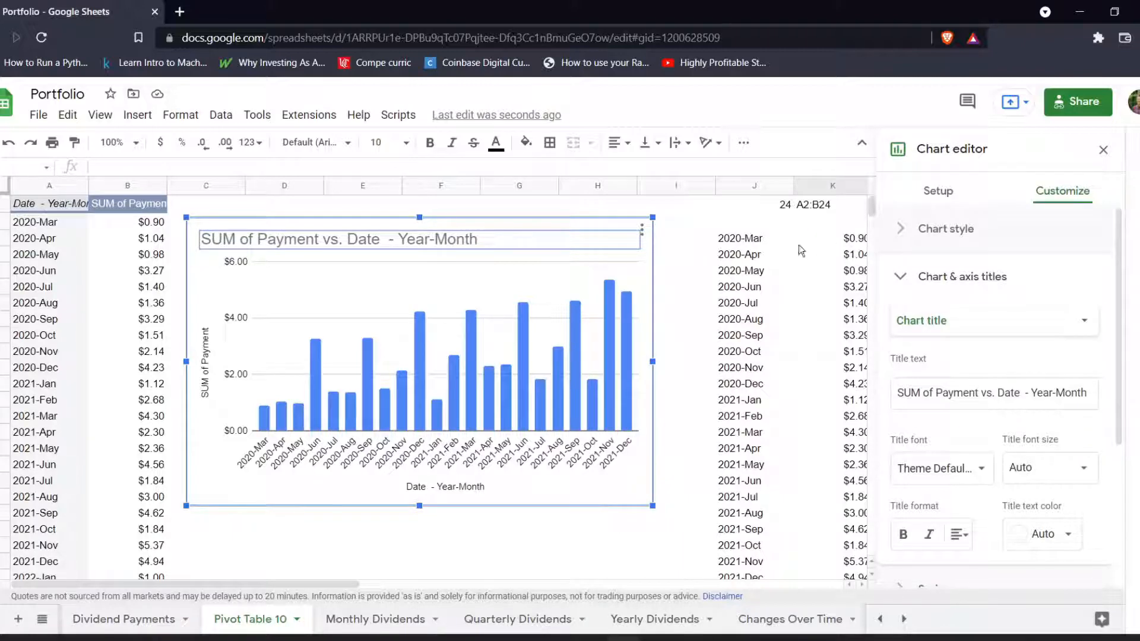
{"action": "left_click", "coordinate": [724, 244]}
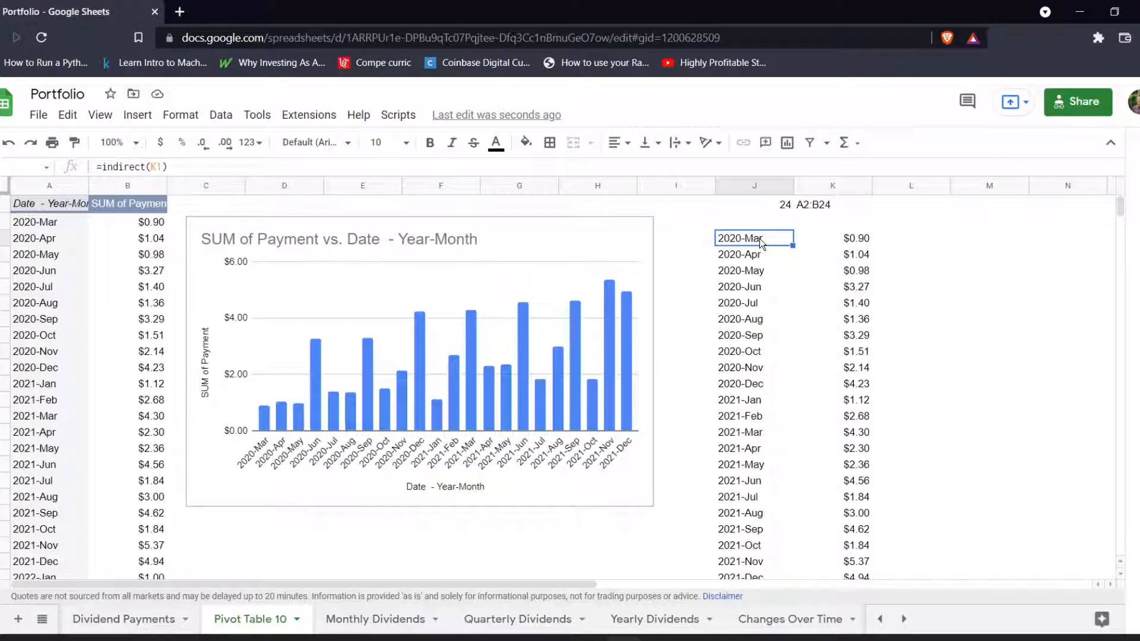
Set the chart's data range to J3:K1000 so it plots the helper list and check it against the listed months.
{"action": "double_click", "coordinate": [568, 244]}
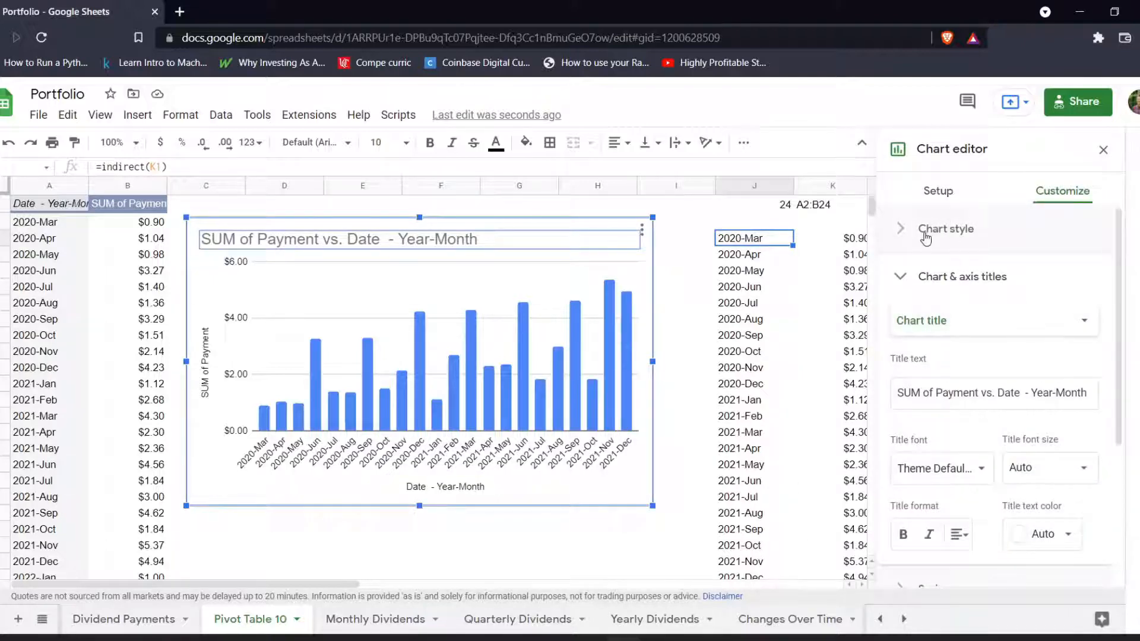
{"action": "left_click", "coordinate": [926, 228]}
{"action": "left_click", "coordinate": [938, 191]}
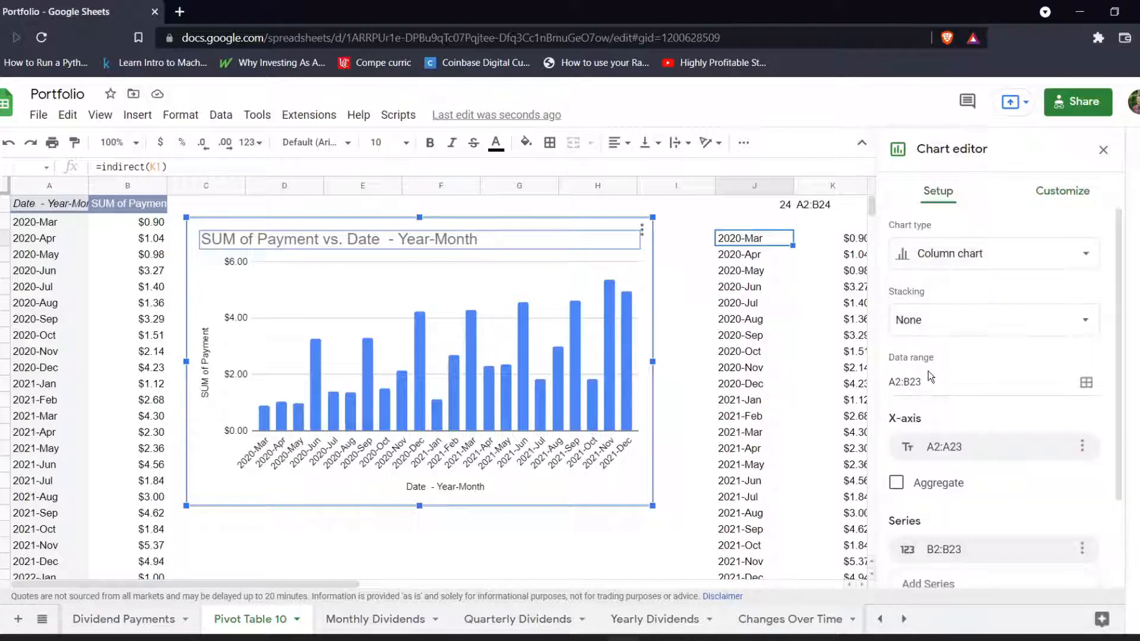
{"action": "scroll", "coordinate": [941, 308], "scroll_direction": "down", "scroll_amount": 1}
{"action": "double_click", "coordinate": [941, 301]}
{"action": "key", "text": "ctrl+a"}
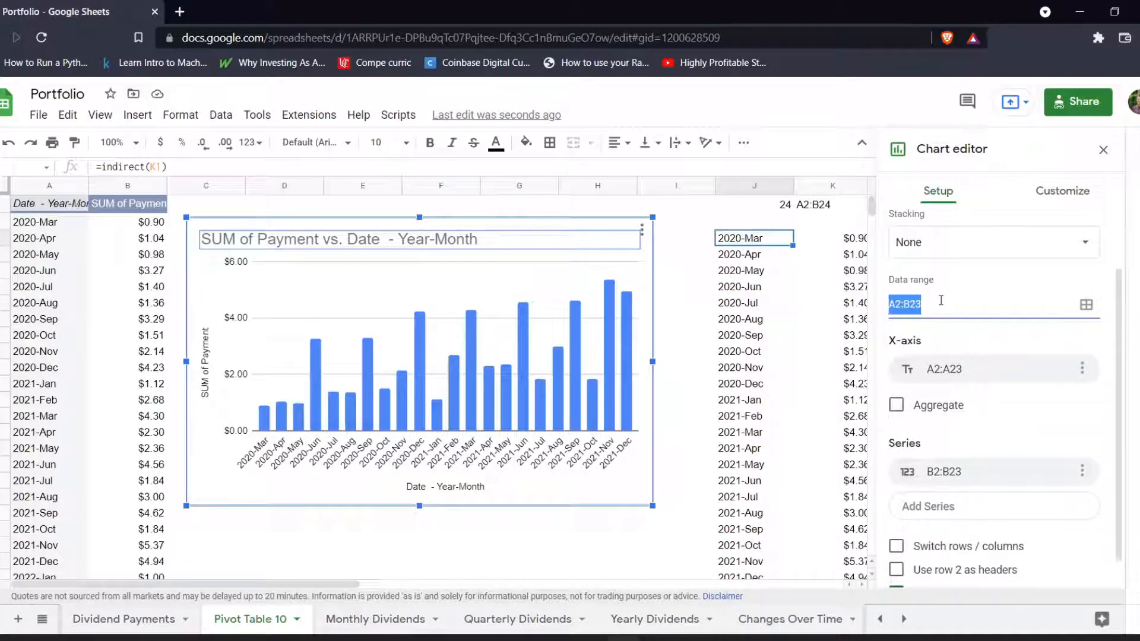
{"action": "type", "text": "J3"}
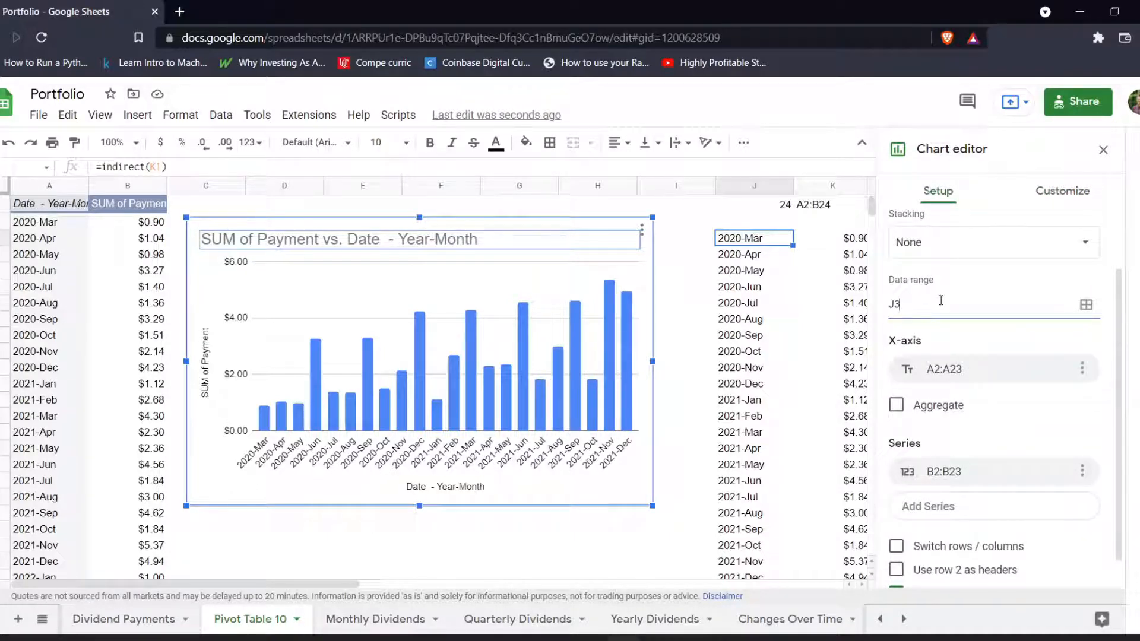
{"action": "type", "text": ":K1000"}
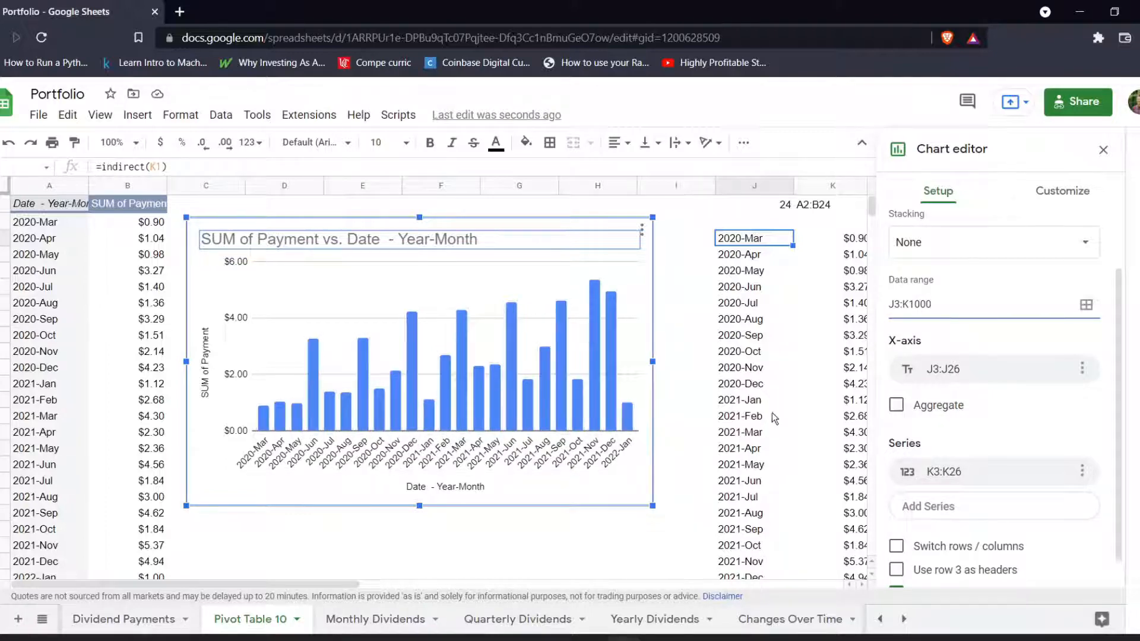
{"action": "scroll", "coordinate": [775, 410], "scroll_direction": "down", "scroll_amount": 3}
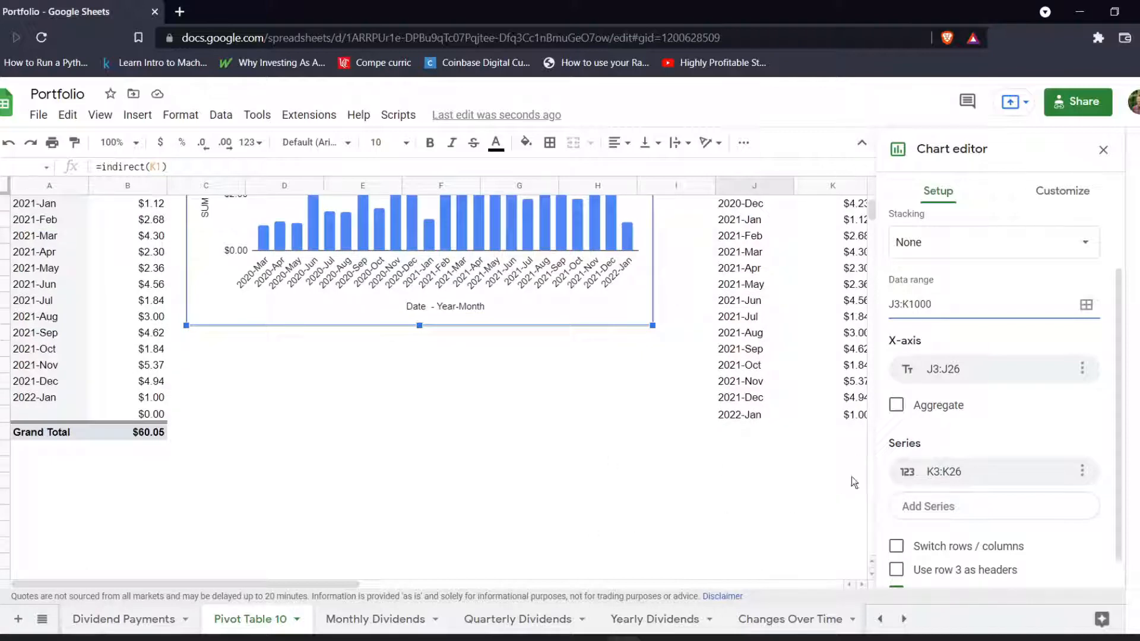
{"action": "scroll", "coordinate": [680, 483], "scroll_direction": "up", "scroll_amount": 3}
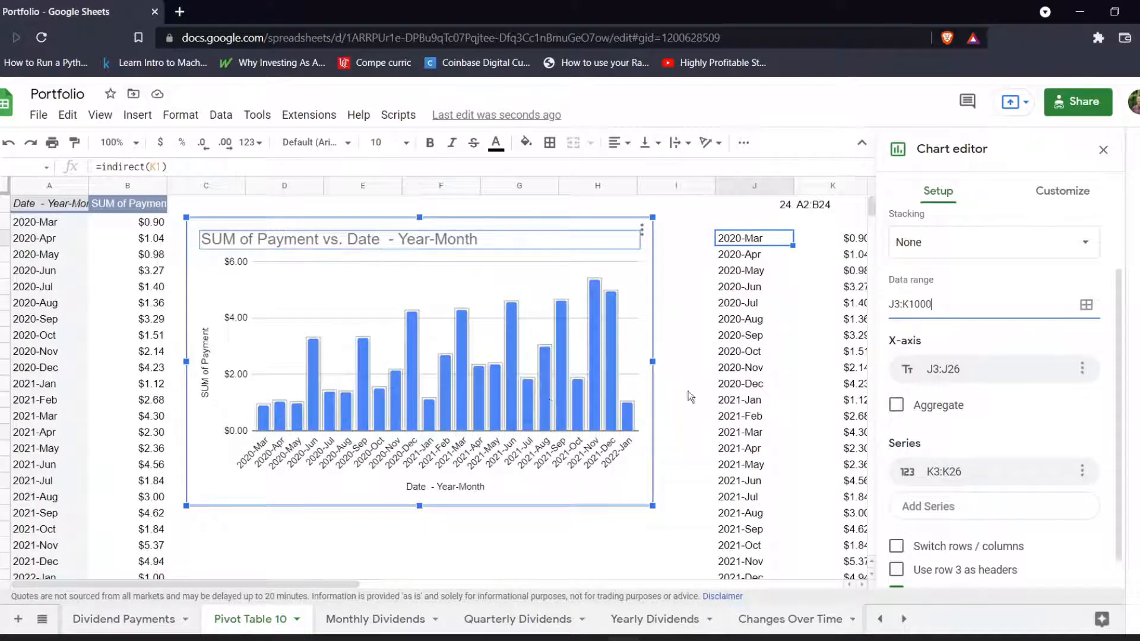
Turn on data labels for the chart's payment series.
{"action": "scroll", "coordinate": [1012, 282], "scroll_direction": "down", "scroll_amount": 1}
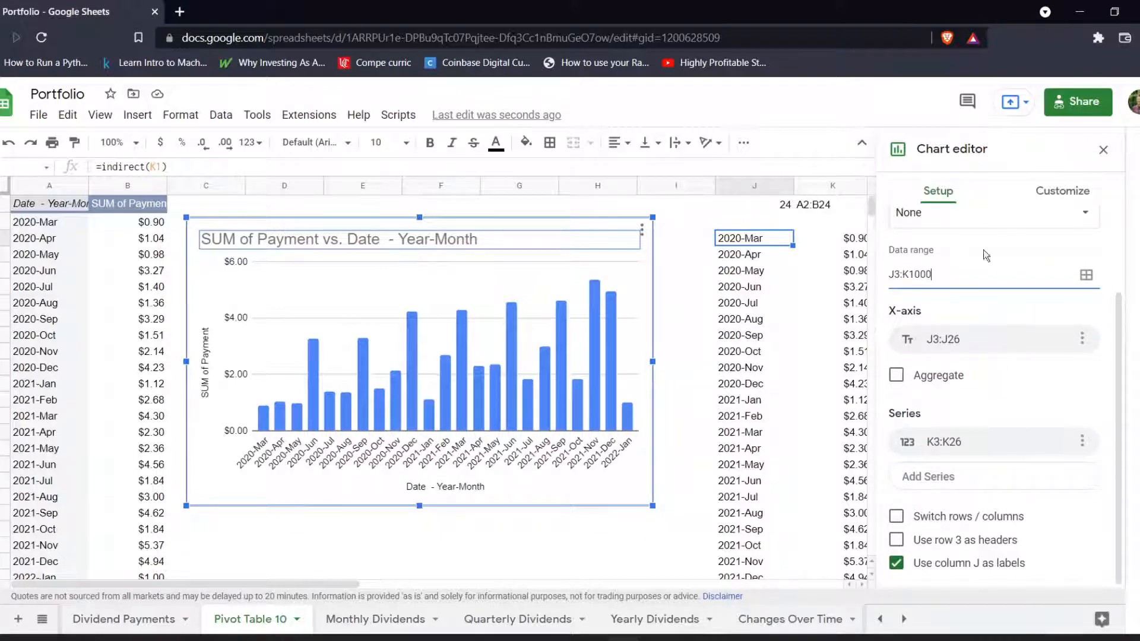
{"action": "left_click", "coordinate": [1058, 191]}
{"action": "scroll", "coordinate": [980, 379], "scroll_direction": "down", "scroll_amount": 2}
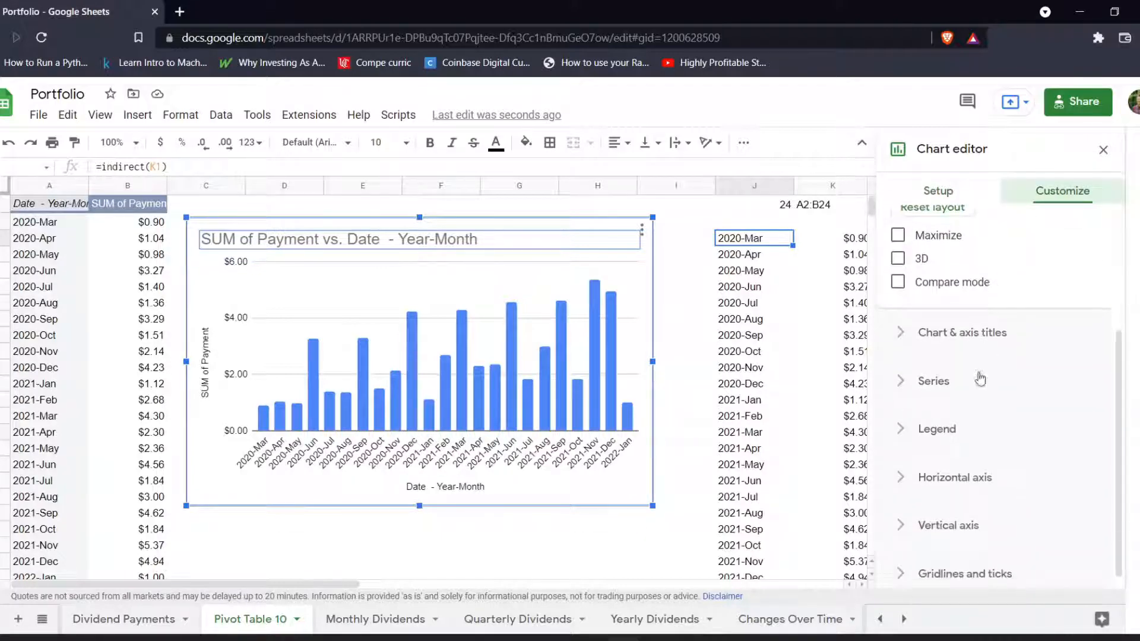
{"action": "left_click", "coordinate": [947, 332]}
{"action": "scroll", "coordinate": [973, 390], "scroll_direction": "down", "scroll_amount": 1}
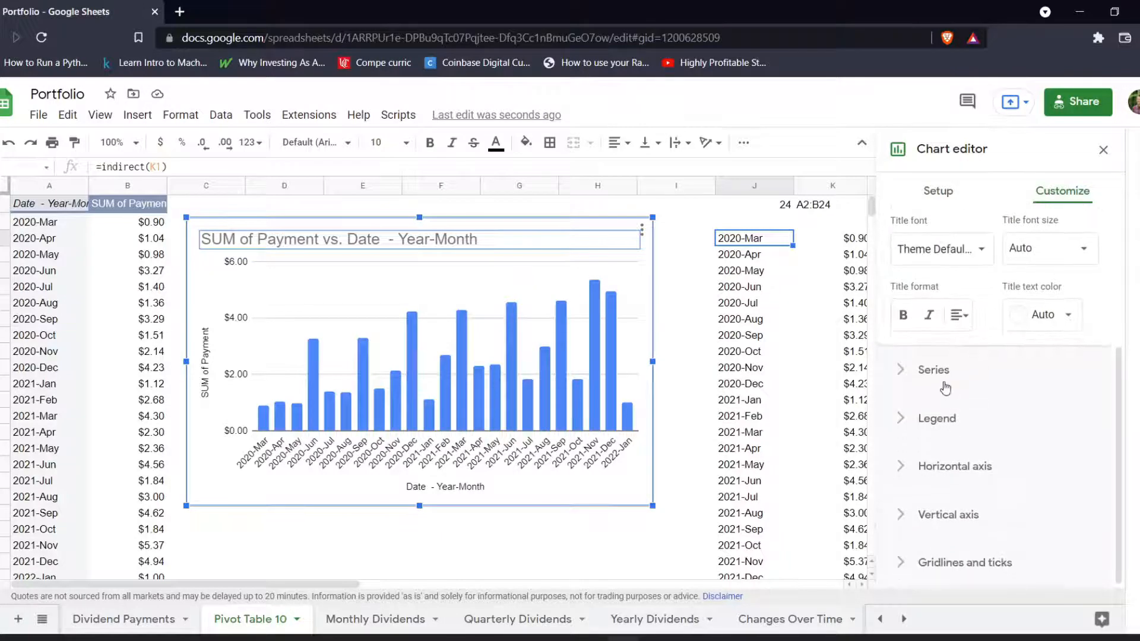
{"action": "left_click", "coordinate": [934, 369]}
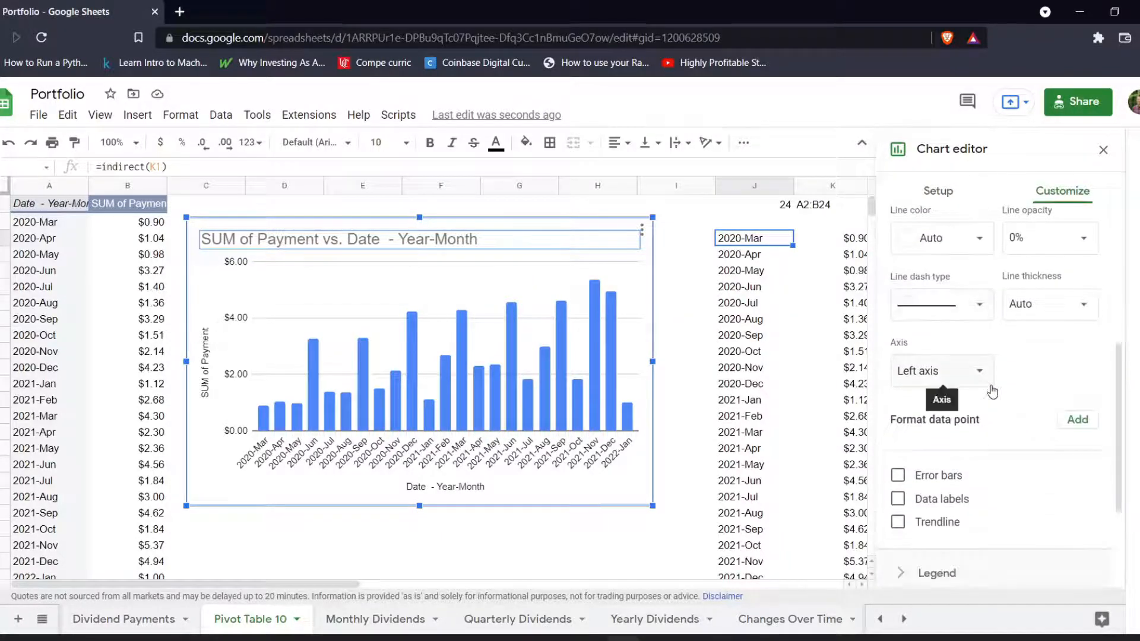
{"action": "scroll", "coordinate": [988, 389], "scroll_direction": "down", "scroll_amount": 4}
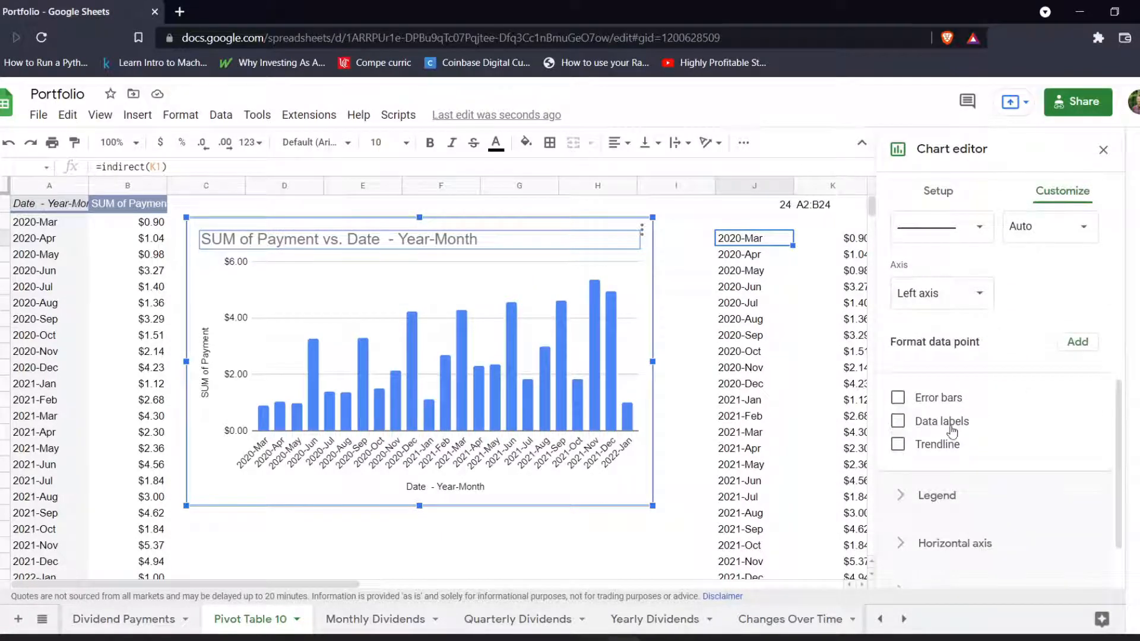
{"action": "scroll", "coordinate": [950, 424], "scroll_direction": "up", "scroll_amount": 10}
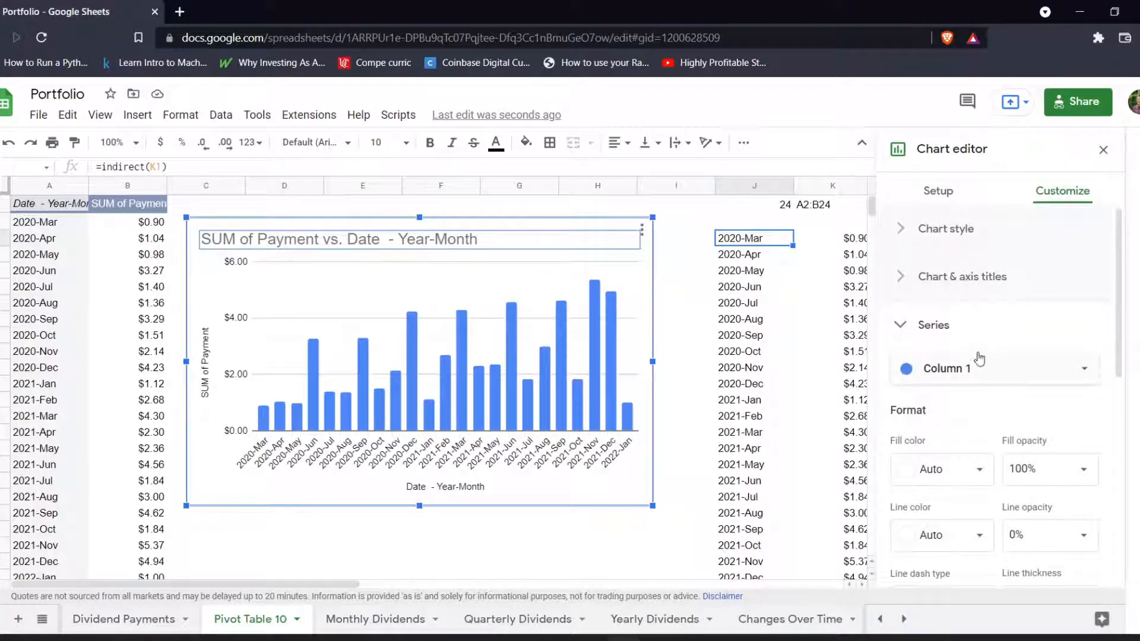
{"action": "scroll", "coordinate": [961, 371], "scroll_direction": "down", "scroll_amount": 4}
{"action": "scroll", "coordinate": [950, 416], "scroll_direction": "down", "scroll_amount": 3}
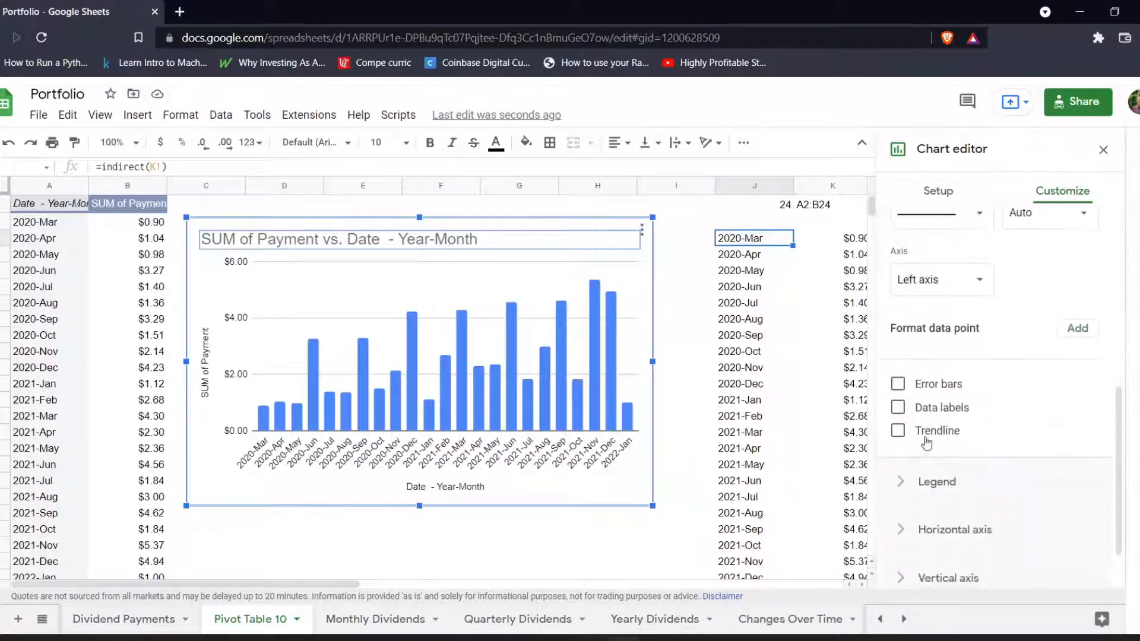
{"action": "left_click", "coordinate": [897, 408]}
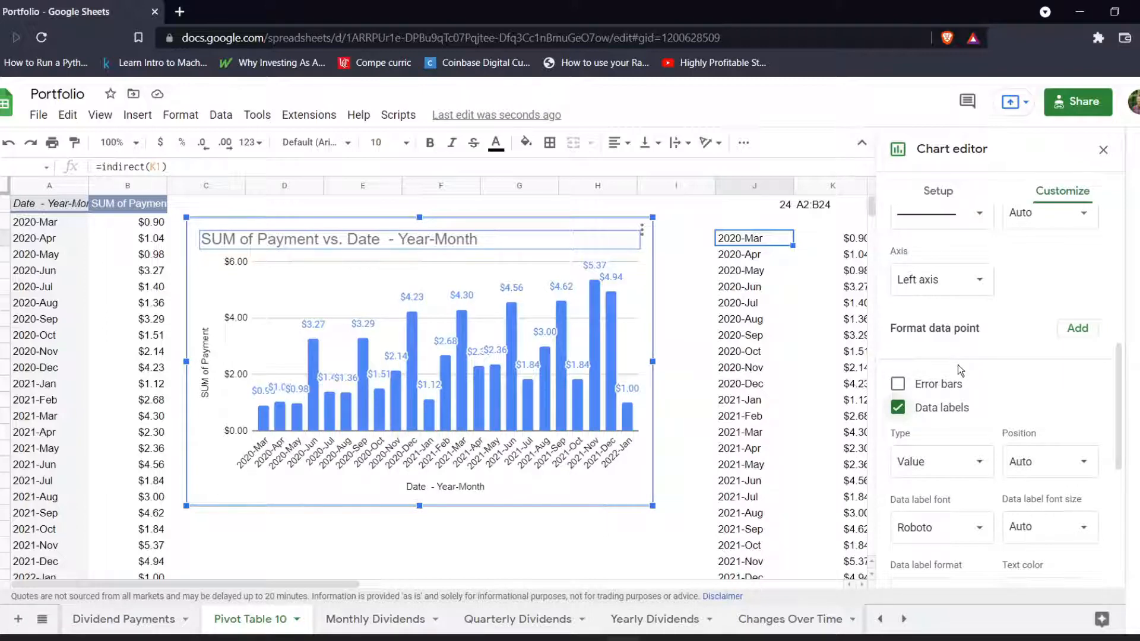
Add a linear trendline to the payment series and set its line color to black.
{"action": "scroll", "coordinate": [939, 356], "scroll_direction": "down", "scroll_amount": 4}
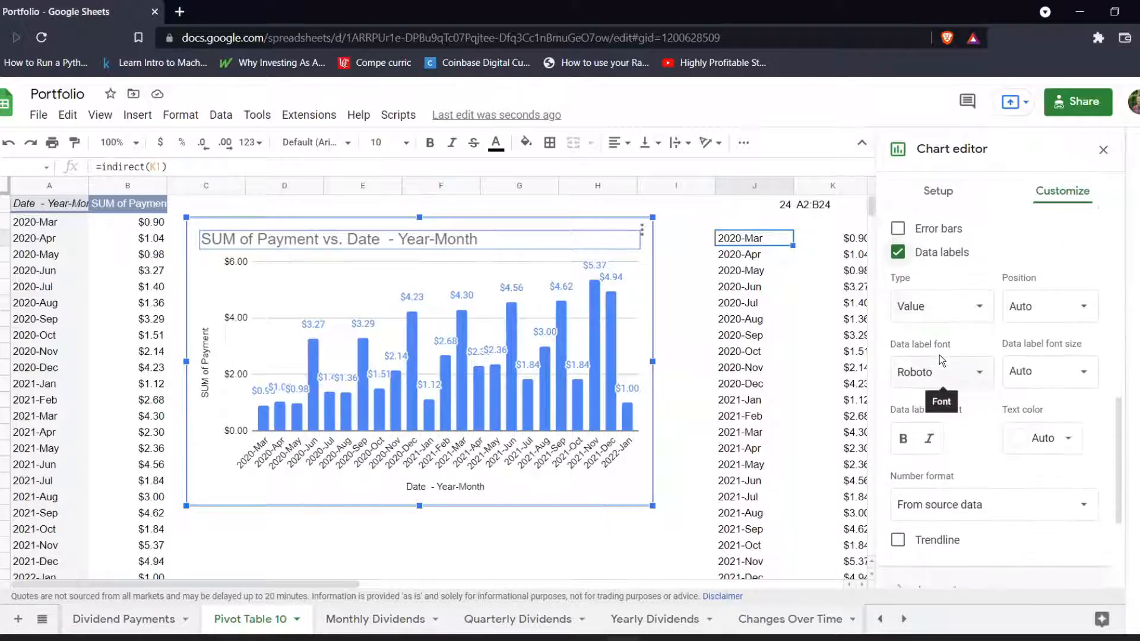
{"action": "left_click", "coordinate": [898, 464]}
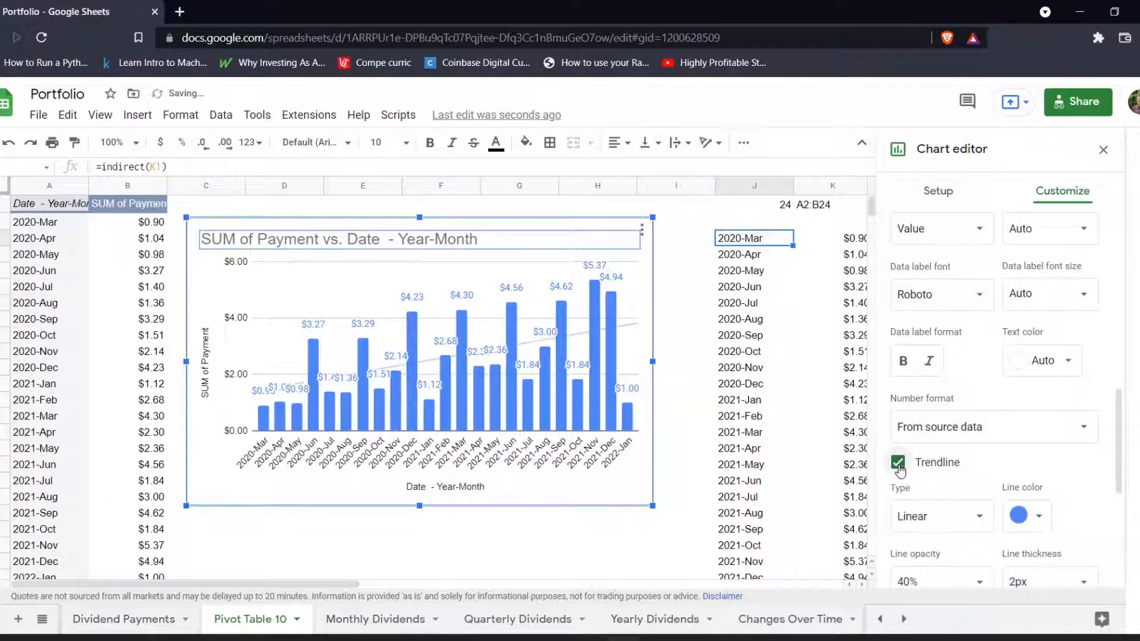
{"action": "scroll", "coordinate": [1038, 466], "scroll_direction": "down", "scroll_amount": 2}
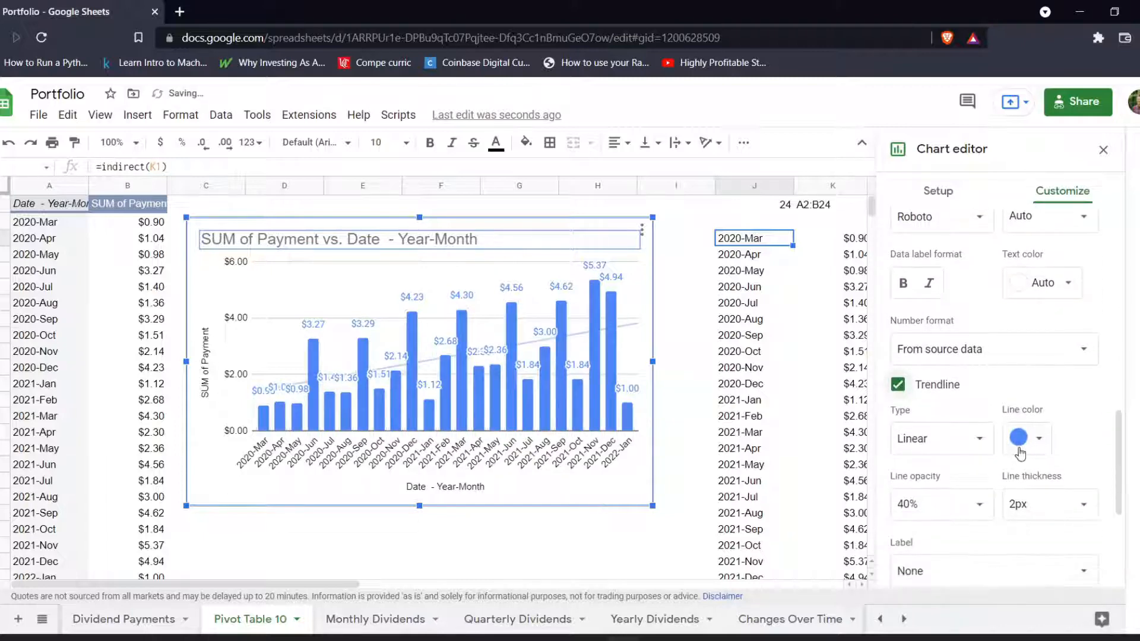
{"action": "left_click", "coordinate": [1018, 438]}
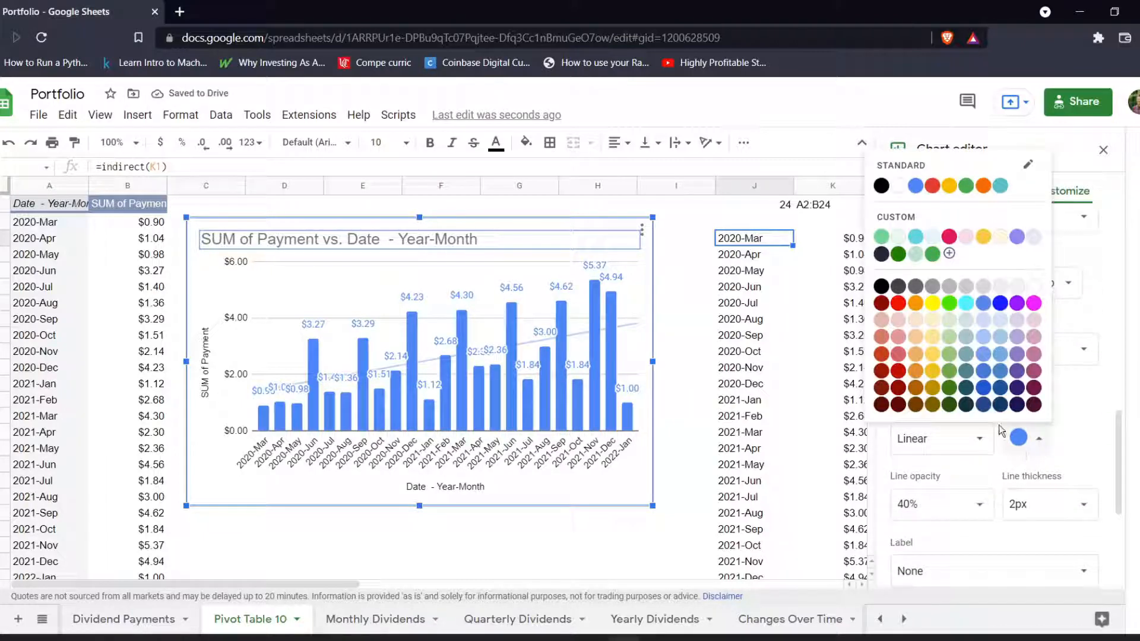
{"action": "left_click", "coordinate": [881, 286]}
Set the trendline's opacity to 100% and its thickness to 4px, and finish editing the chart.
{"action": "scroll", "coordinate": [1038, 477], "scroll_direction": "down", "scroll_amount": 2}
{"action": "left_click", "coordinate": [938, 427]}
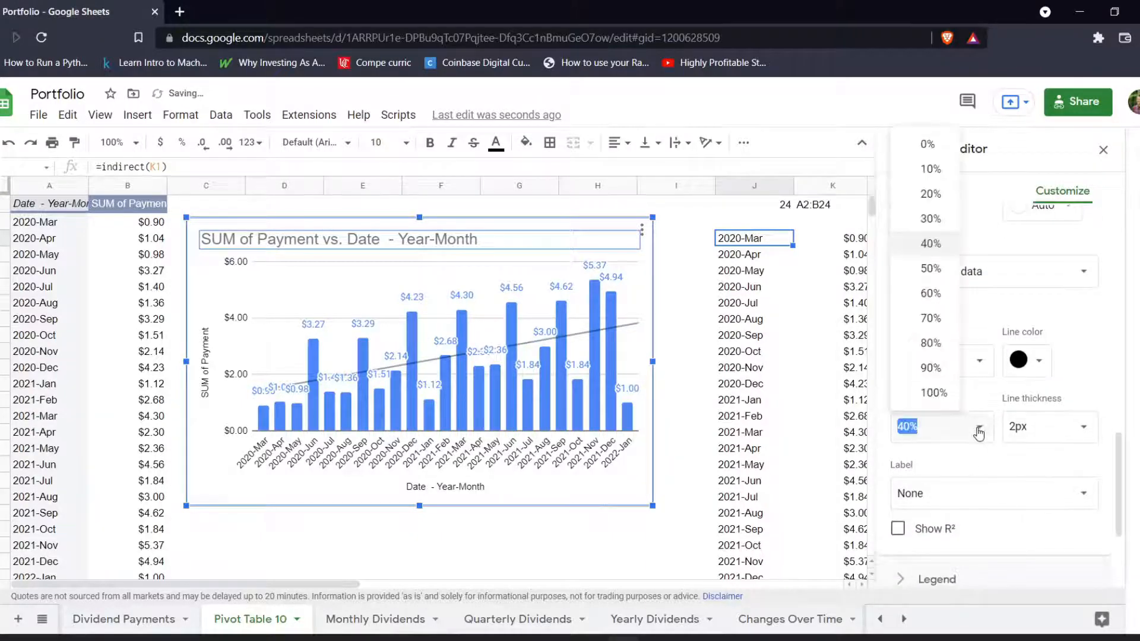
{"action": "left_click", "coordinate": [949, 403]}
{"action": "left_click", "coordinate": [1028, 439]}
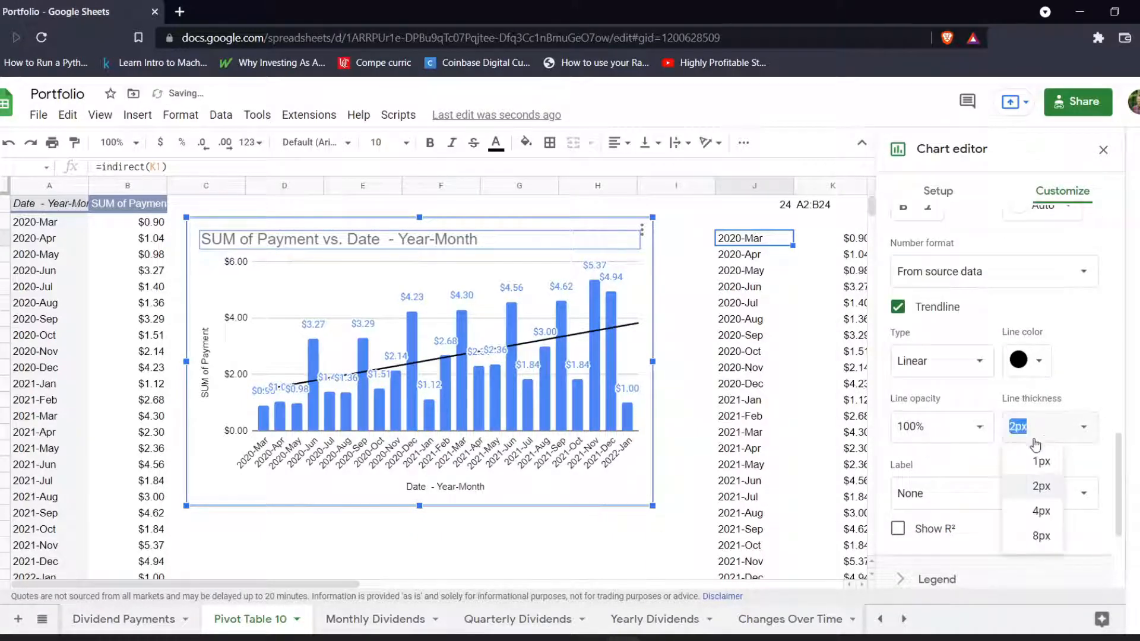
{"action": "left_click", "coordinate": [1040, 519]}
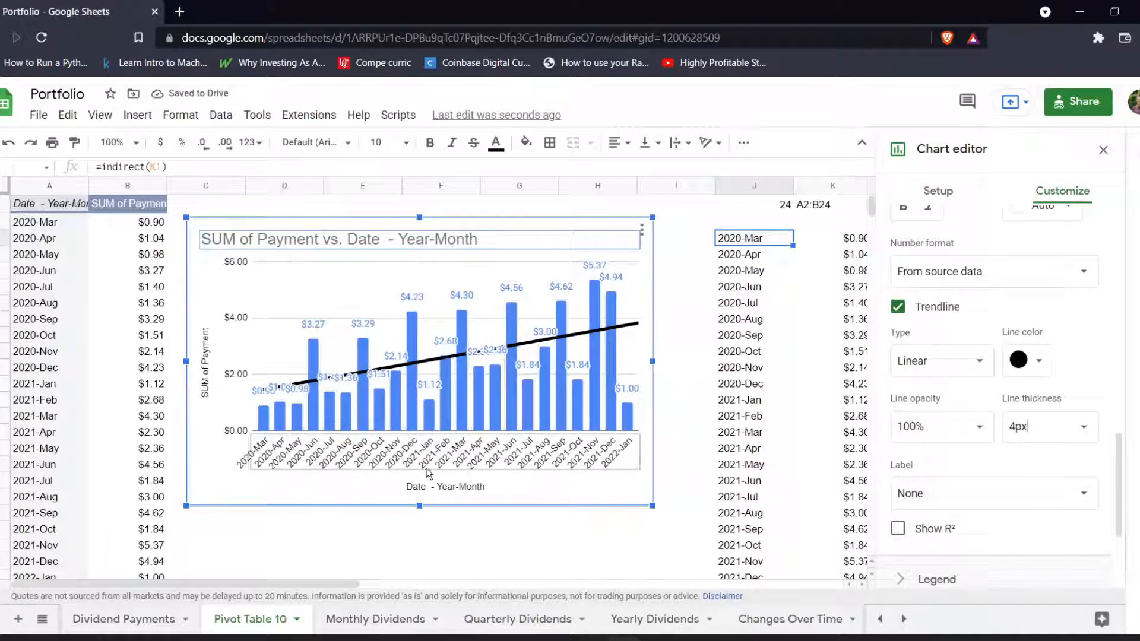
{"action": "left_click", "coordinate": [1103, 150]}
Hide helper columns J and K on the Pivot Table 10 sheet.
{"action": "left_click", "coordinate": [376, 620]}
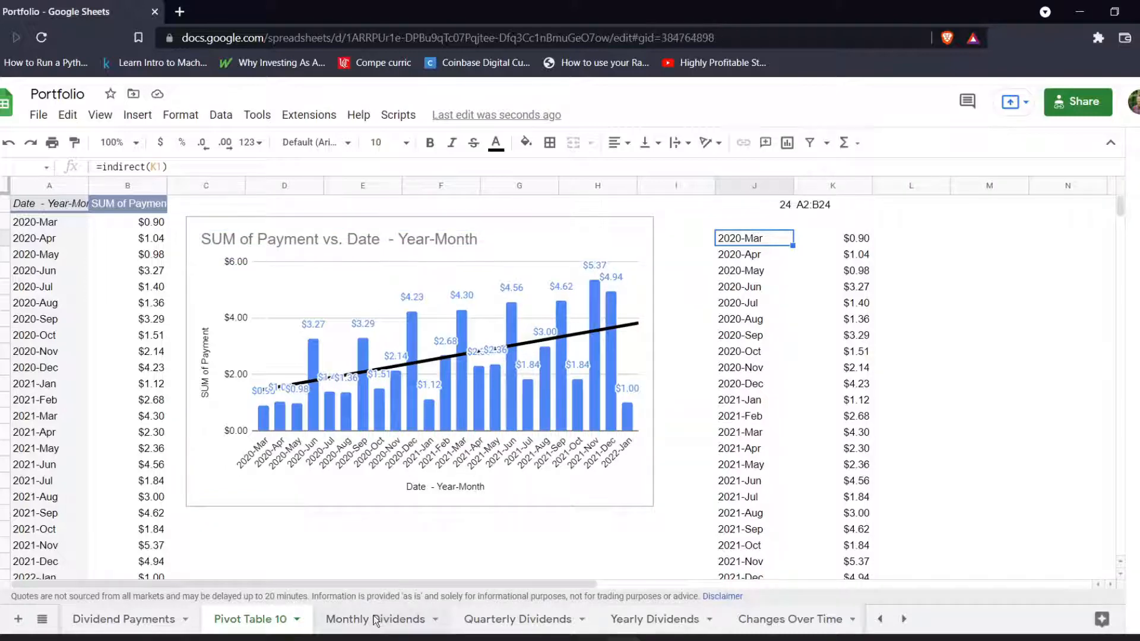
{"action": "left_click", "coordinate": [250, 620]}
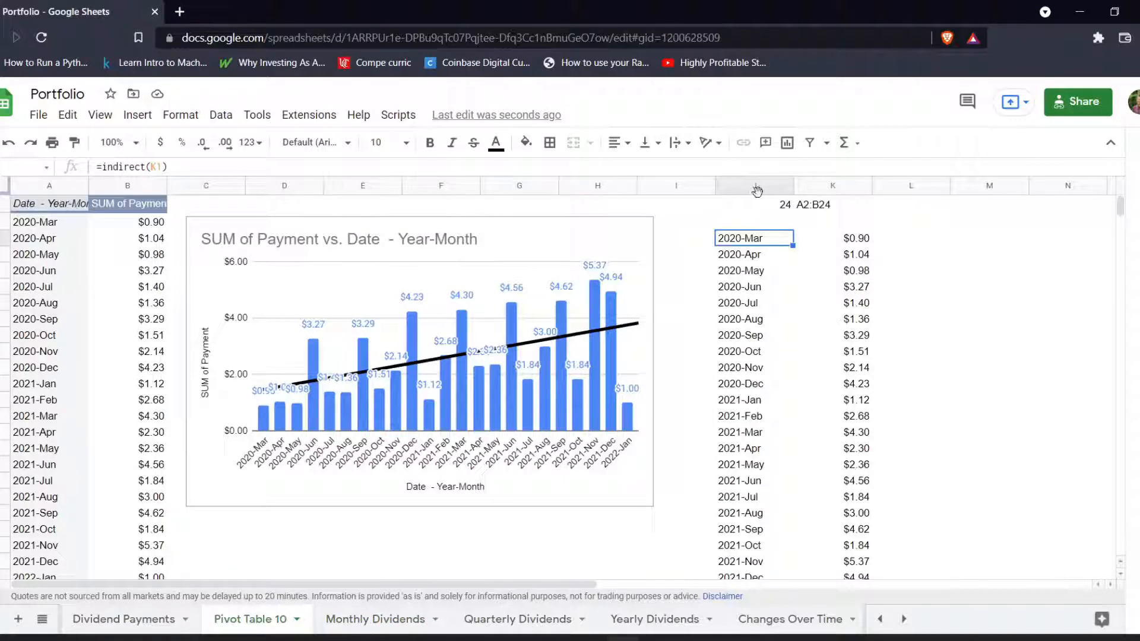
{"action": "left_click", "coordinate": [754, 191]}
{"action": "left_click", "coordinate": [799, 190], "text": "shift"}
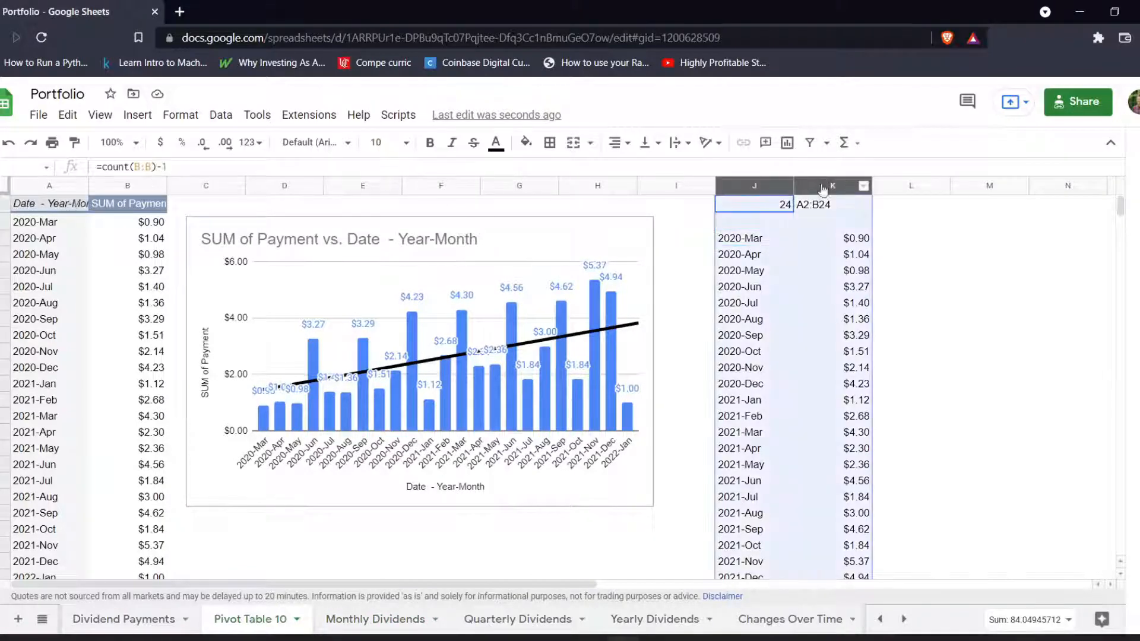
{"action": "right_click", "coordinate": [820, 186]}
{"action": "left_click", "coordinate": [872, 380]}
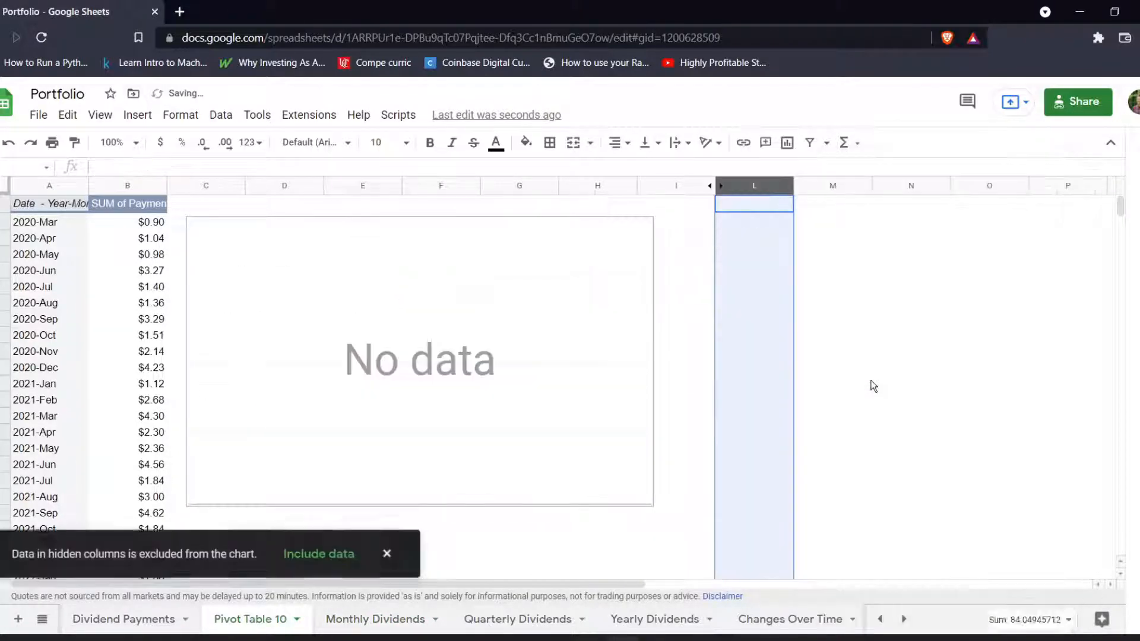
Make the chart include hidden and filtered data, and shift it slightly to the right and up on the sheet.
{"action": "left_click", "coordinate": [442, 292]}
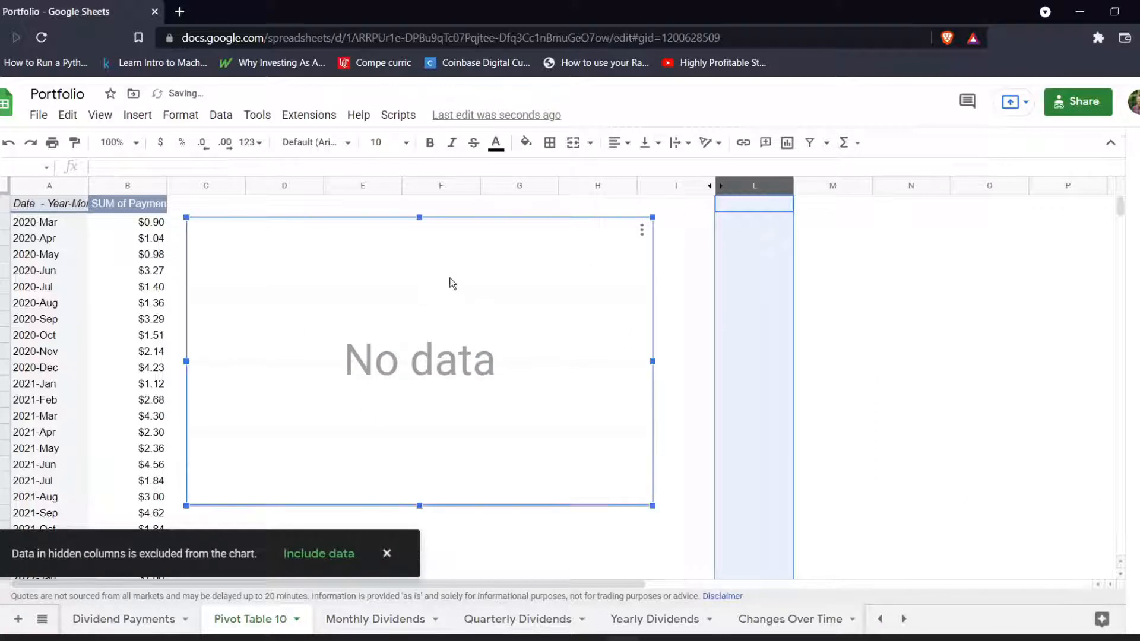
{"action": "double_click", "coordinate": [466, 248]}
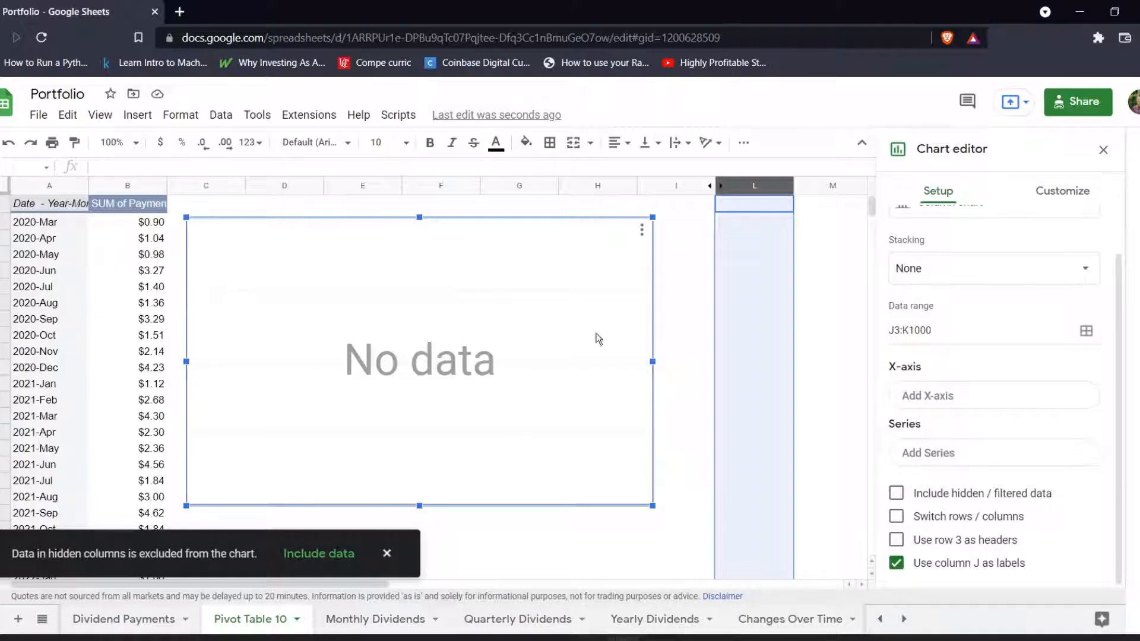
{"action": "scroll", "coordinate": [946, 336], "scroll_direction": "up", "scroll_amount": 1}
{"action": "scroll", "coordinate": [946, 336], "scroll_direction": "down", "scroll_amount": 1}
{"action": "left_click", "coordinate": [896, 493]}
{"action": "scroll", "coordinate": [996, 456], "scroll_direction": "down", "scroll_amount": 1}
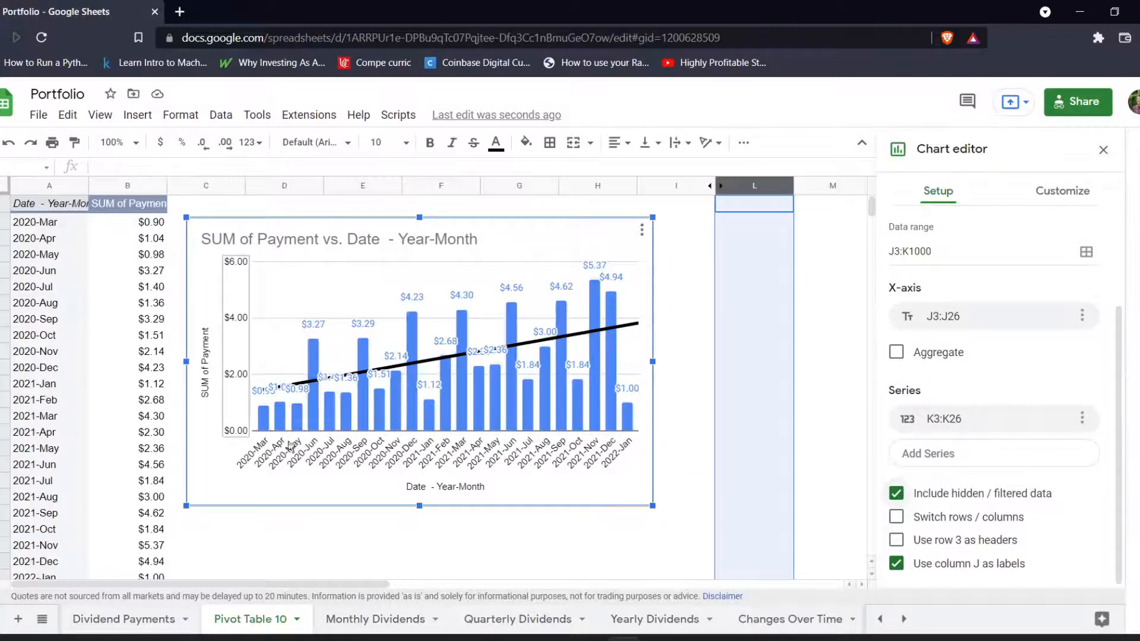
{"action": "left_click", "coordinate": [689, 486]}
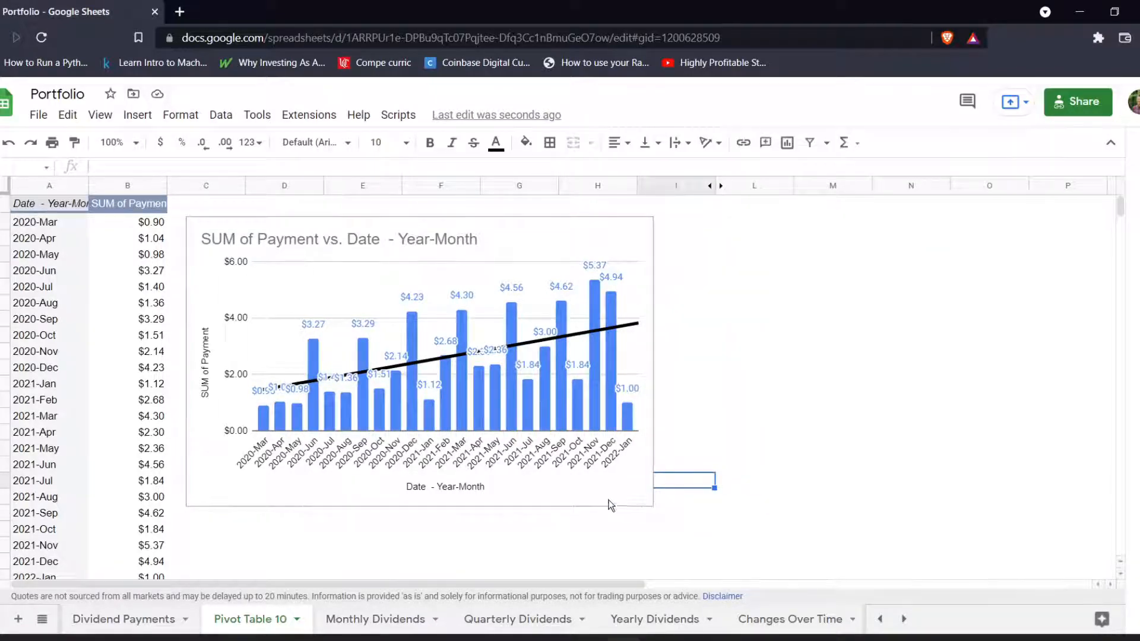
{"action": "left_click", "coordinate": [571, 496]}
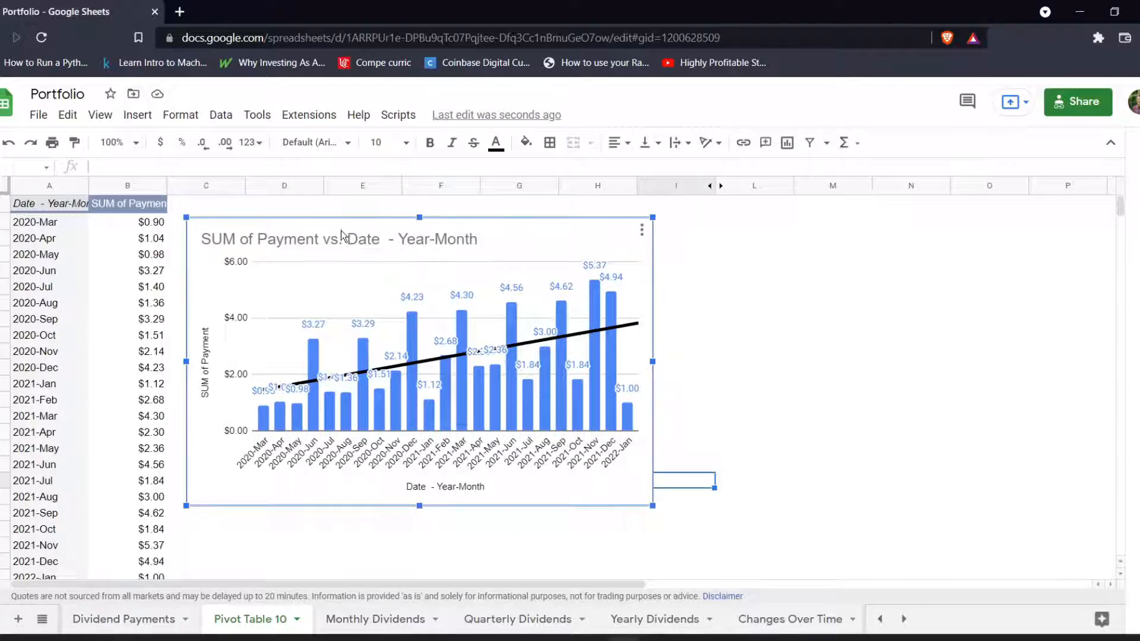
{"action": "mouse_move", "coordinate": [341, 230]}
{"action": "left_mouse_down"}
{"action": "mouse_move", "coordinate": [374, 225]}
{"action": "mouse_move", "coordinate": [363, 225]}
{"action": "left_mouse_up"}
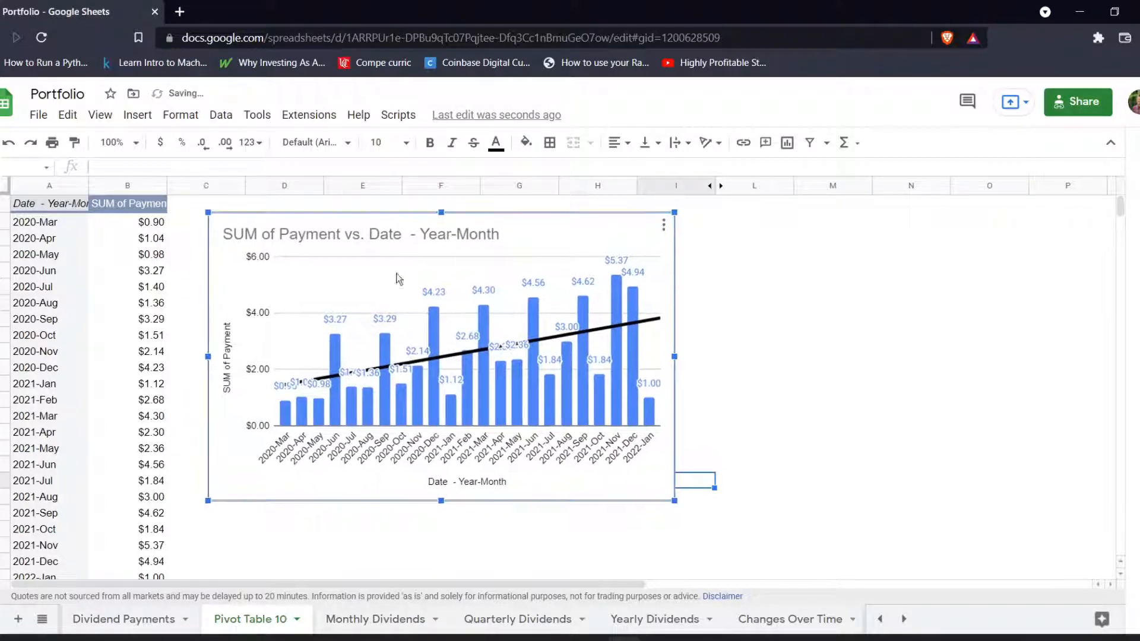
Regroup the pivot table's dates by Year-Quarter.
{"action": "left_click", "coordinate": [46, 224]}
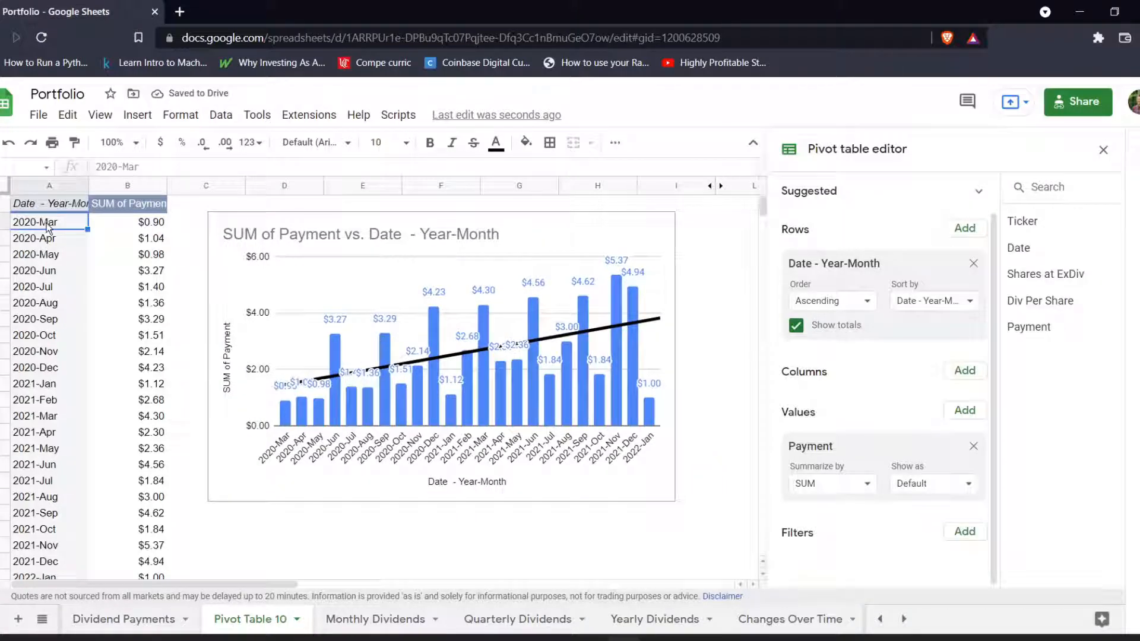
{"action": "right_click", "coordinate": [46, 223]}
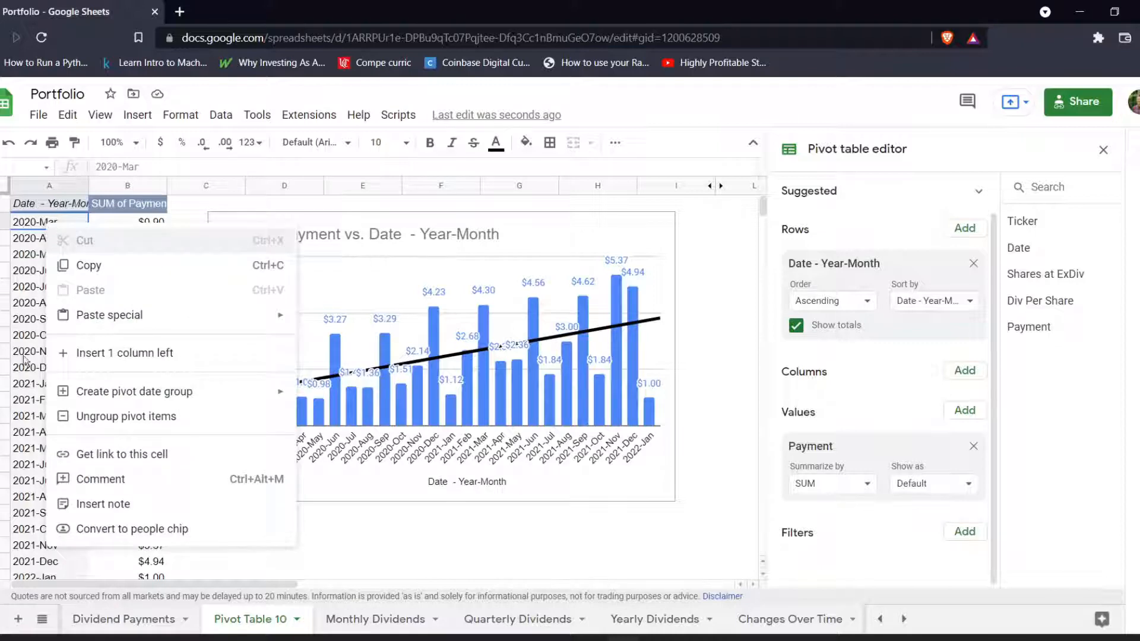
{"action": "mouse_move", "coordinate": [124, 392]}
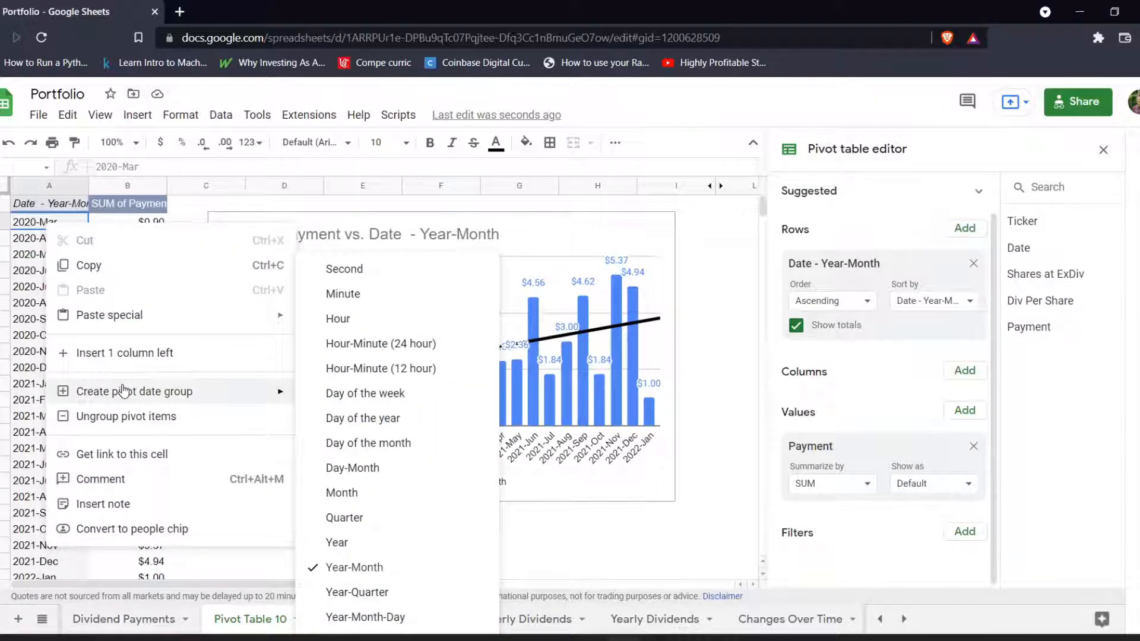
{"action": "left_click", "coordinate": [368, 593]}
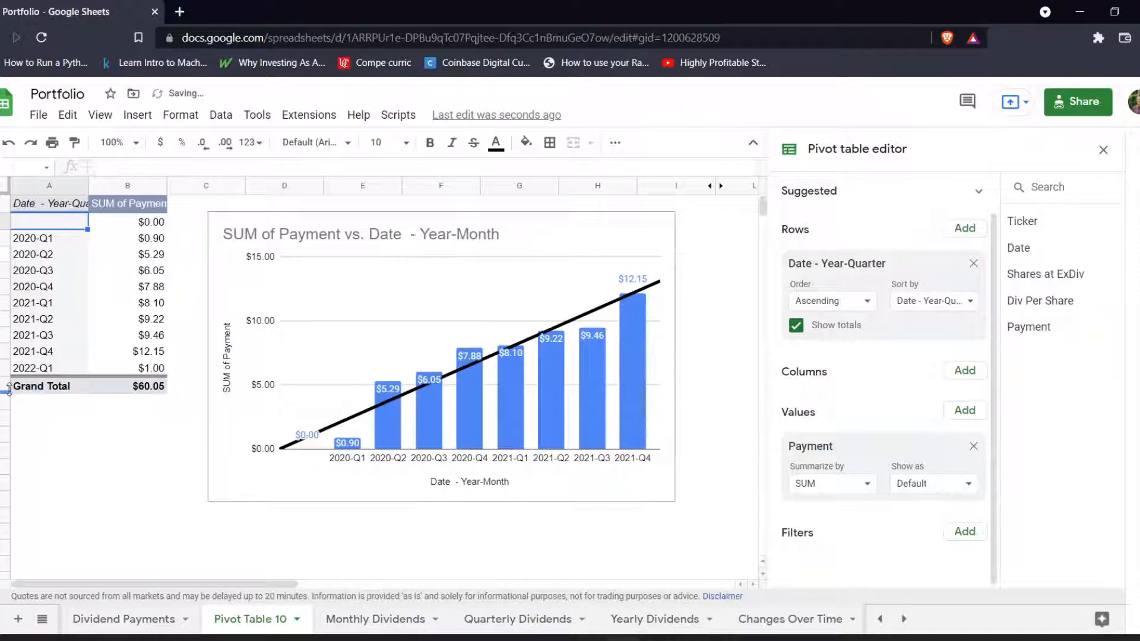
Regroup the pivot table's dates by Year.
{"action": "left_click", "coordinate": [37, 244]}
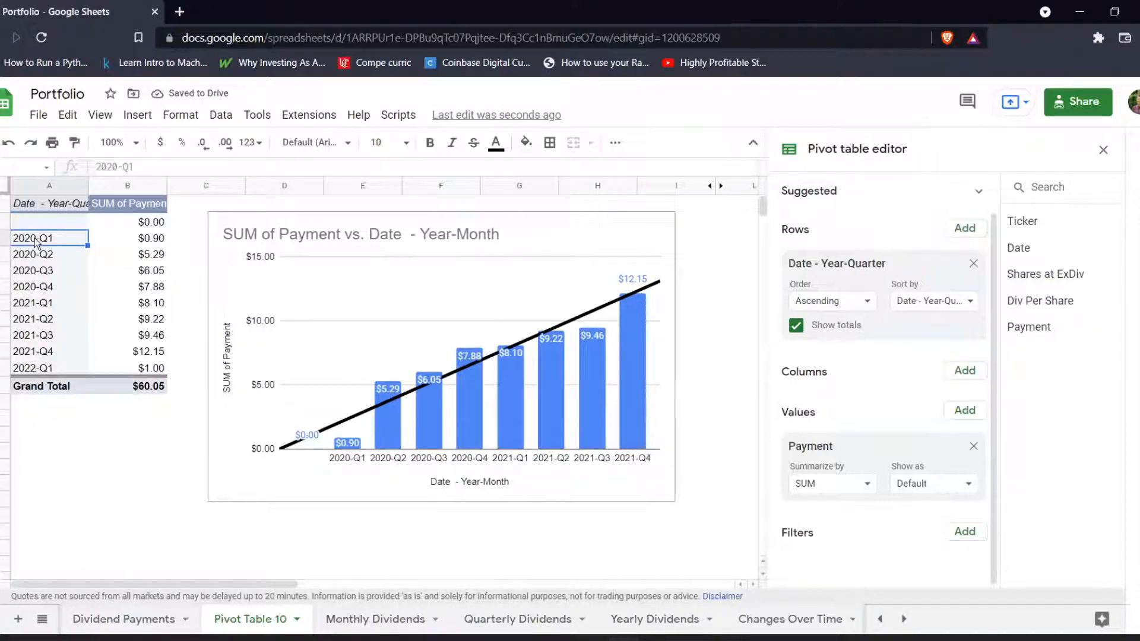
{"action": "right_click", "coordinate": [36, 242]}
{"action": "mouse_move", "coordinate": [135, 410]}
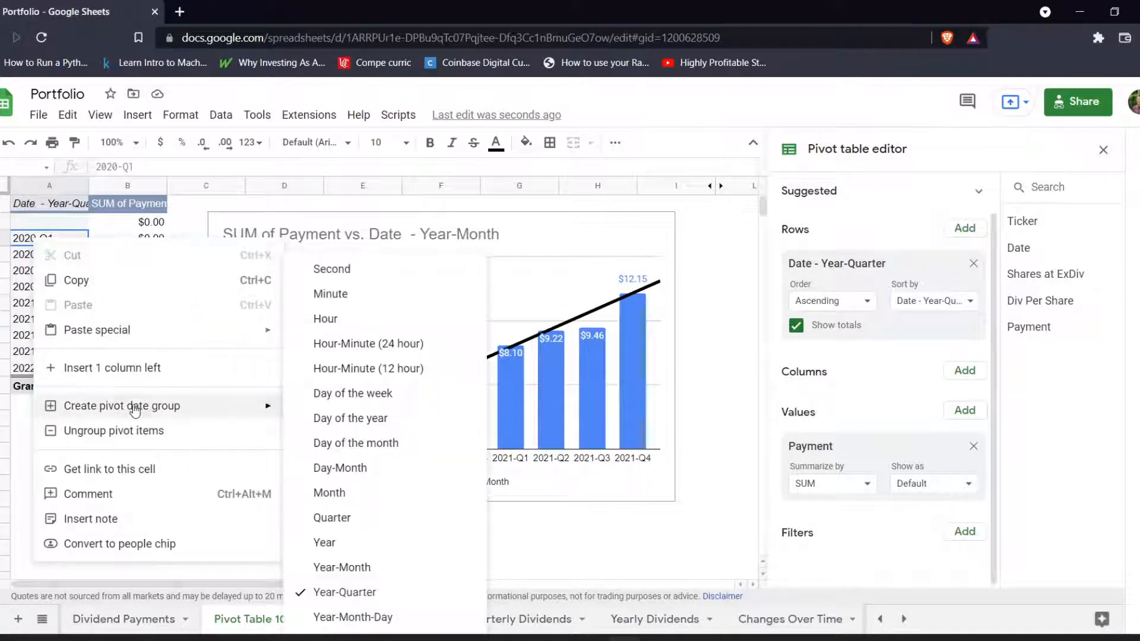
{"action": "left_click", "coordinate": [353, 545]}
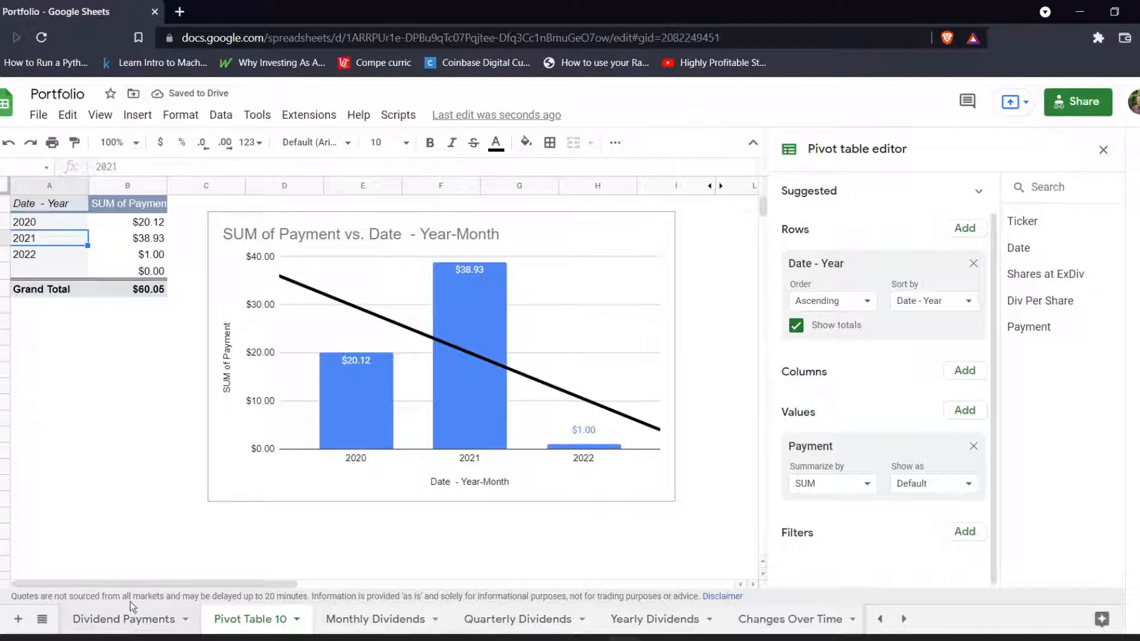
Clear the 1/5/2022 test payment of $1.00 from the last filled row of Dividend Payments.
{"action": "left_click", "coordinate": [135, 619]}
{"action": "left_click_drag", "start_coordinate": [131, 286], "coordinate": [355, 288]}
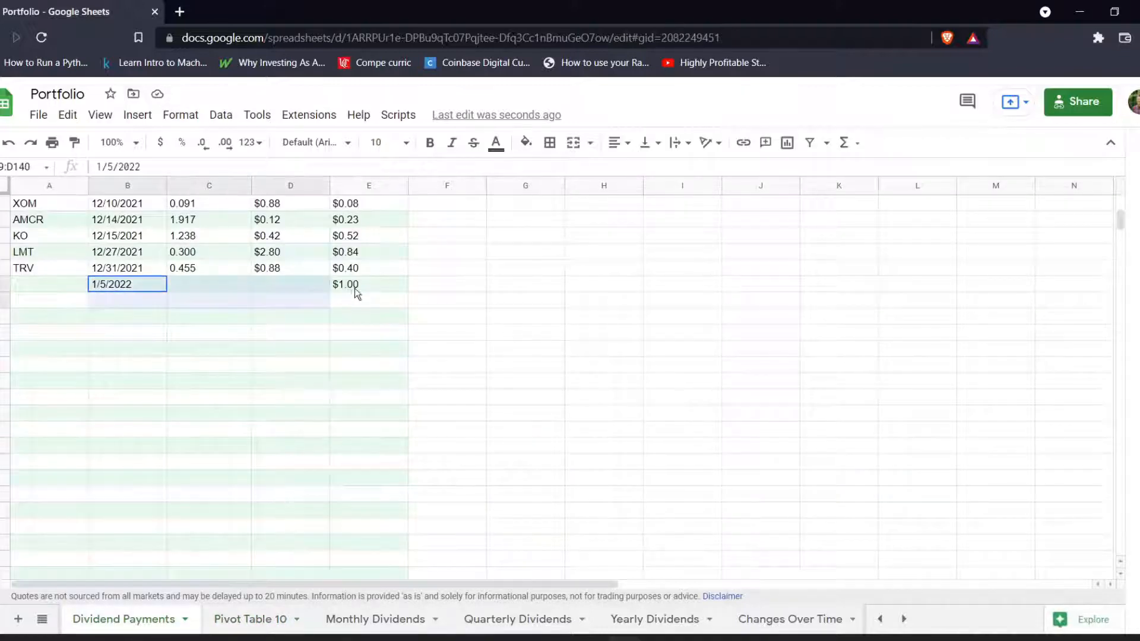
{"action": "key", "text": "Delete"}
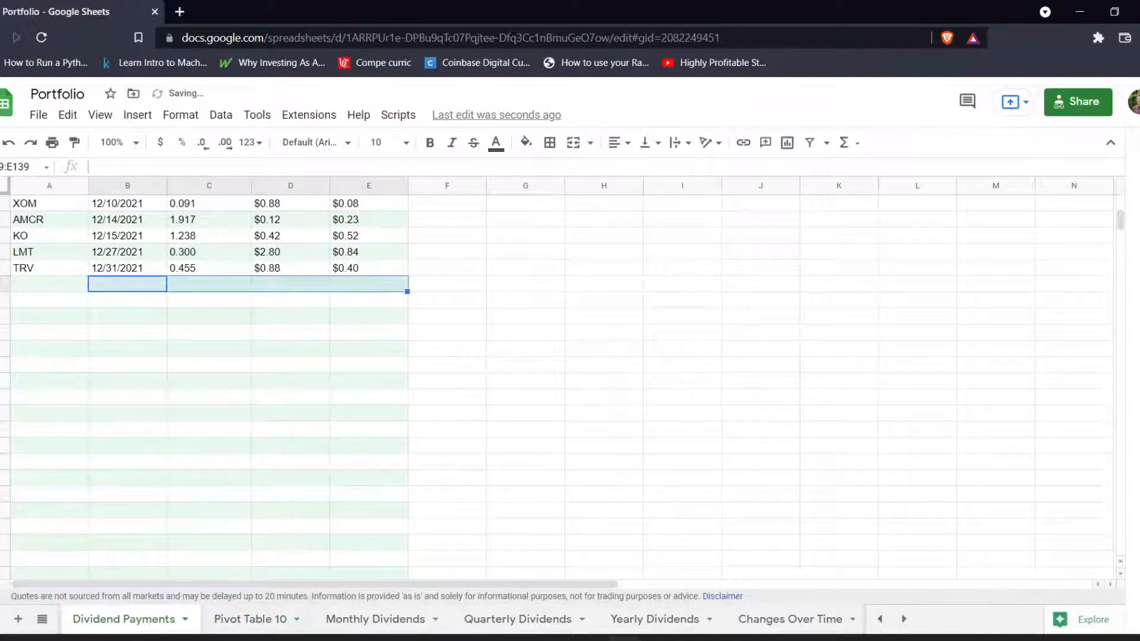
Group the dates in Pivot Table 10 by Year-Month and close the pivot table editor.
{"action": "left_click", "coordinate": [253, 620]}
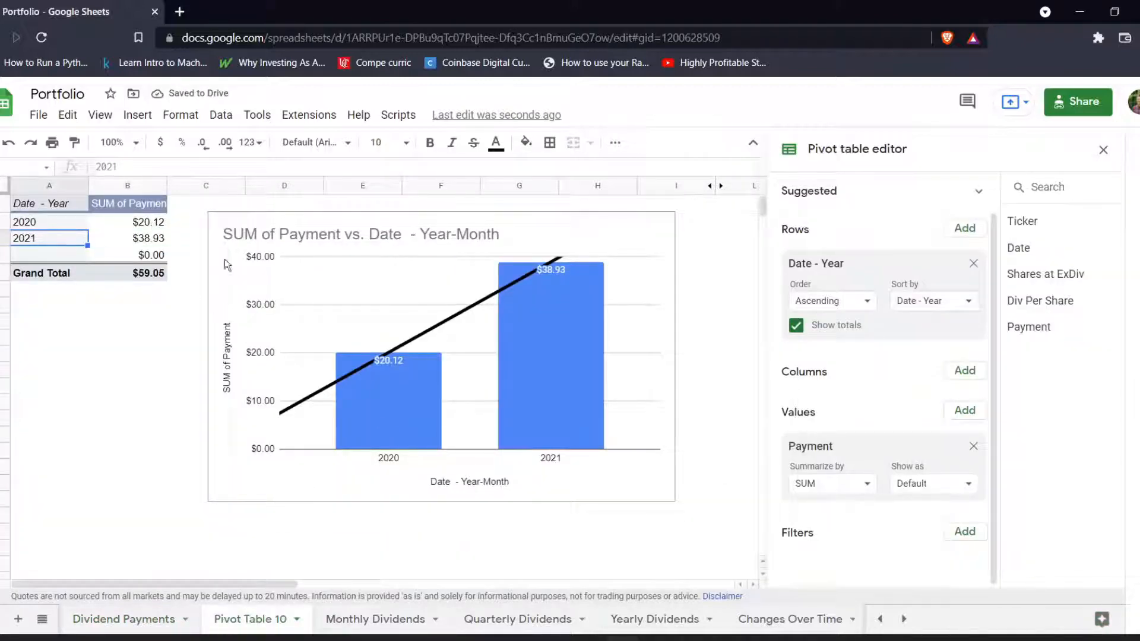
{"action": "right_click", "coordinate": [23, 238]}
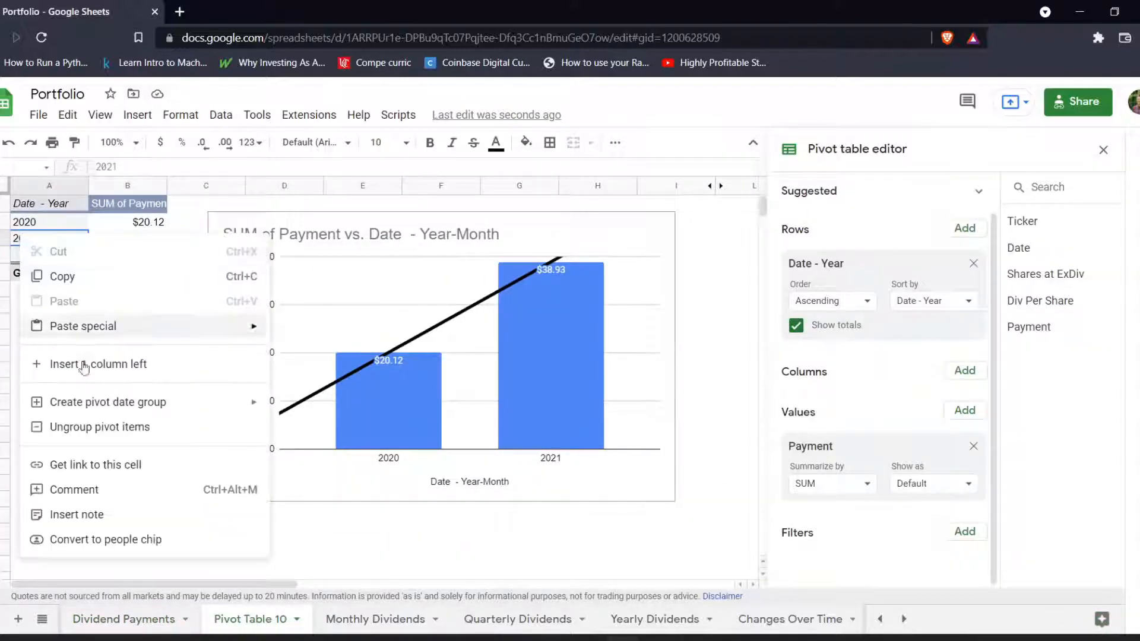
{"action": "mouse_move", "coordinate": [97, 404]}
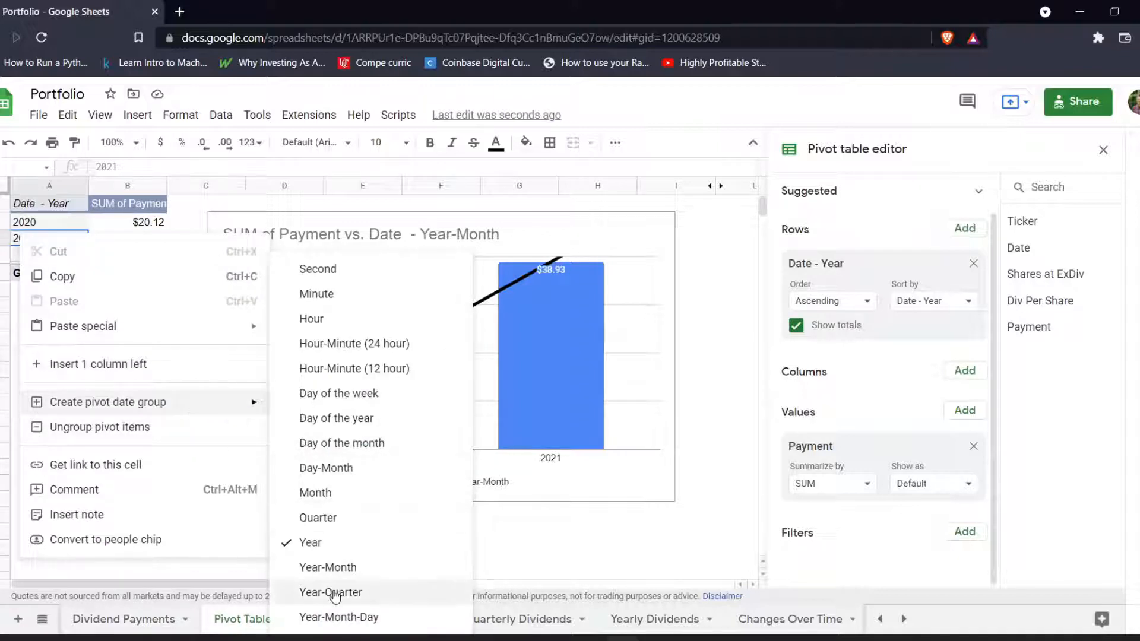
{"action": "left_click", "coordinate": [309, 567]}
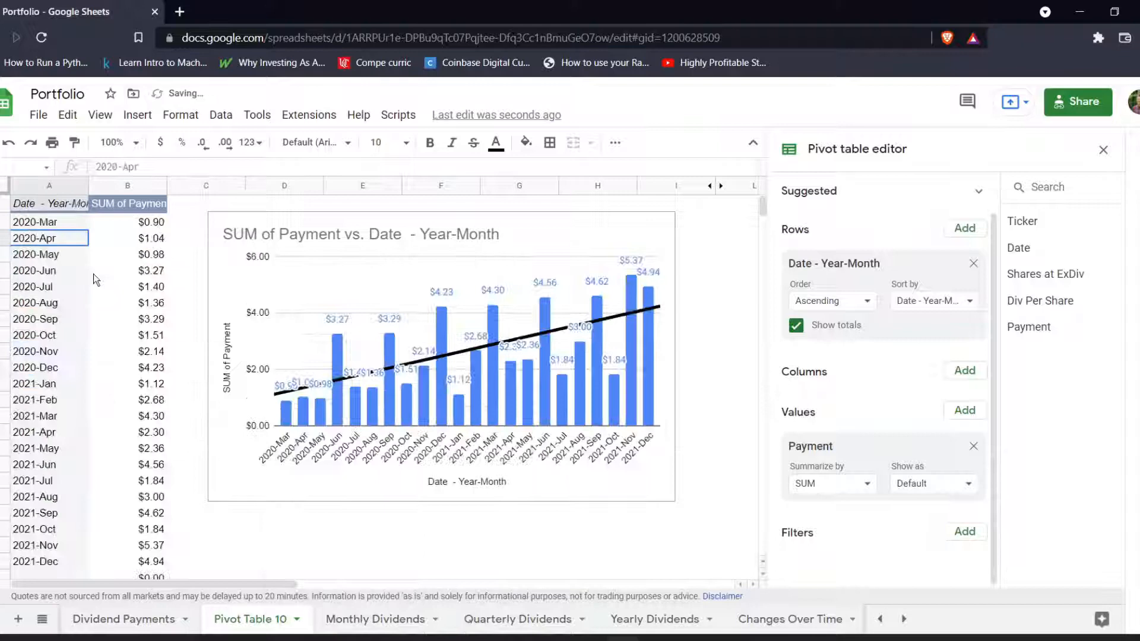
{"action": "left_click", "coordinate": [1103, 150]}
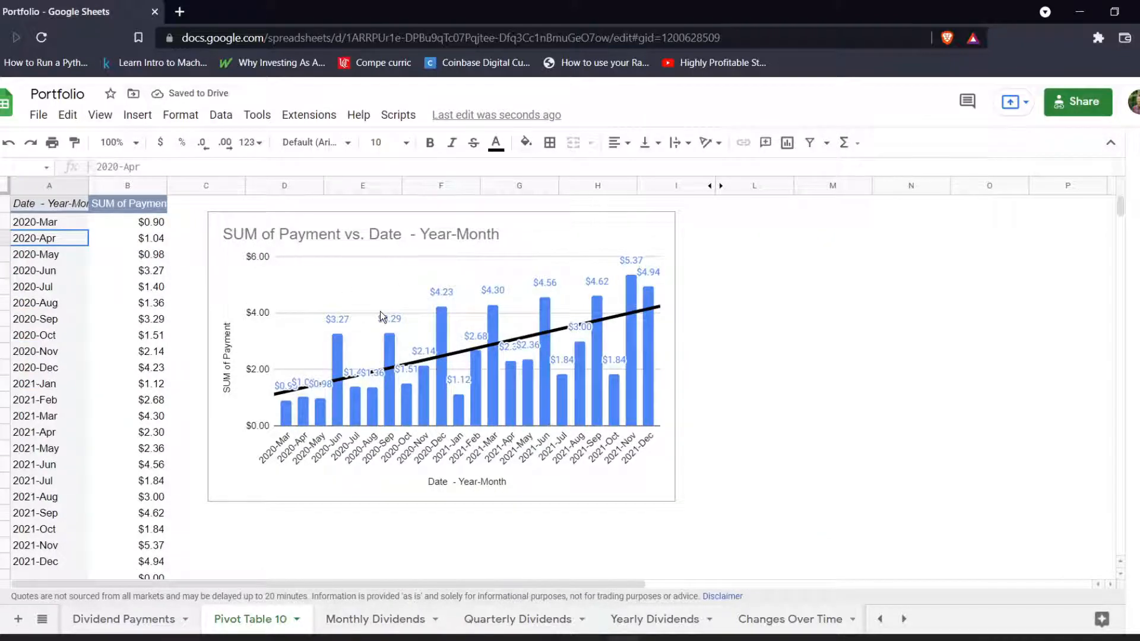